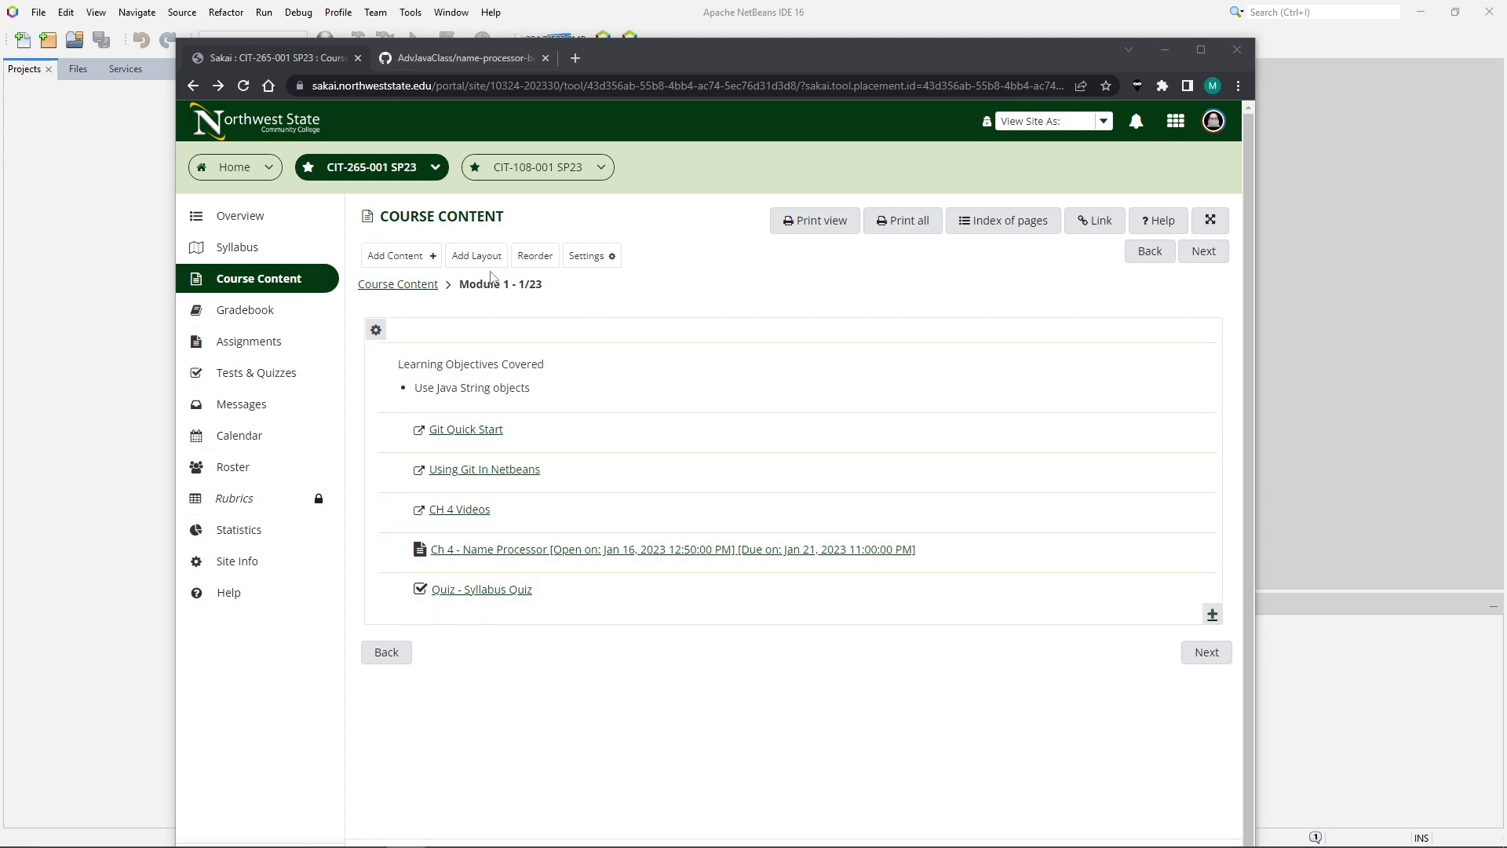
Open the Ch 4 - Name Processor assignment in the course module and switch to its GitHub name-processor repository.
{"action": "left_click", "coordinate": [485, 556]}
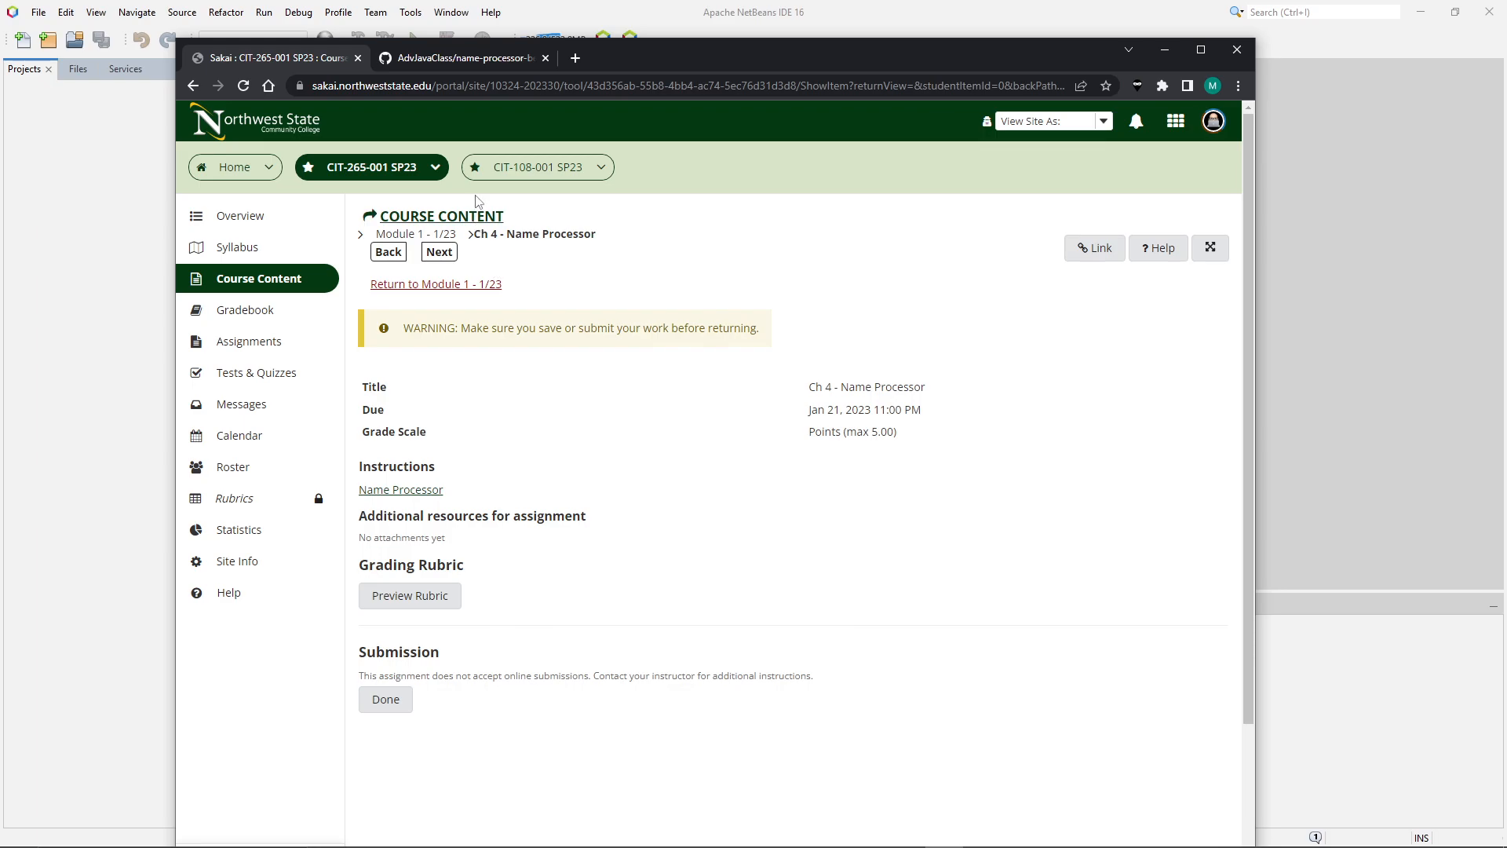
{"action": "left_click", "coordinate": [454, 62]}
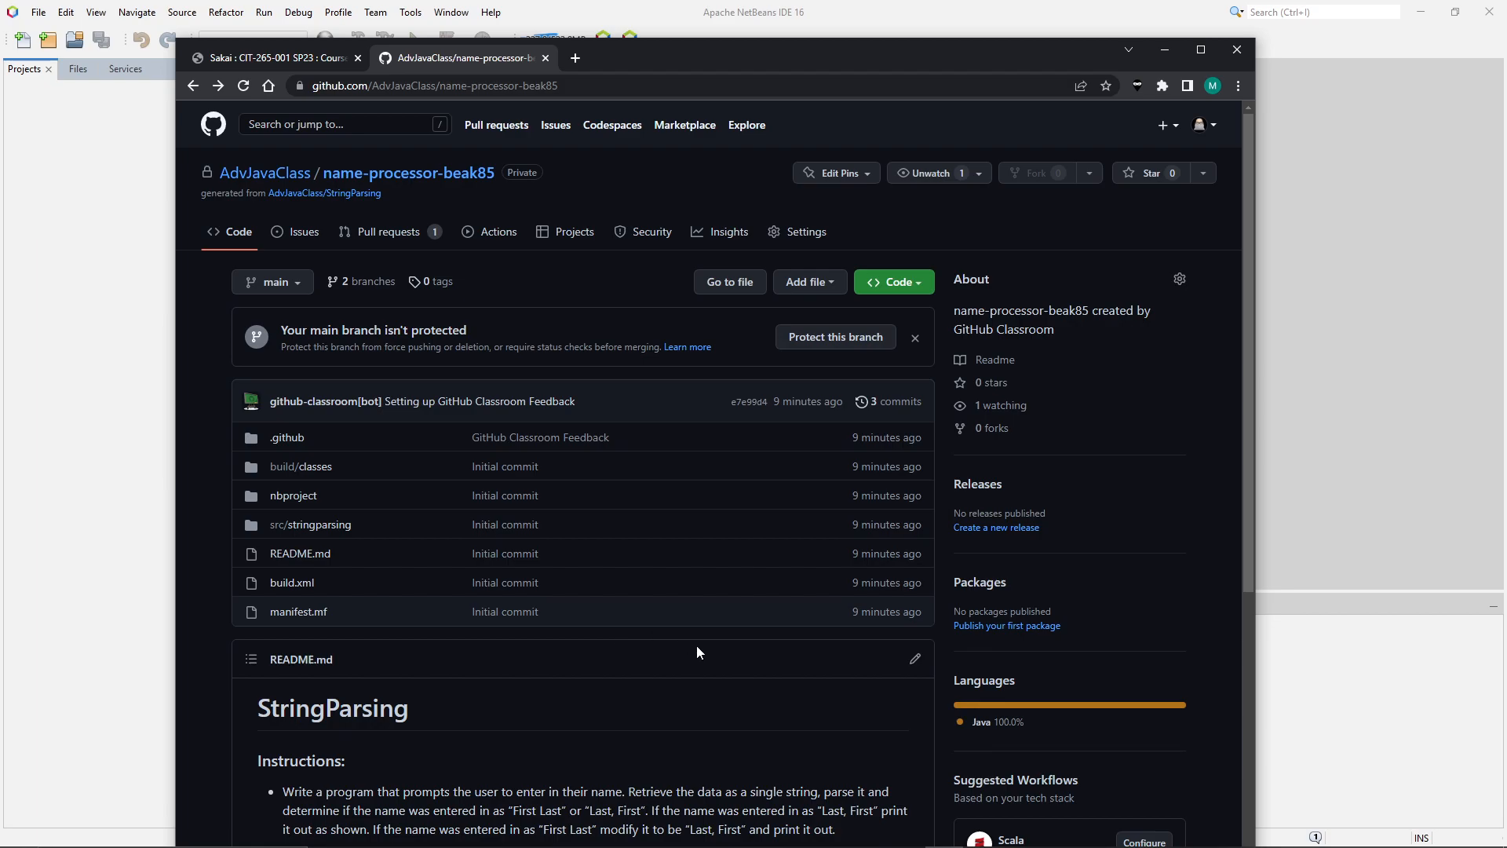
{"action": "left_click", "coordinate": [1472, 732]}
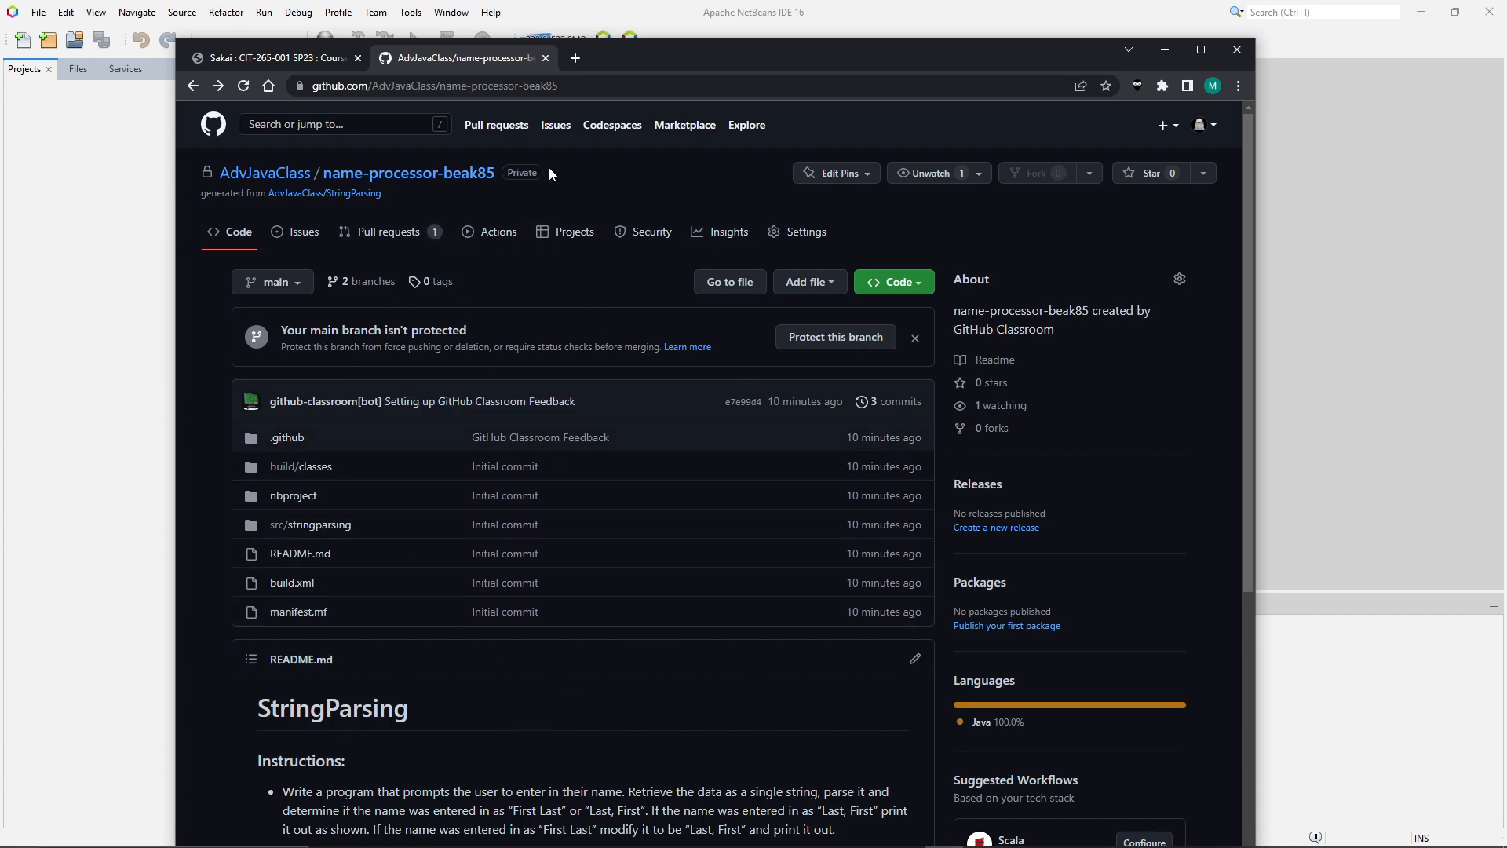
Show the name-processor repository's HTTPS clone URL, select it, and close the clone options.
{"action": "left_click", "coordinate": [918, 284]}
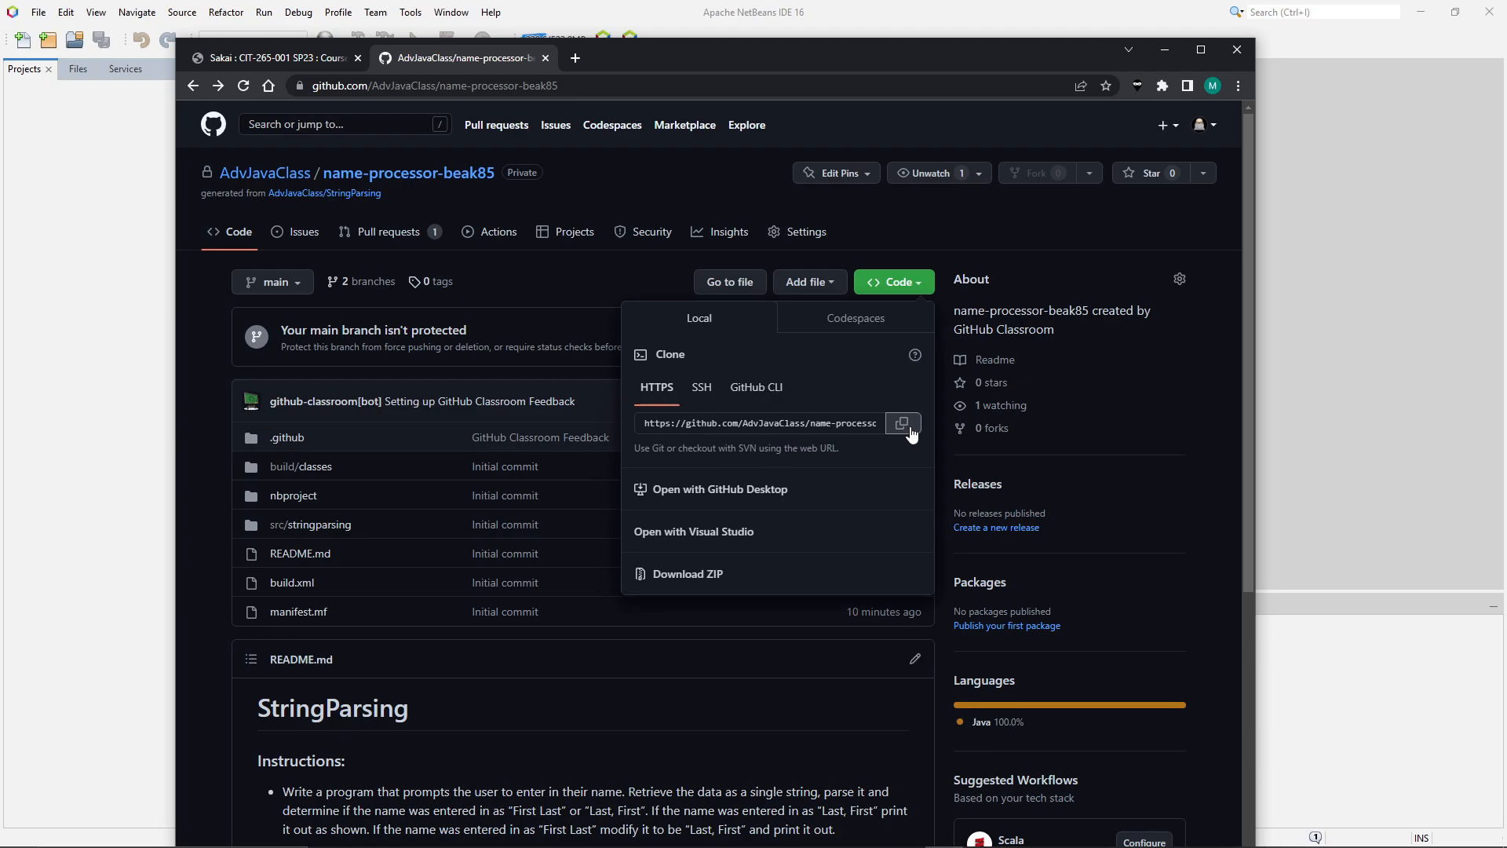
{"action": "left_click", "coordinate": [649, 425]}
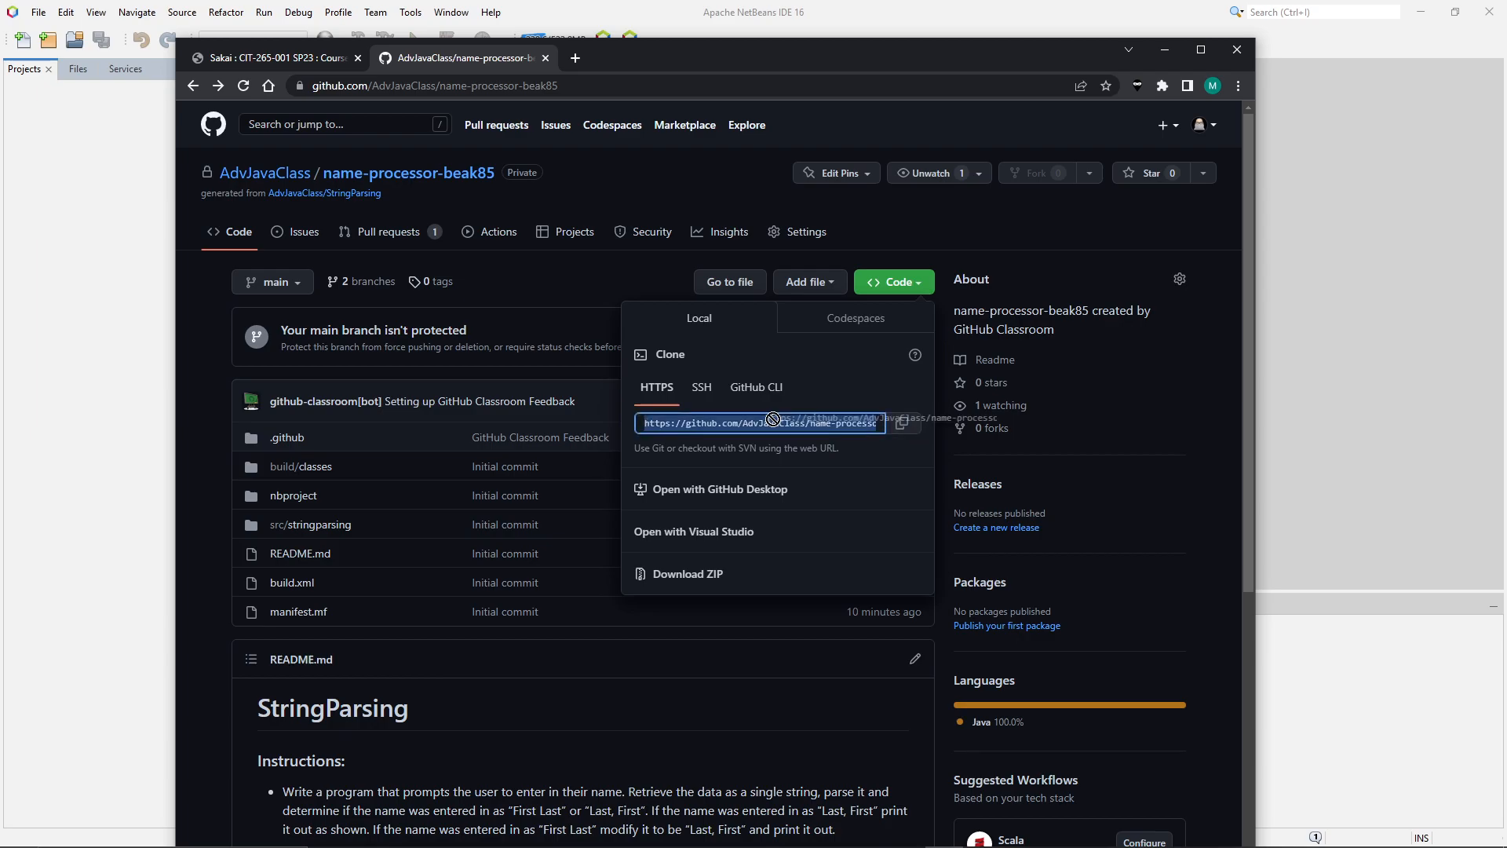
{"action": "left_click", "coordinate": [627, 186]}
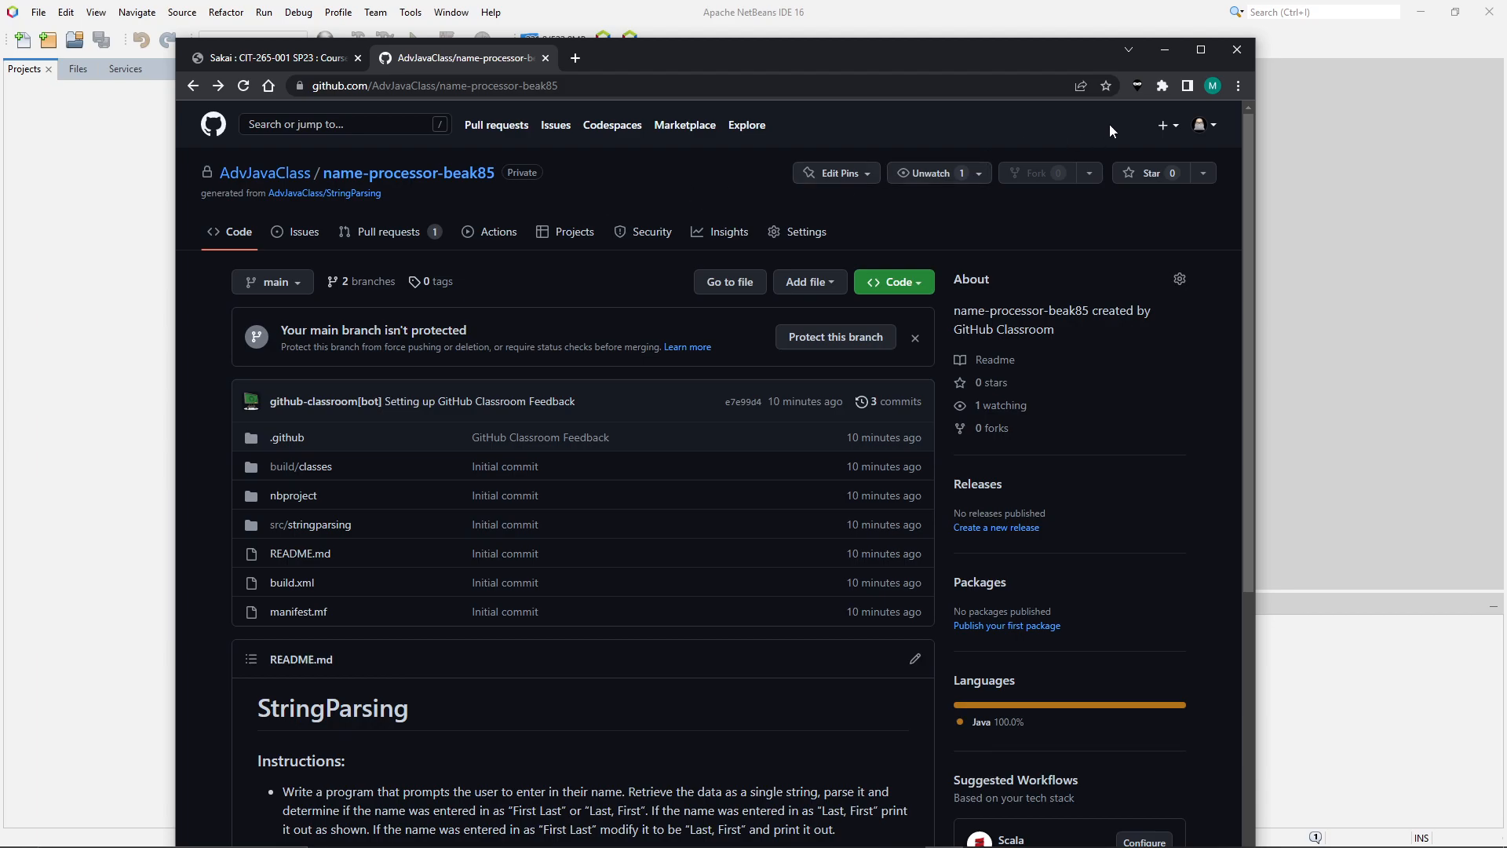
Open the GitHub account's settings in a separate browser tab and switch to it.
{"action": "left_click", "coordinate": [1200, 127]}
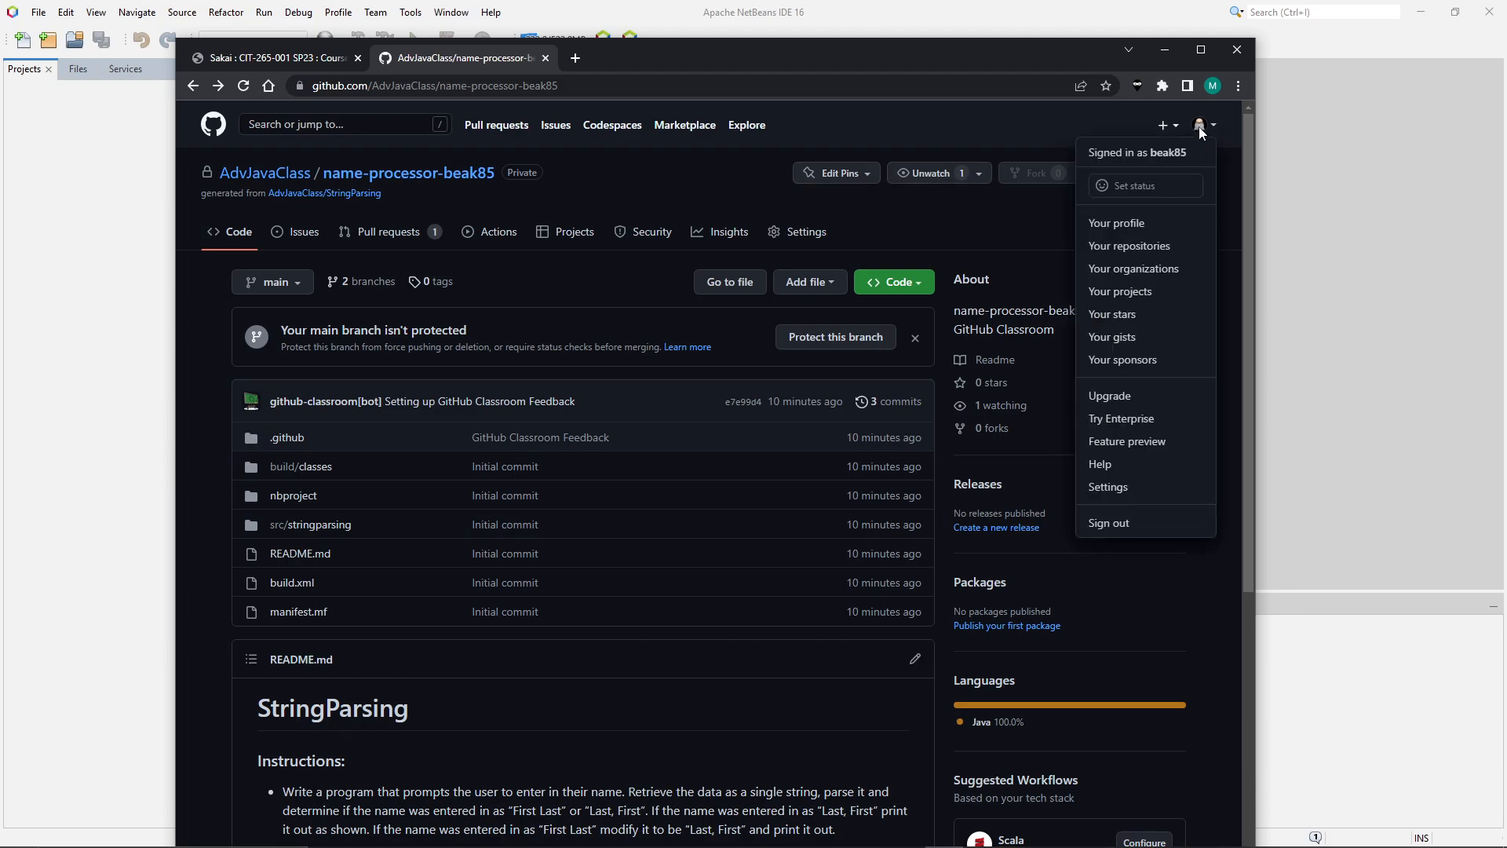
{"action": "right_click", "coordinate": [1131, 491]}
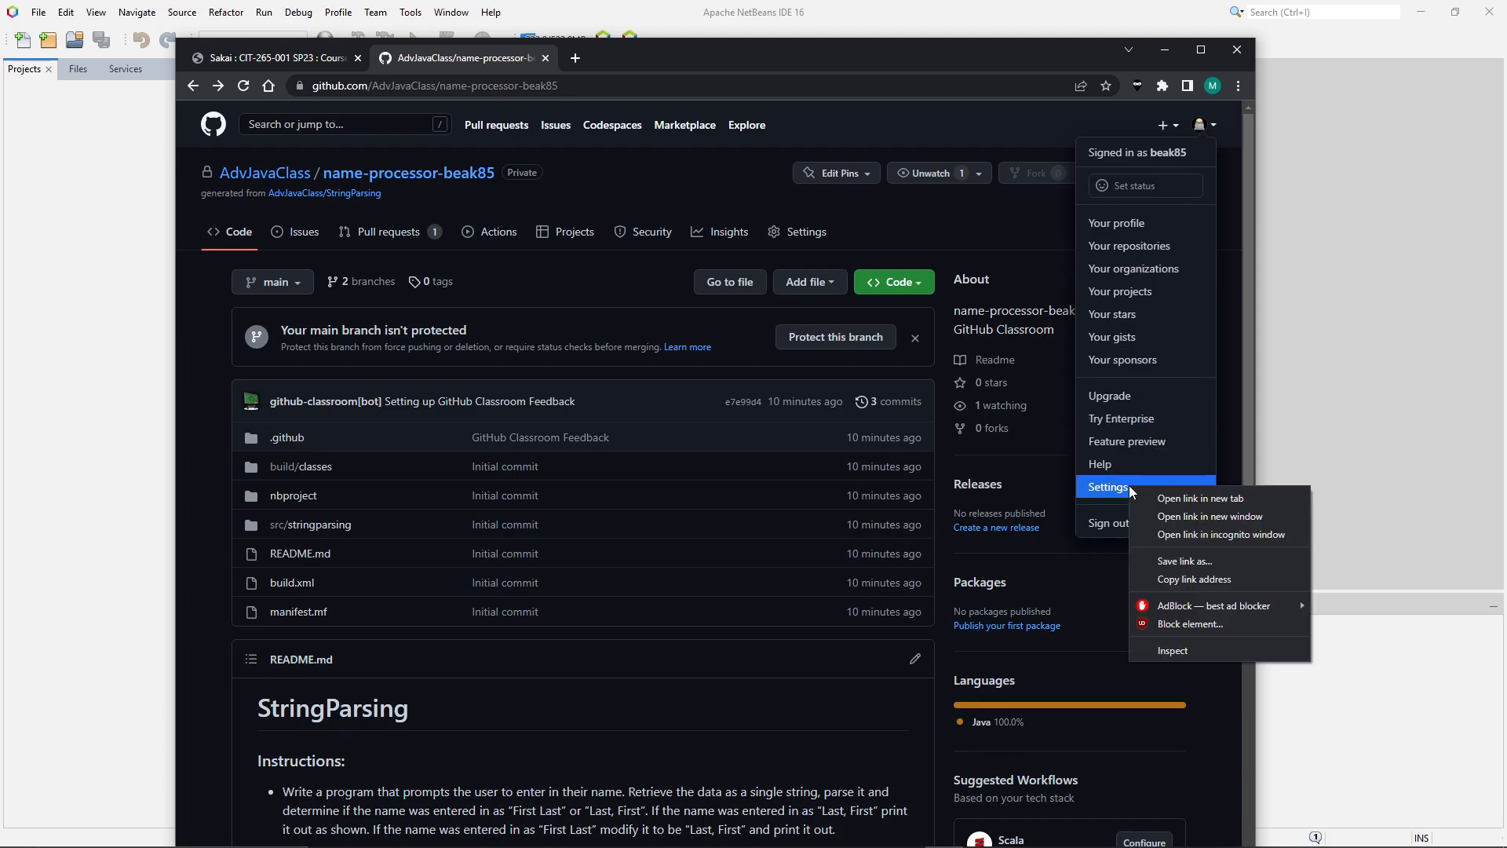
{"action": "left_click", "coordinate": [1171, 496]}
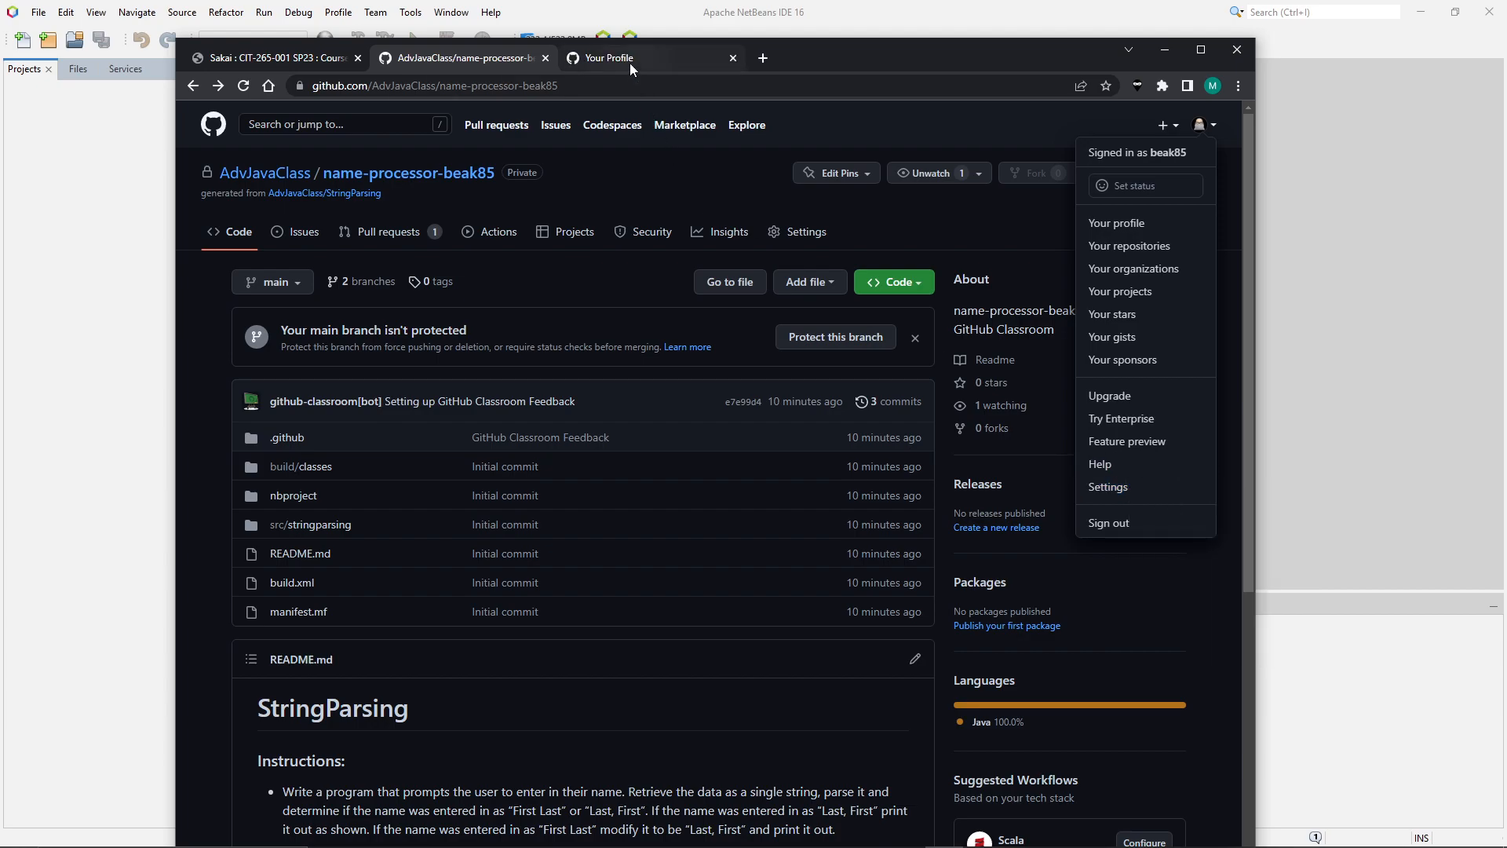
{"action": "left_click", "coordinate": [629, 63]}
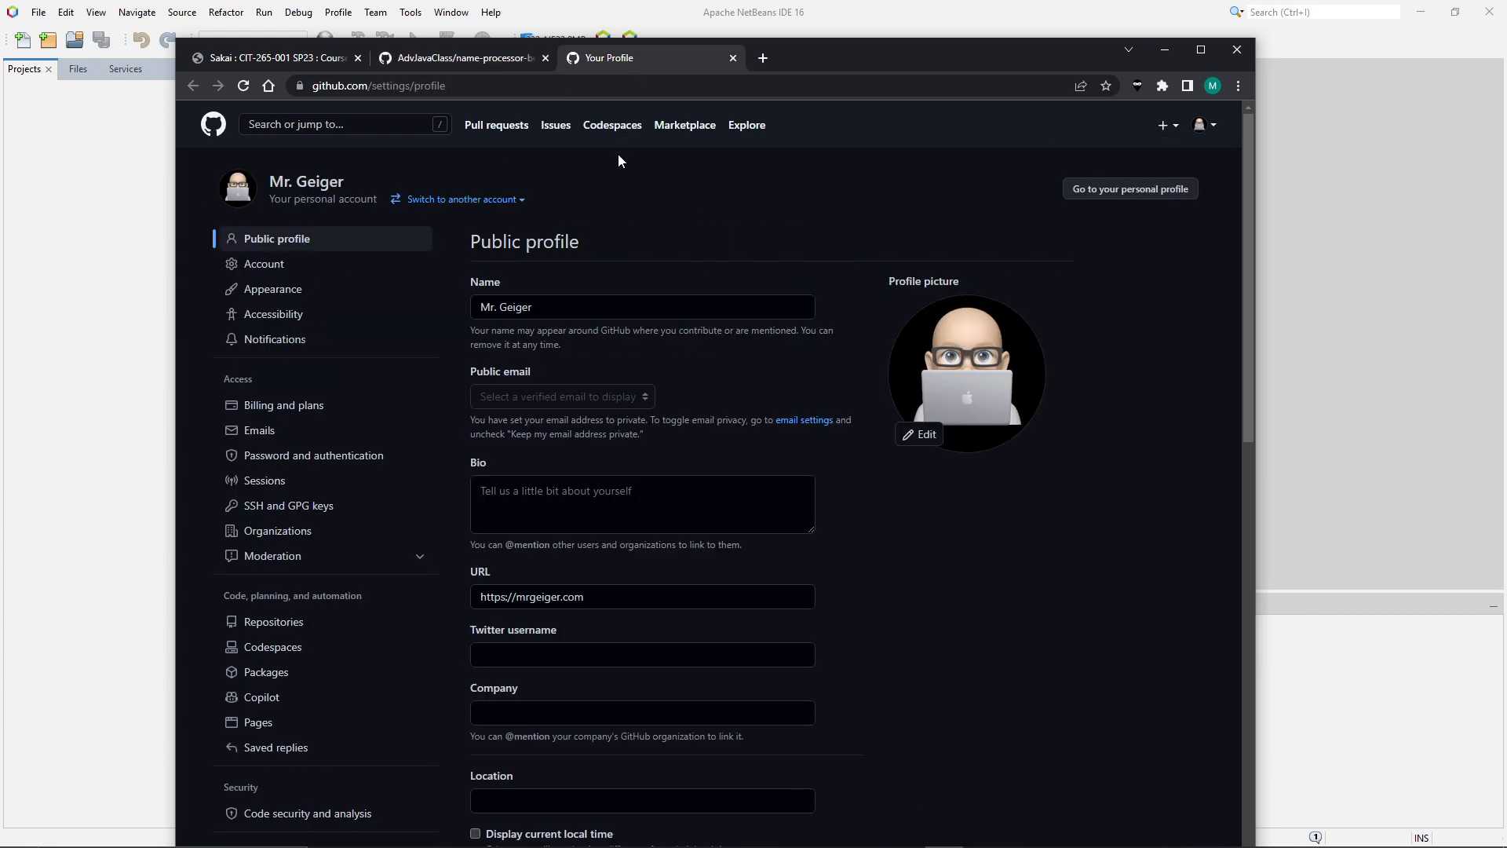
Open the classic personal access tokens page within the account's developer settings.
{"action": "scroll", "coordinate": [463, 253], "scroll_direction": "down", "scroll_amount": 5}
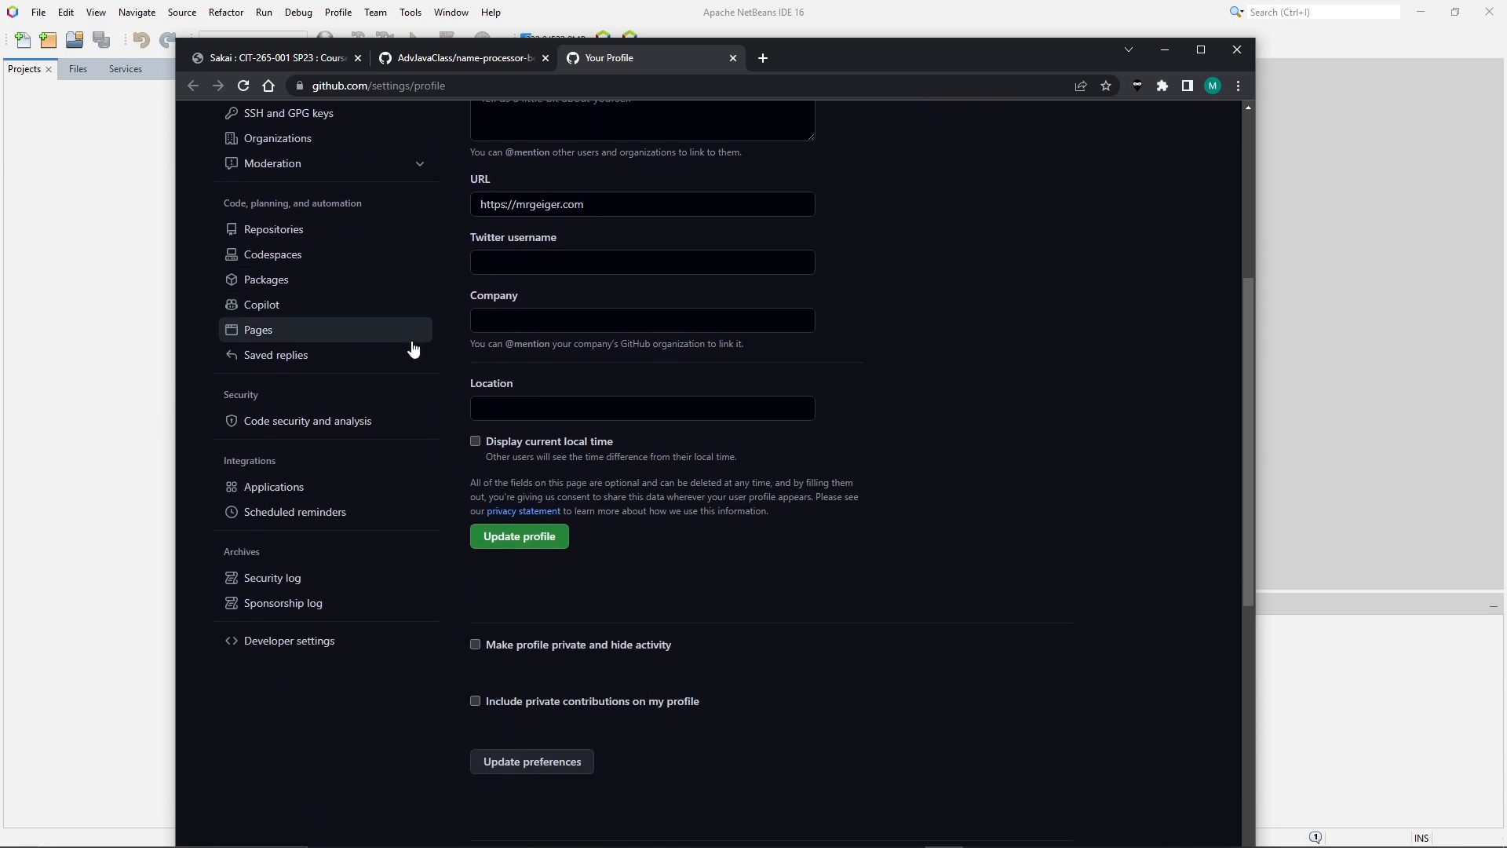
{"action": "scroll", "coordinate": [414, 347], "scroll_direction": "down", "scroll_amount": 2}
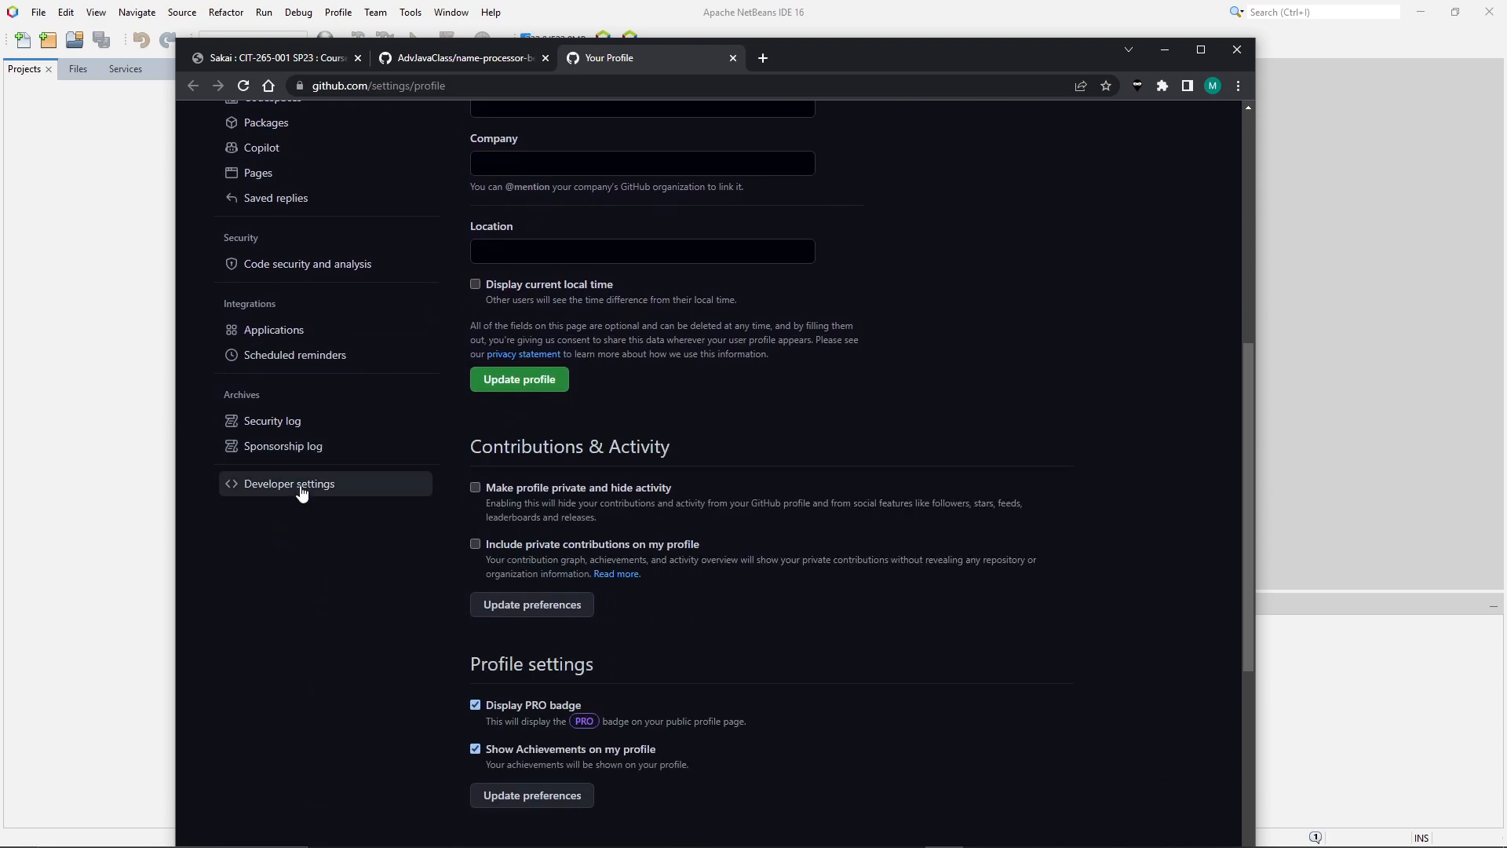
{"action": "left_click", "coordinate": [302, 485]}
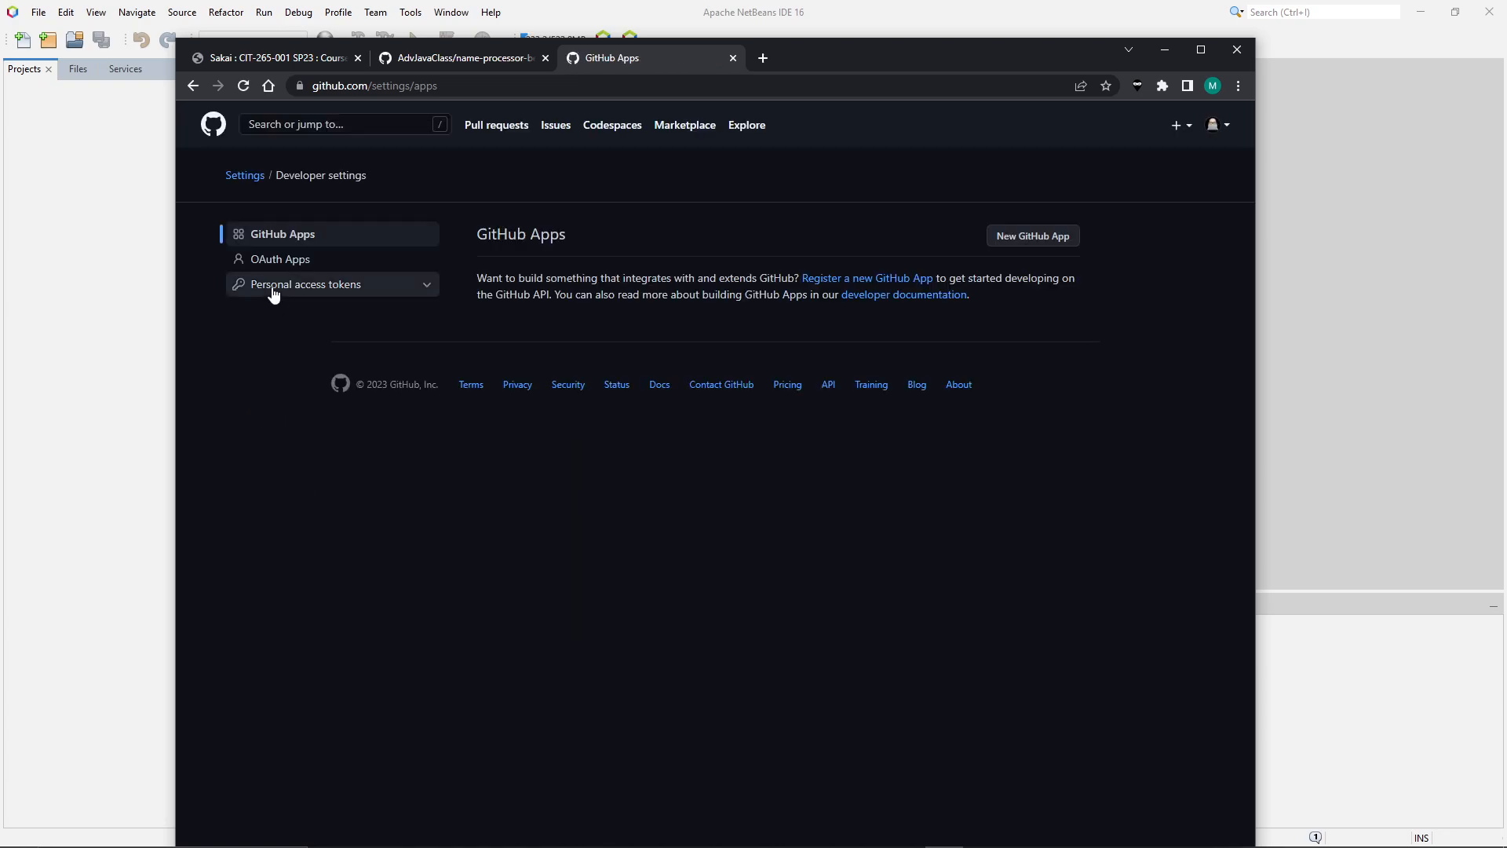
{"action": "left_click", "coordinate": [322, 286]}
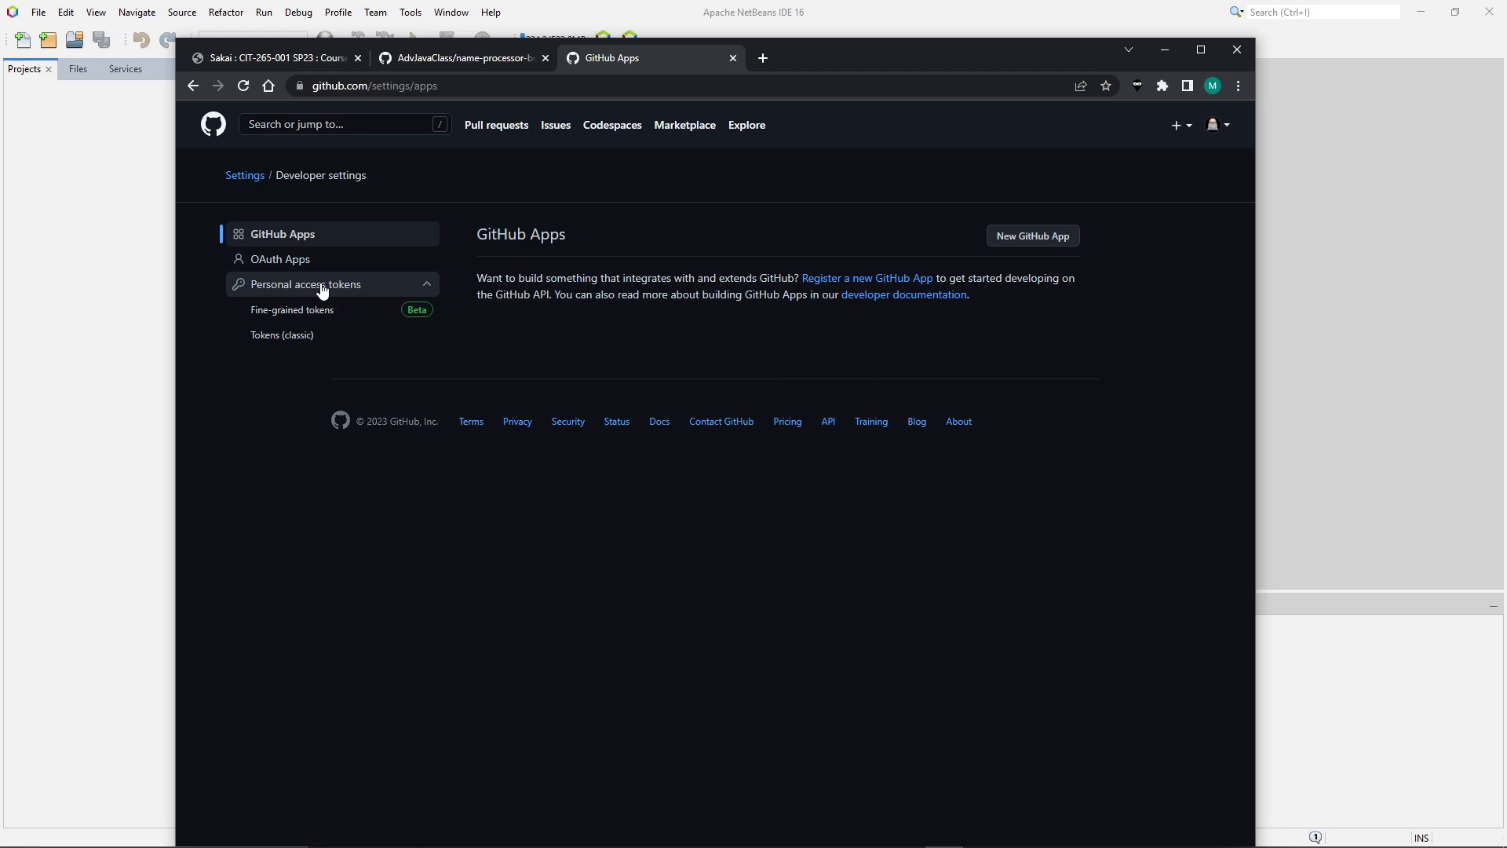
{"action": "left_click", "coordinate": [299, 337]}
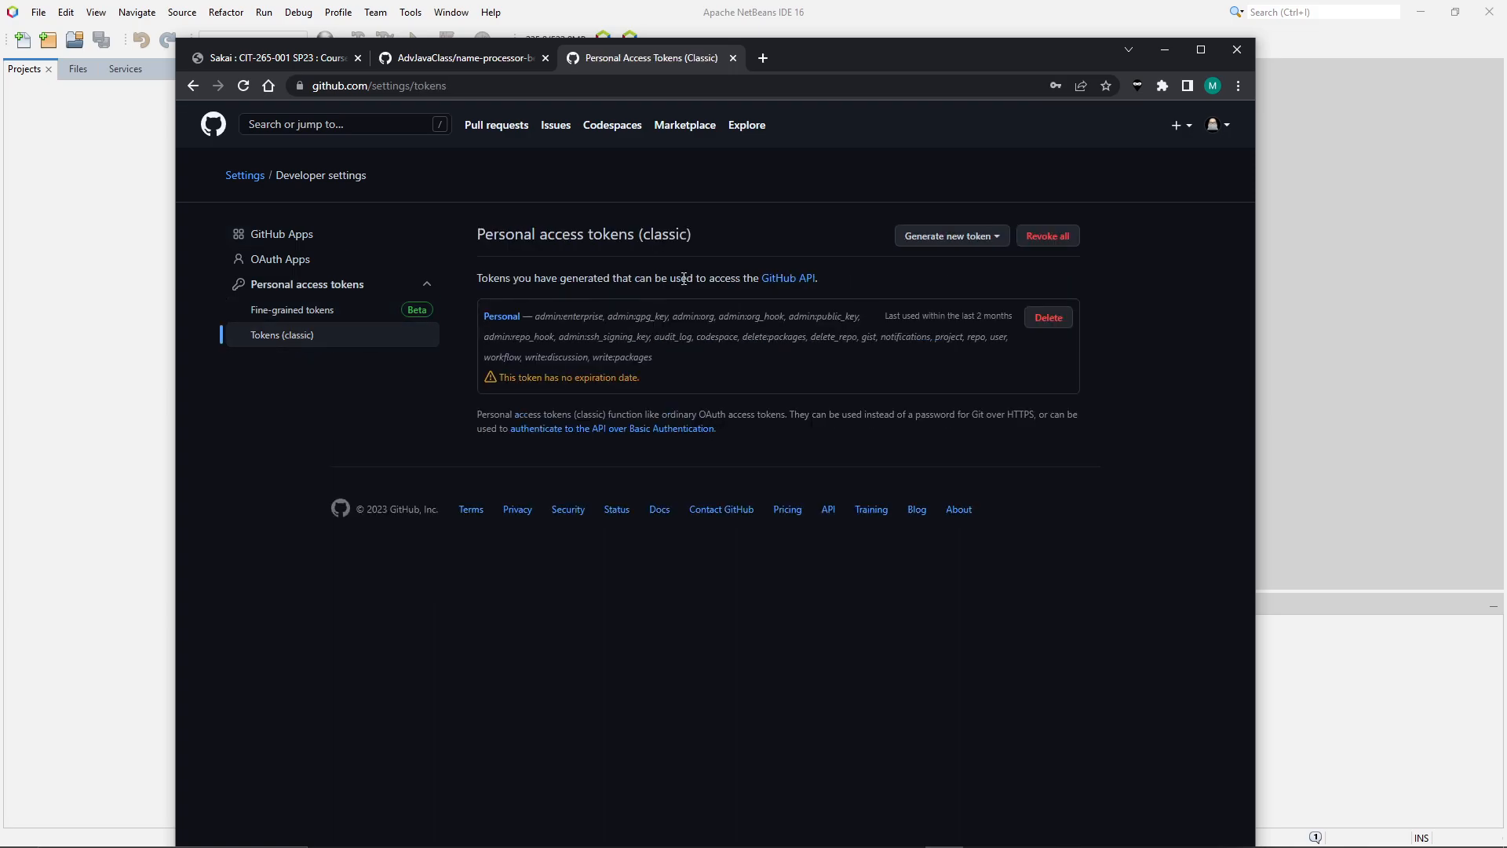
Start a new classic personal access token for general use with the note "This is for NetBeans".
{"action": "left_click", "coordinate": [973, 236]}
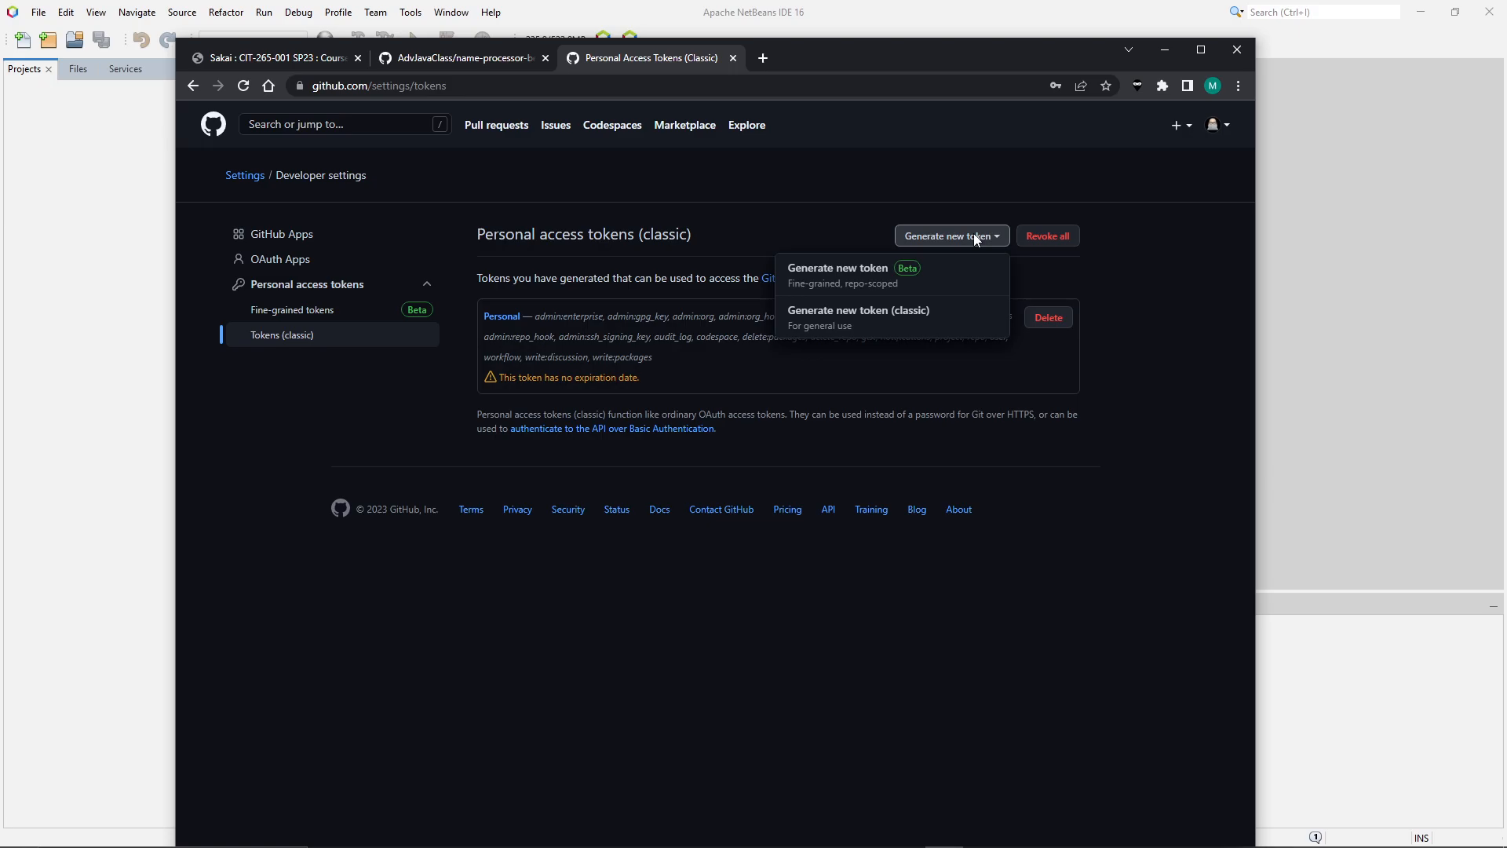
{"action": "left_click", "coordinate": [851, 322]}
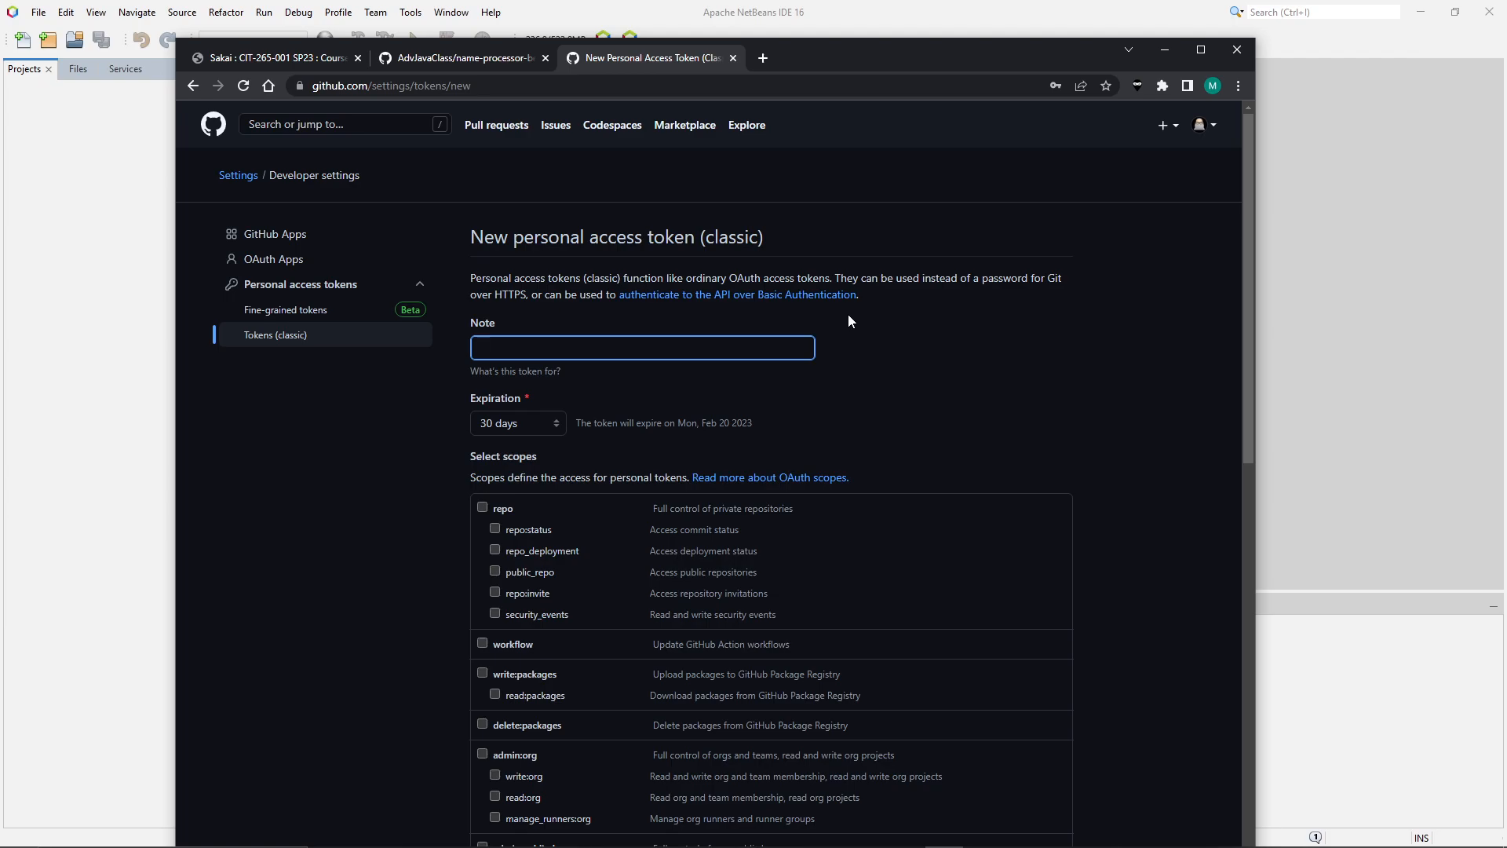
{"action": "scroll", "coordinate": [849, 316], "scroll_direction": "down", "scroll_amount": 1}
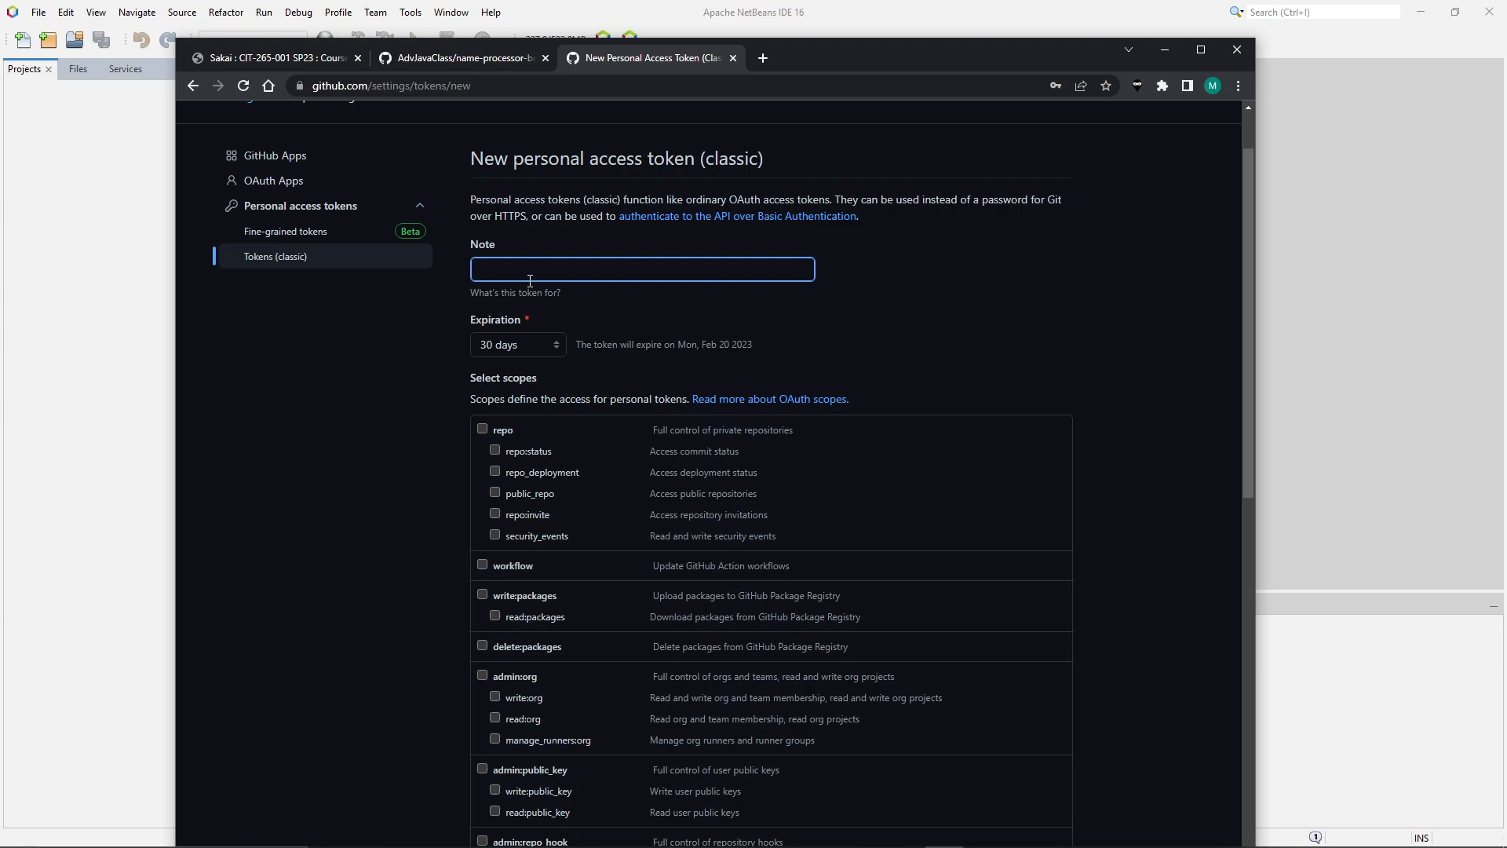
{"action": "type", "text": "This is for NetBeans"}
Set the token's expiration to the custom date 06/01/2023.
{"action": "scroll", "coordinate": [902, 275], "scroll_direction": "down", "scroll_amount": 1}
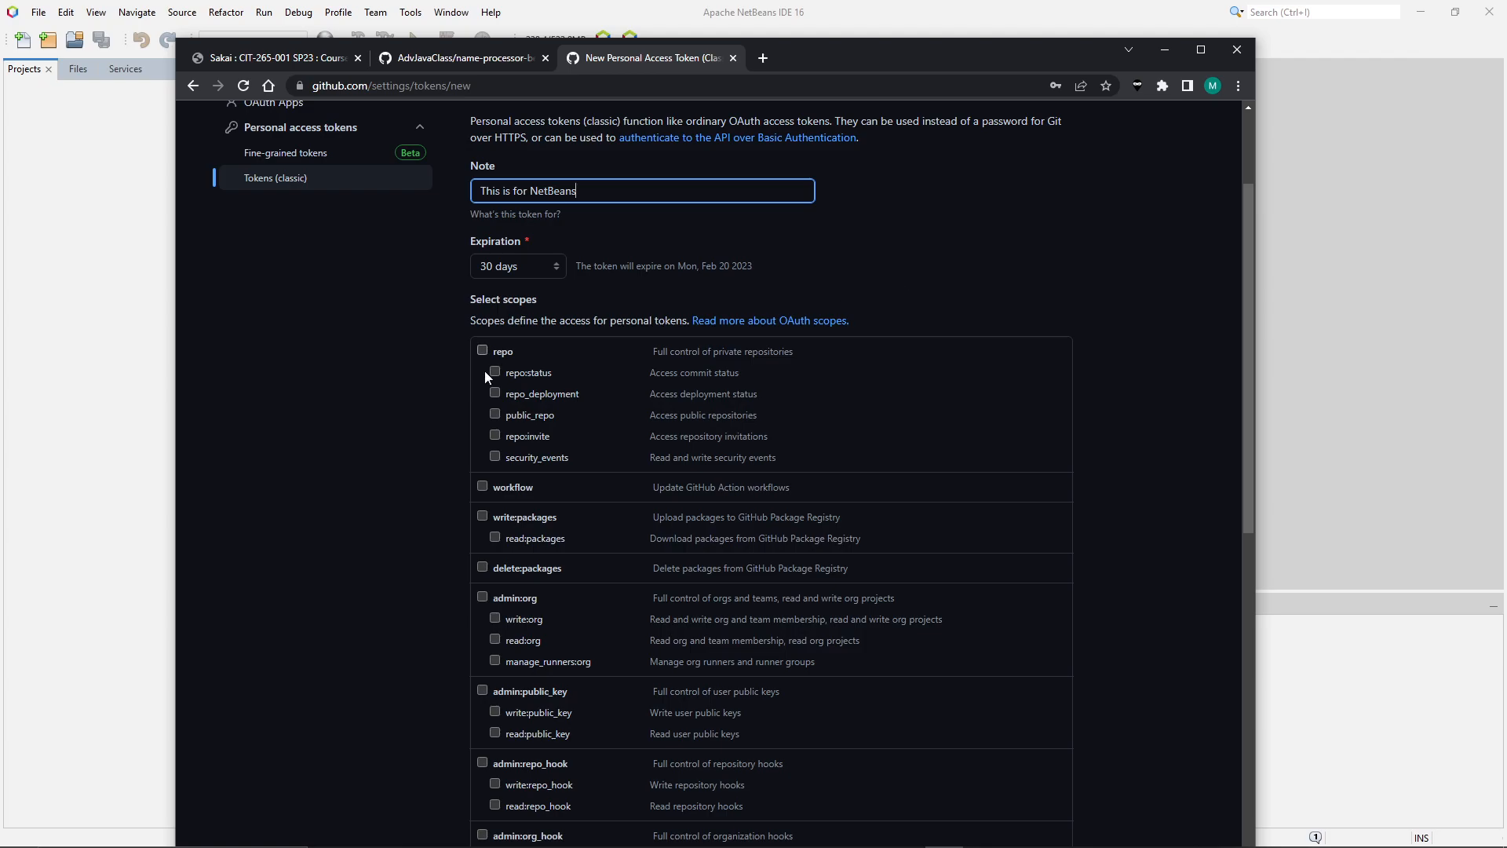
{"action": "left_click", "coordinate": [548, 271]}
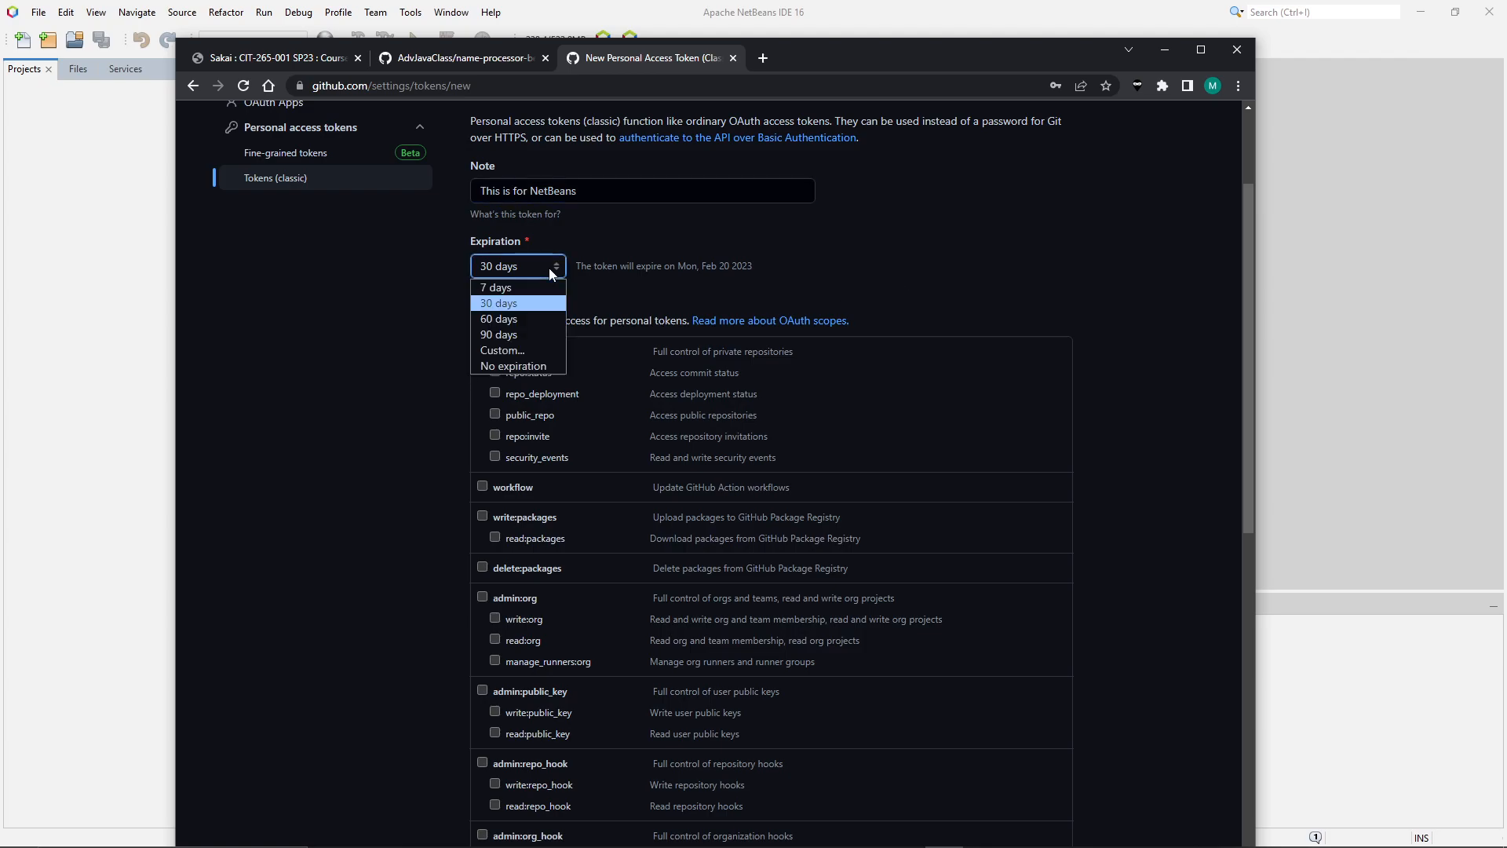
{"action": "left_click", "coordinate": [527, 350]}
{"action": "left_click", "coordinate": [598, 271]}
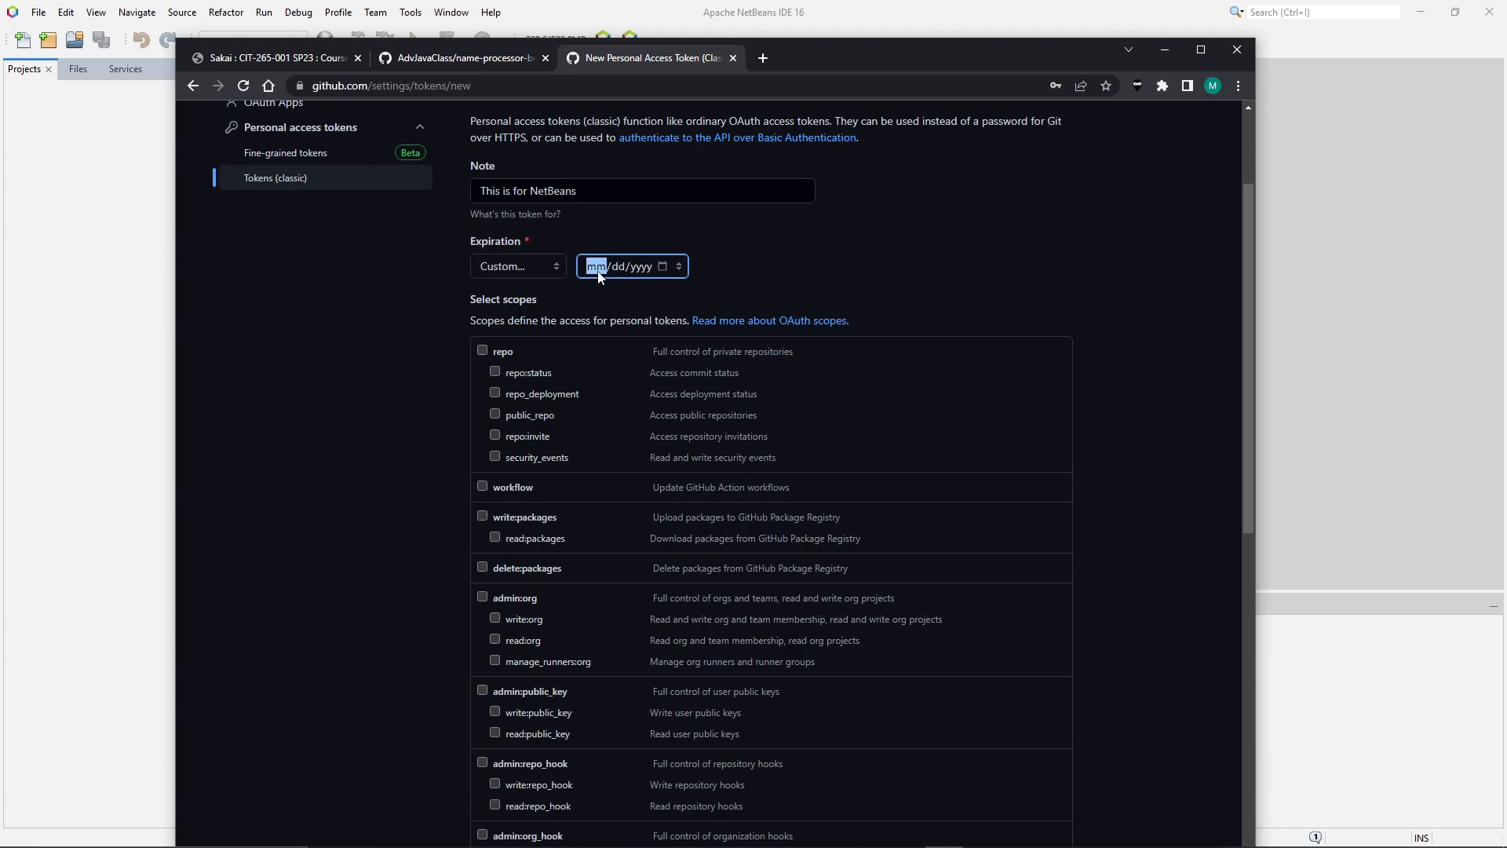
{"action": "type", "text": "06/"}
{"action": "type", "text": "01/0020"}
{"action": "left_click", "coordinate": [925, 264]}
Review the full list of scopes available for the new token.
{"action": "scroll", "coordinate": [766, 252], "scroll_direction": "down", "scroll_amount": 1}
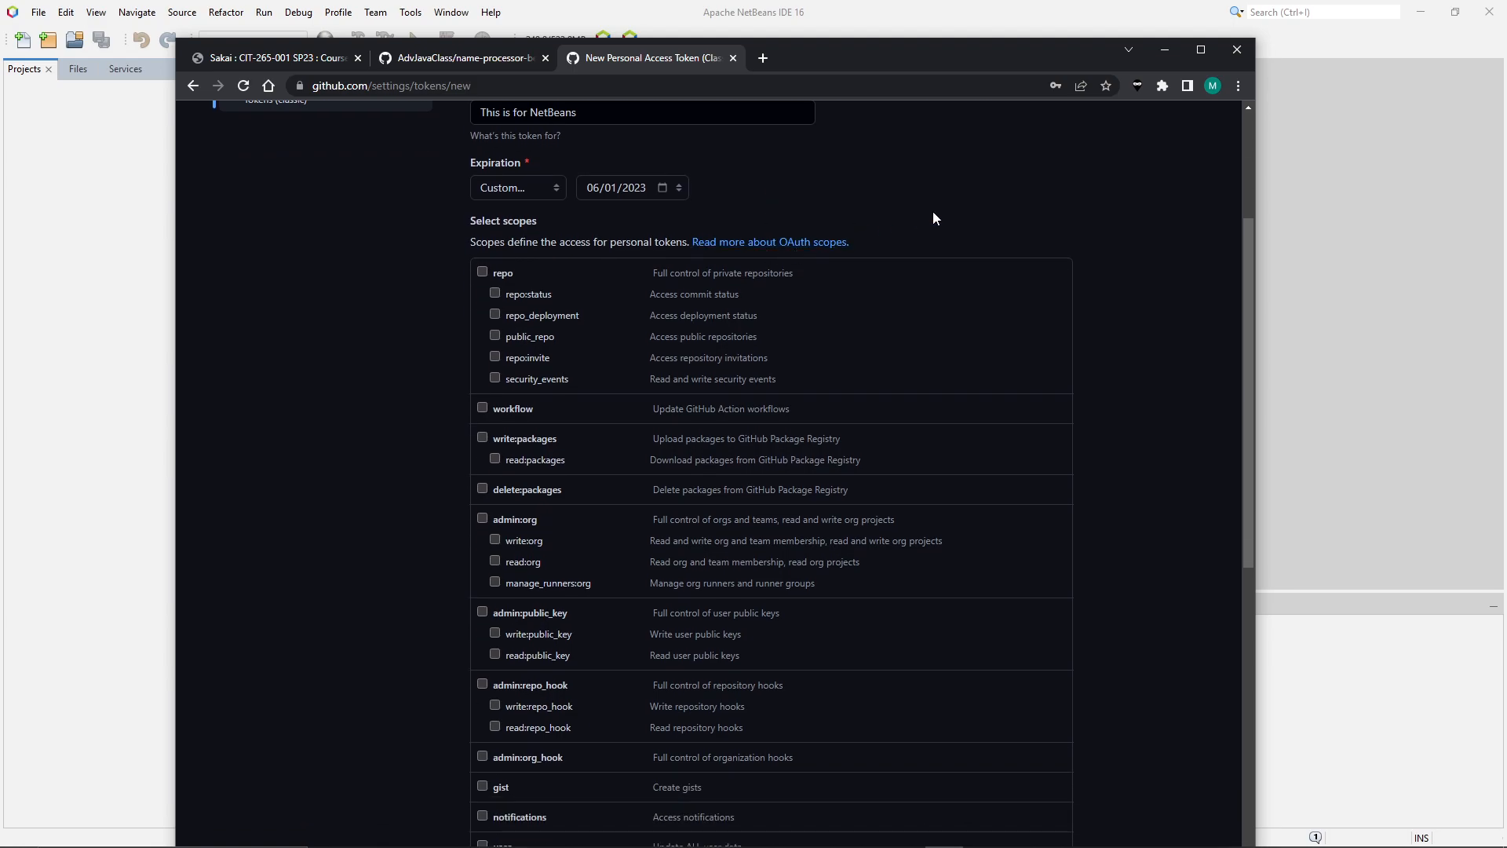
{"action": "scroll", "coordinate": [953, 210], "scroll_direction": "down", "scroll_amount": 2}
{"action": "scroll", "coordinate": [953, 210], "scroll_direction": "up", "scroll_amount": 2}
{"action": "scroll", "coordinate": [952, 209], "scroll_direction": "down", "scroll_amount": 7}
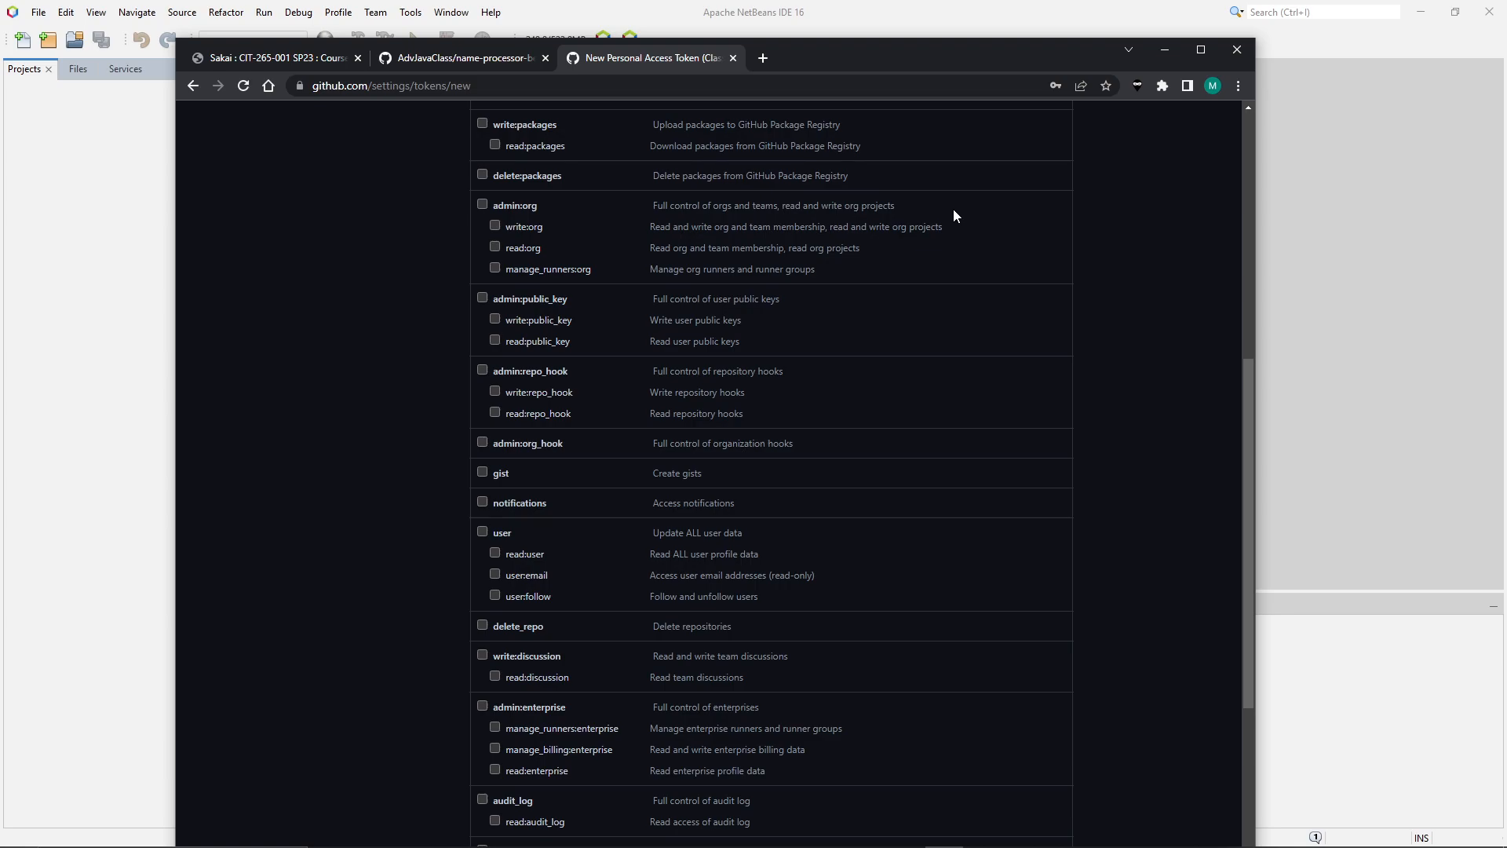
{"action": "scroll", "coordinate": [954, 209], "scroll_direction": "down", "scroll_amount": 2}
{"action": "scroll", "coordinate": [956, 210], "scroll_direction": "up", "scroll_amount": 2}
{"action": "scroll", "coordinate": [956, 209], "scroll_direction": "down", "scroll_amount": 2}
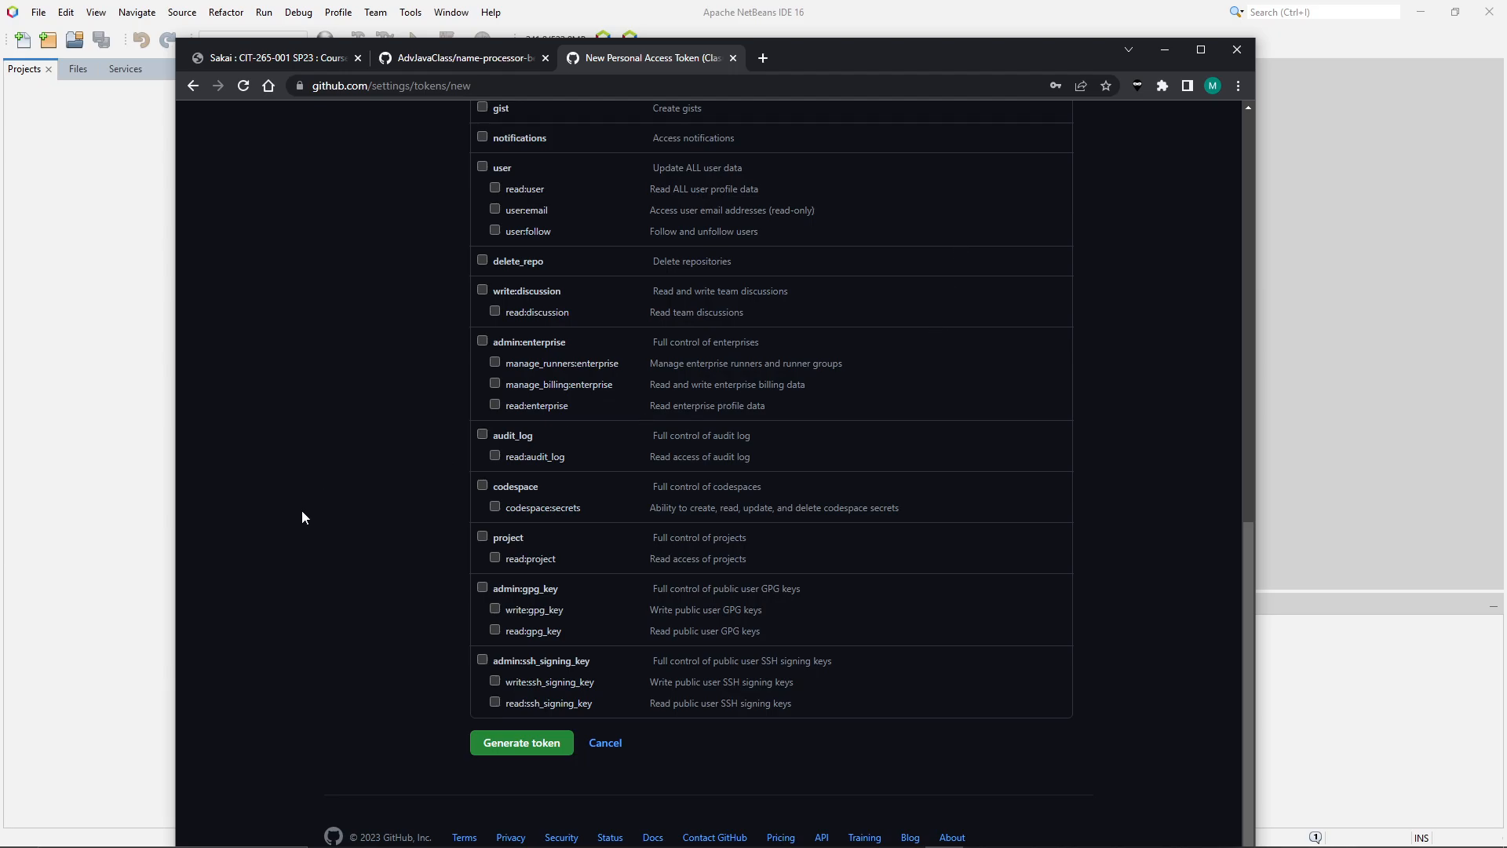
{"action": "scroll", "coordinate": [356, 370], "scroll_direction": "up", "scroll_amount": 10}
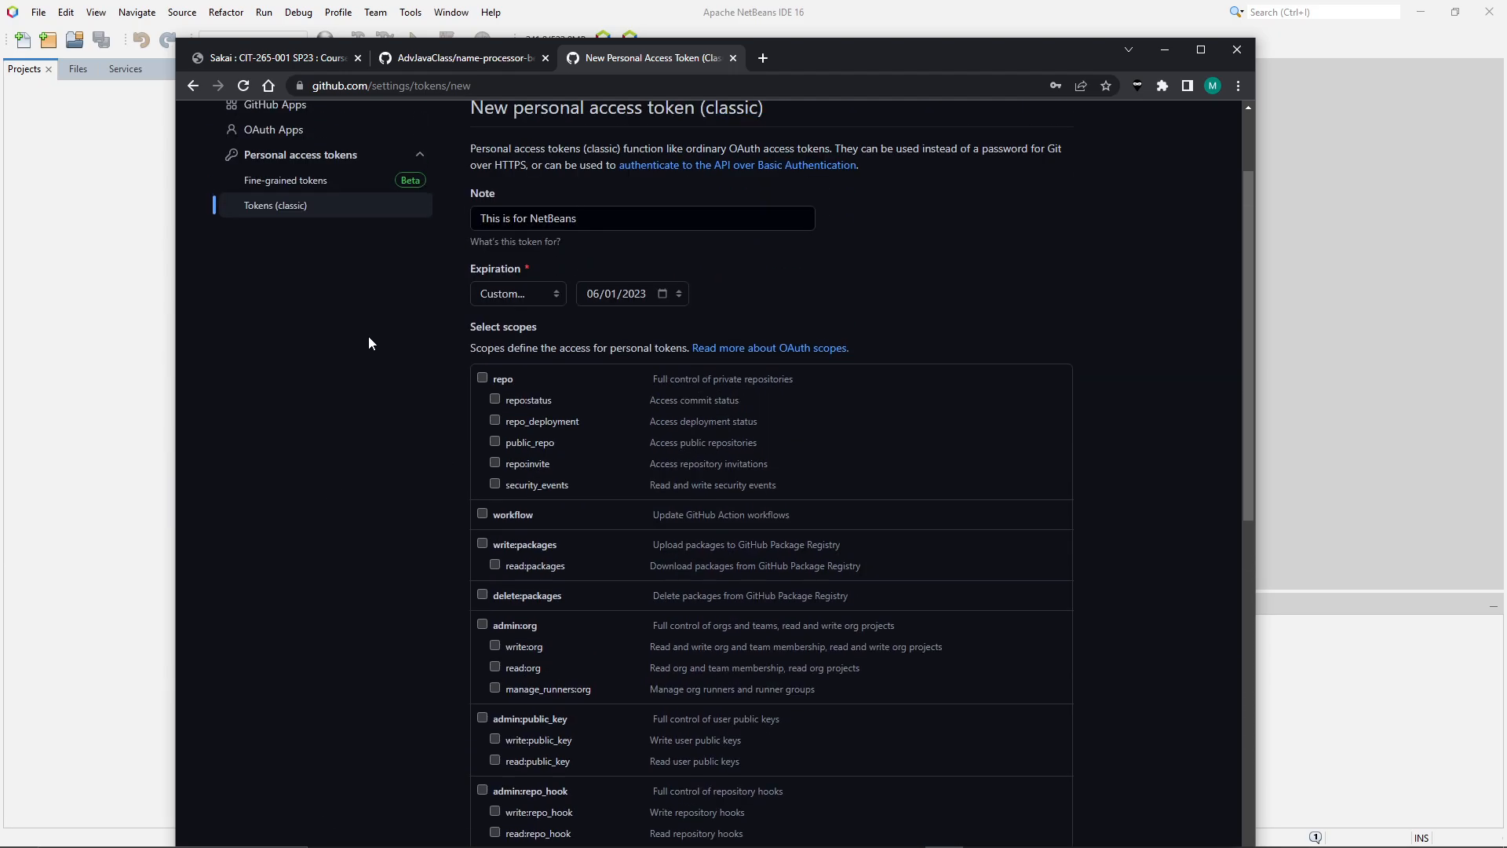
Enable every scope for the token, from repo and workflow through admin:ssh_signing_key, and generate it.
{"action": "left_click", "coordinate": [482, 378]}
{"action": "left_click", "coordinate": [482, 514]}
{"action": "scroll", "coordinate": [461, 595], "scroll_direction": "down", "scroll_amount": 3}
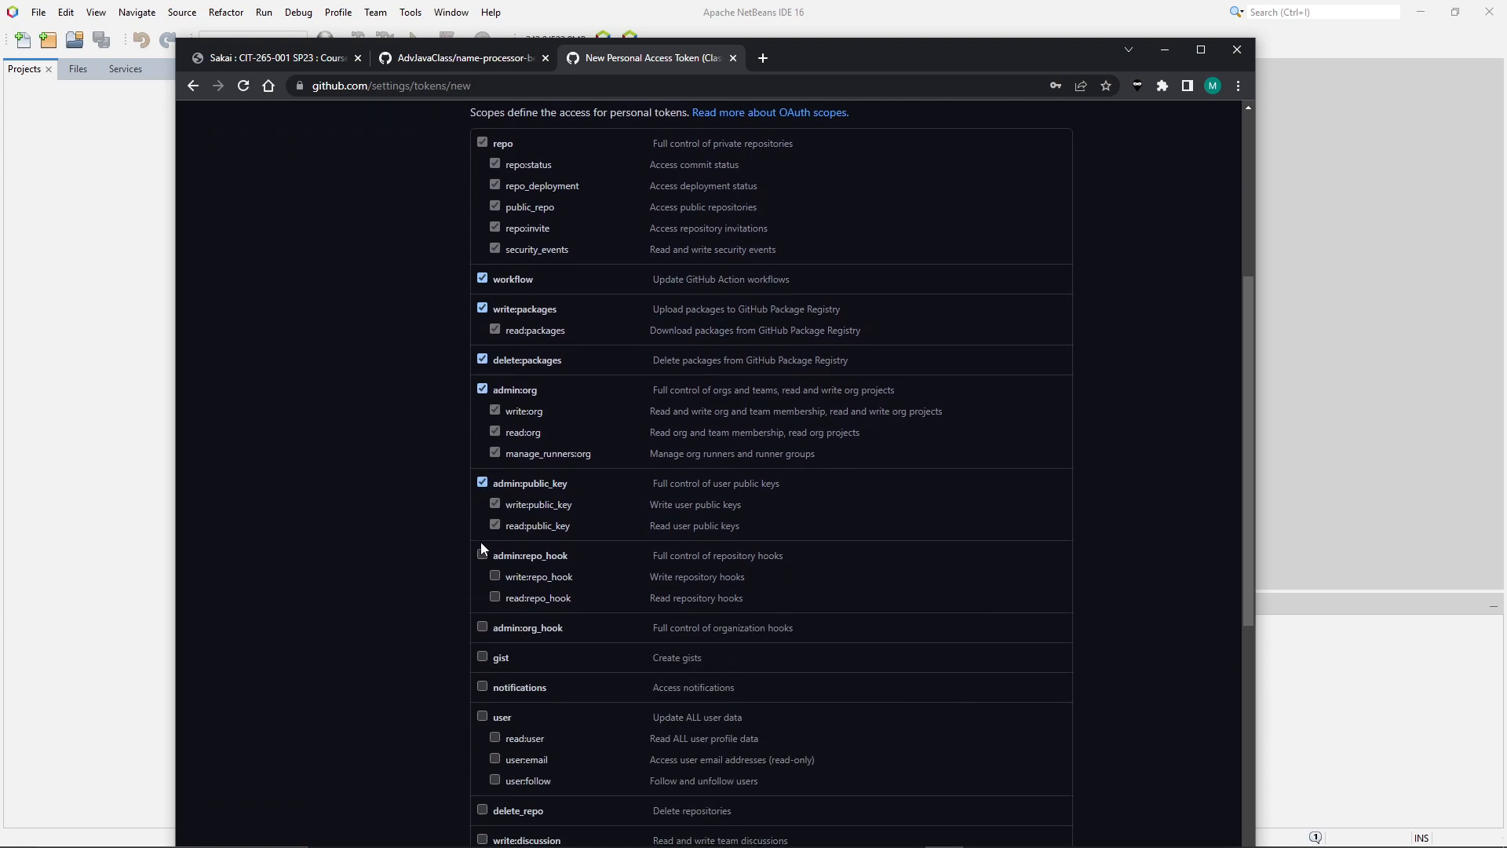
{"action": "scroll", "coordinate": [470, 558], "scroll_direction": "down", "scroll_amount": 3}
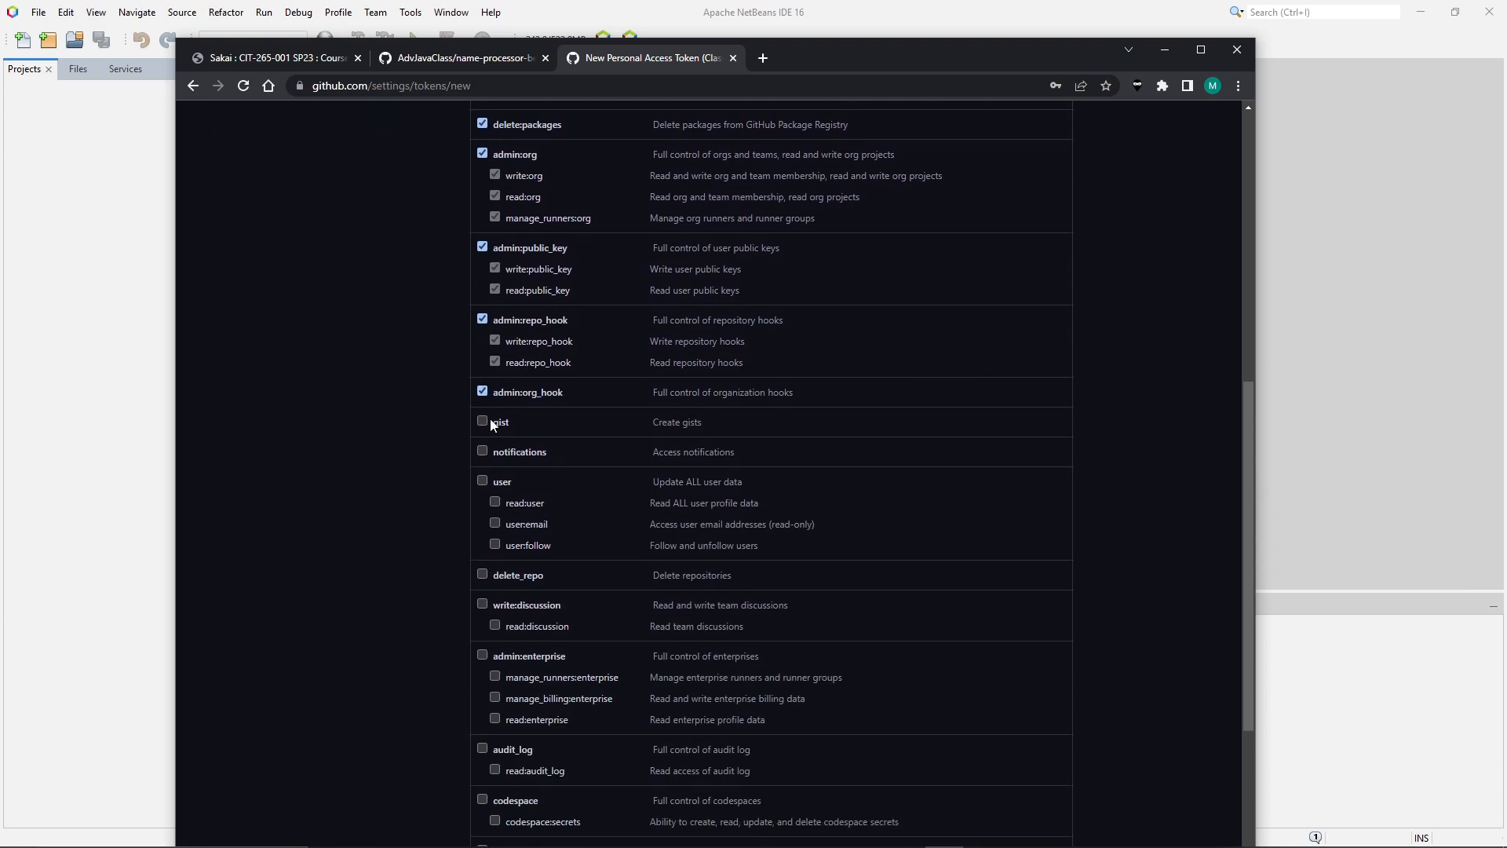
{"action": "left_click", "coordinate": [482, 450]}
{"action": "left_click", "coordinate": [482, 480]}
{"action": "scroll", "coordinate": [454, 515], "scroll_direction": "down", "scroll_amount": 1}
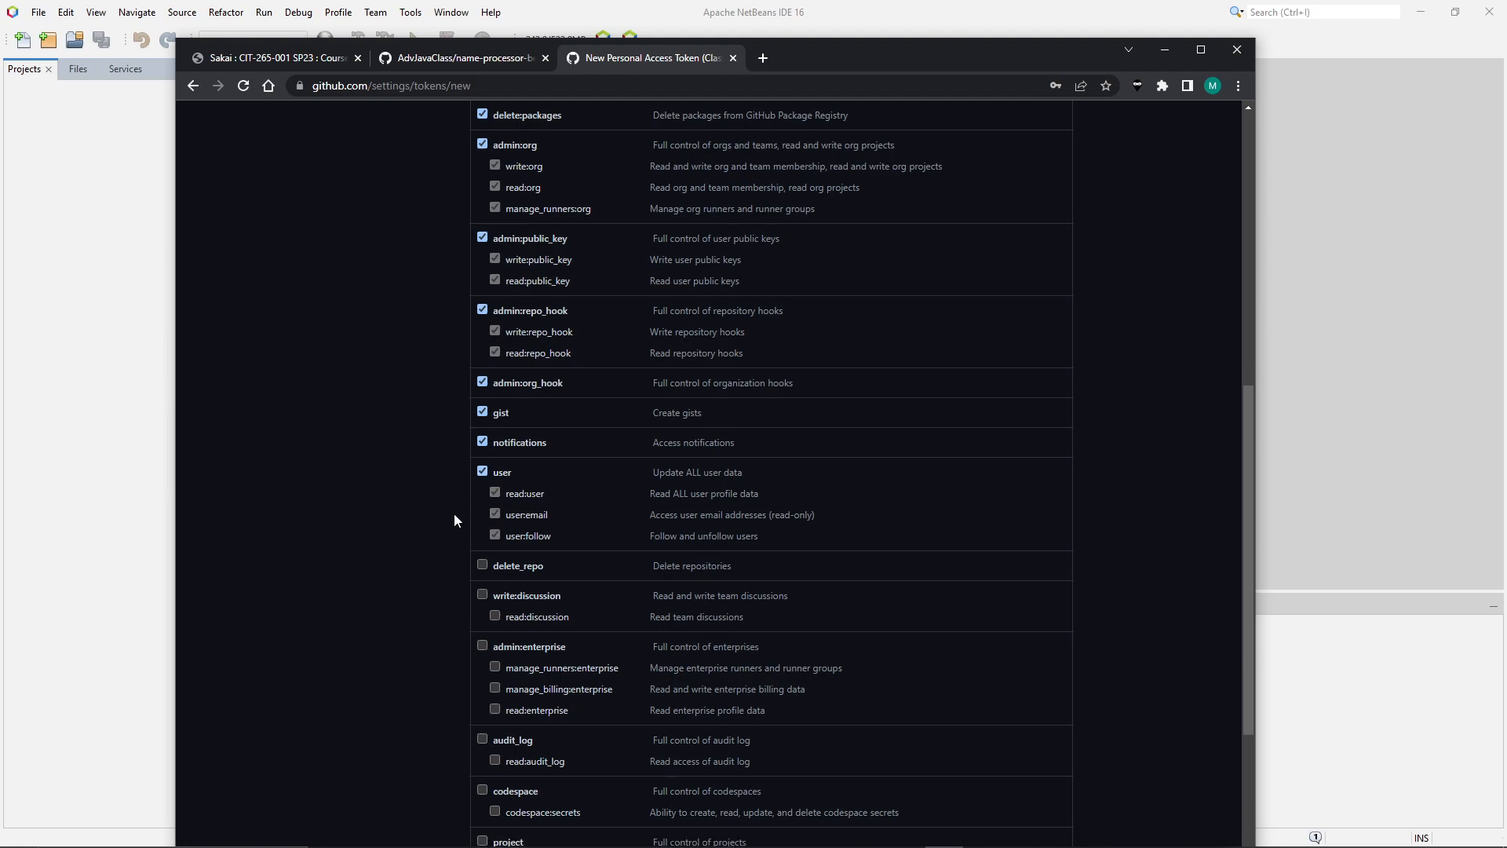
{"action": "scroll", "coordinate": [454, 520], "scroll_direction": "down", "scroll_amount": 2}
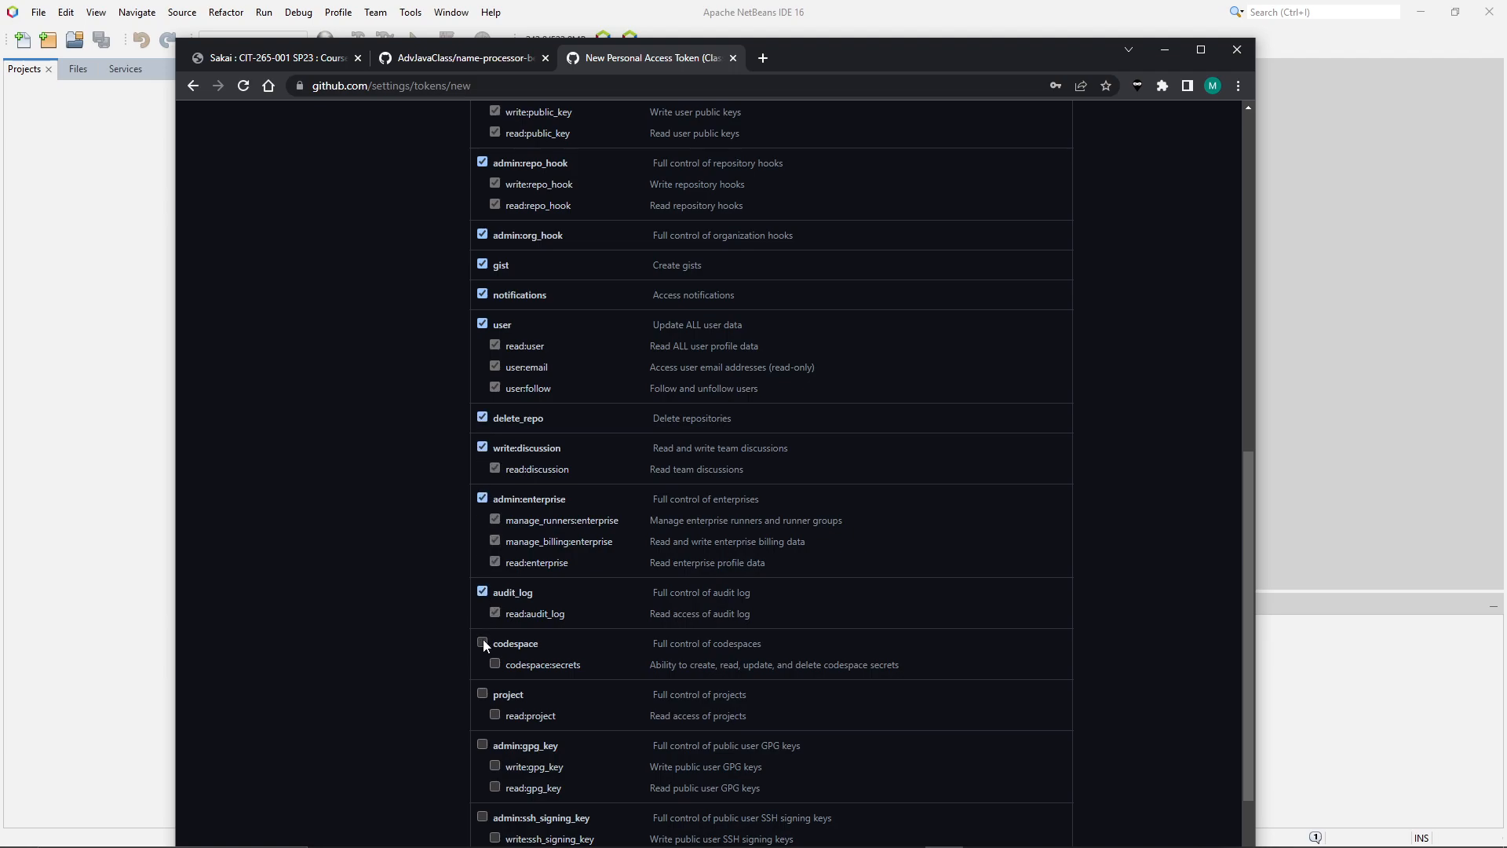
{"action": "left_click", "coordinate": [482, 694]}
{"action": "scroll", "coordinate": [482, 691], "scroll_direction": "down", "scroll_amount": 2}
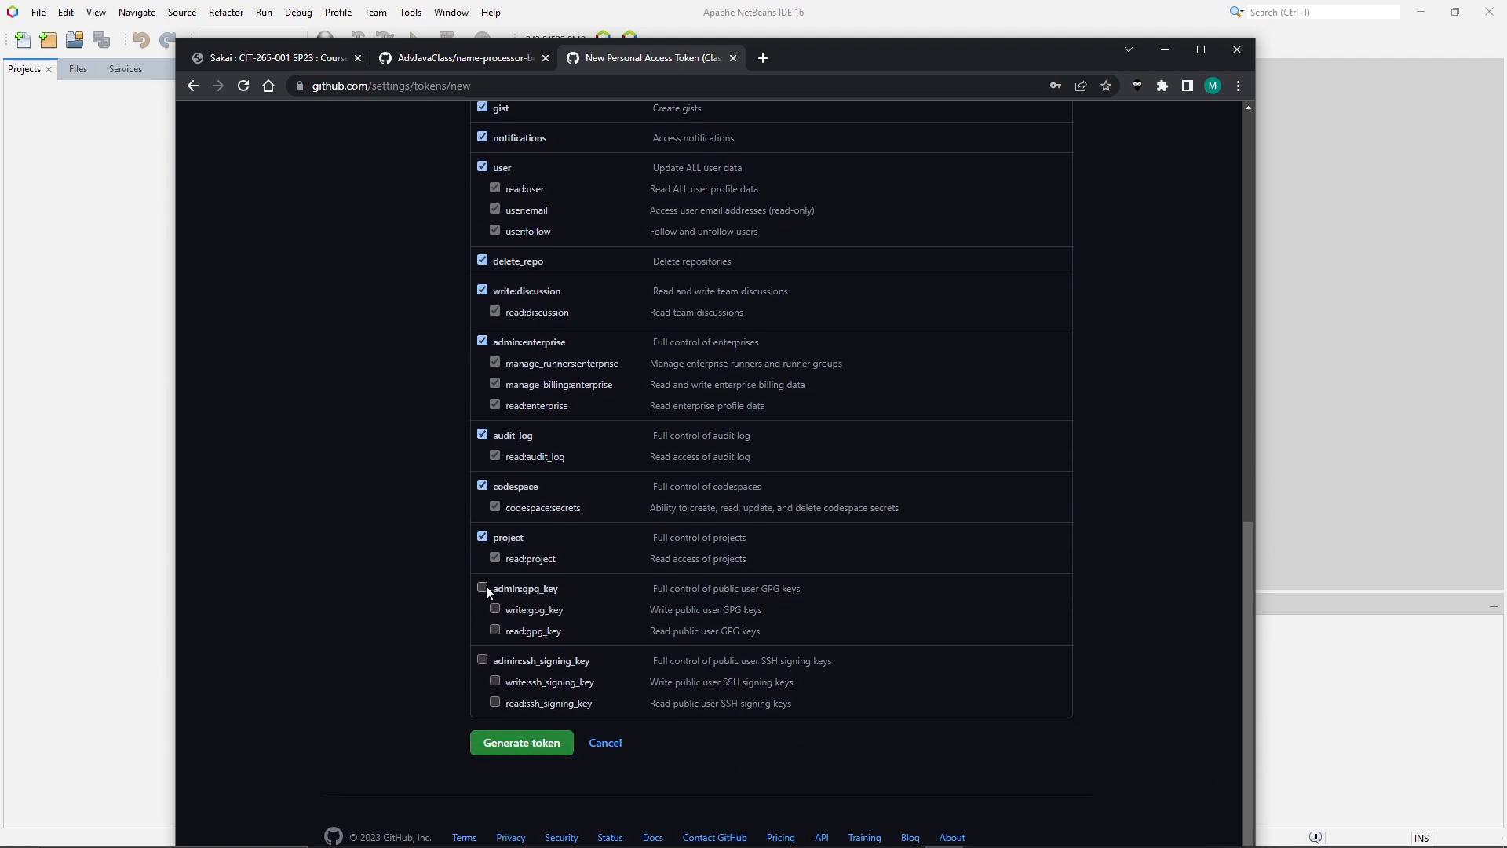
{"action": "left_click", "coordinate": [480, 659]}
{"action": "left_click", "coordinate": [521, 744]}
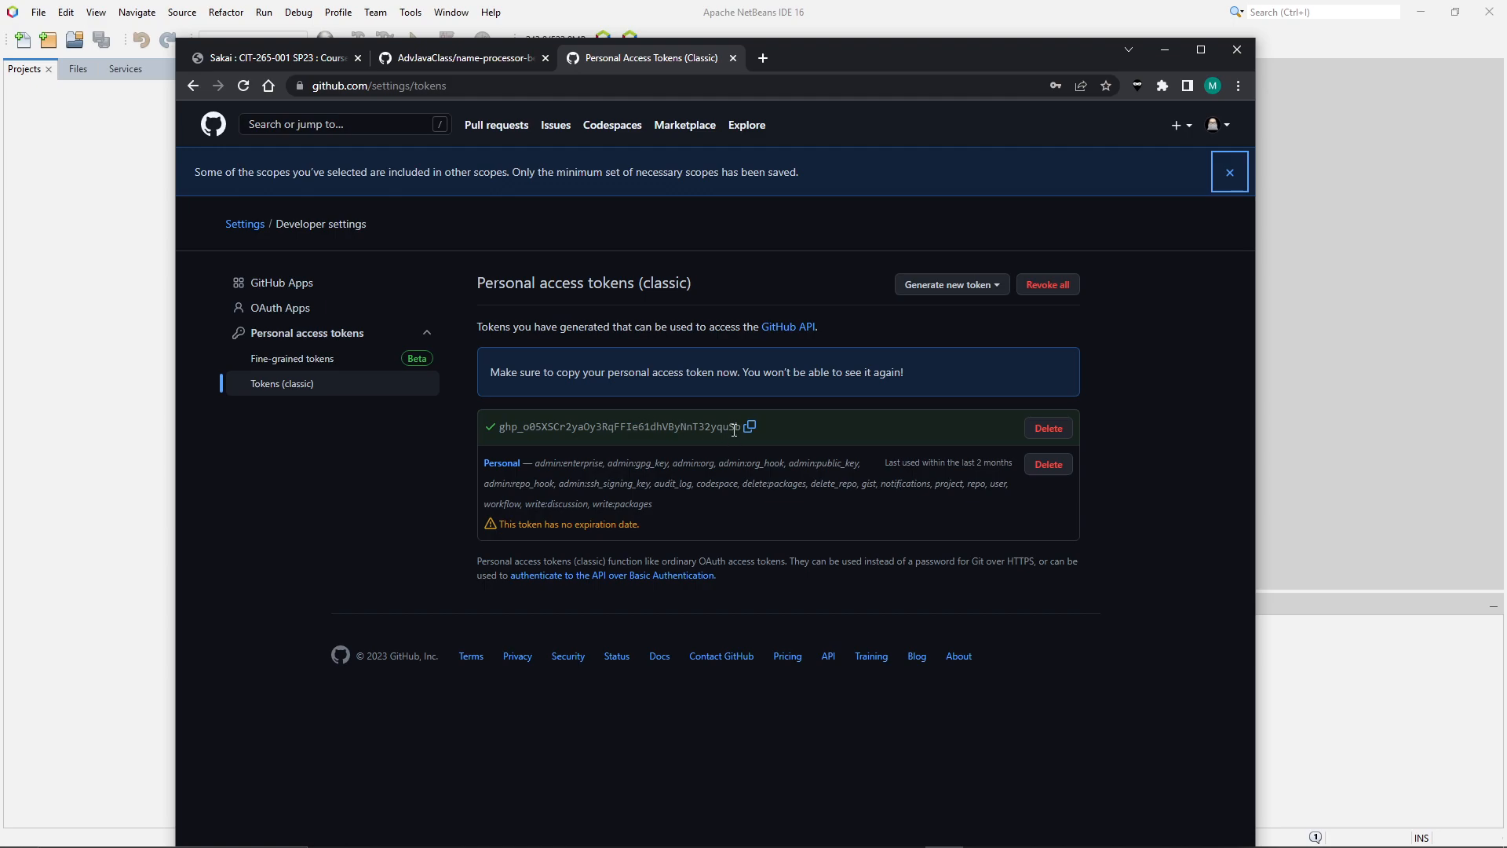
Select the entire newly generated access token for copying and return to the name-processor repository page.
{"action": "left_click_drag", "start_coordinate": [740, 429], "coordinate": [503, 421]}
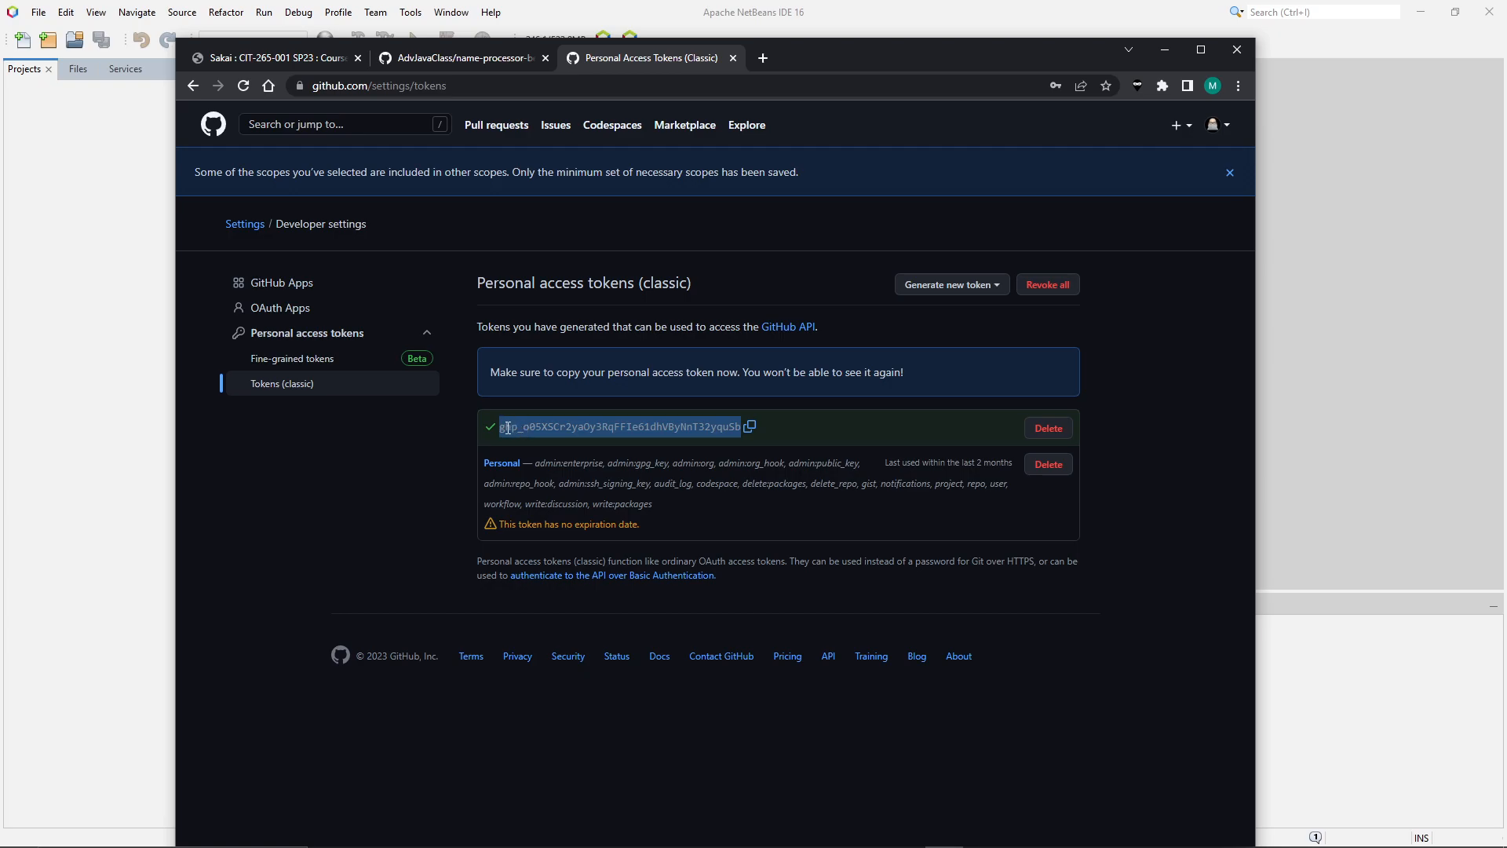
{"action": "left_click", "coordinate": [773, 465]}
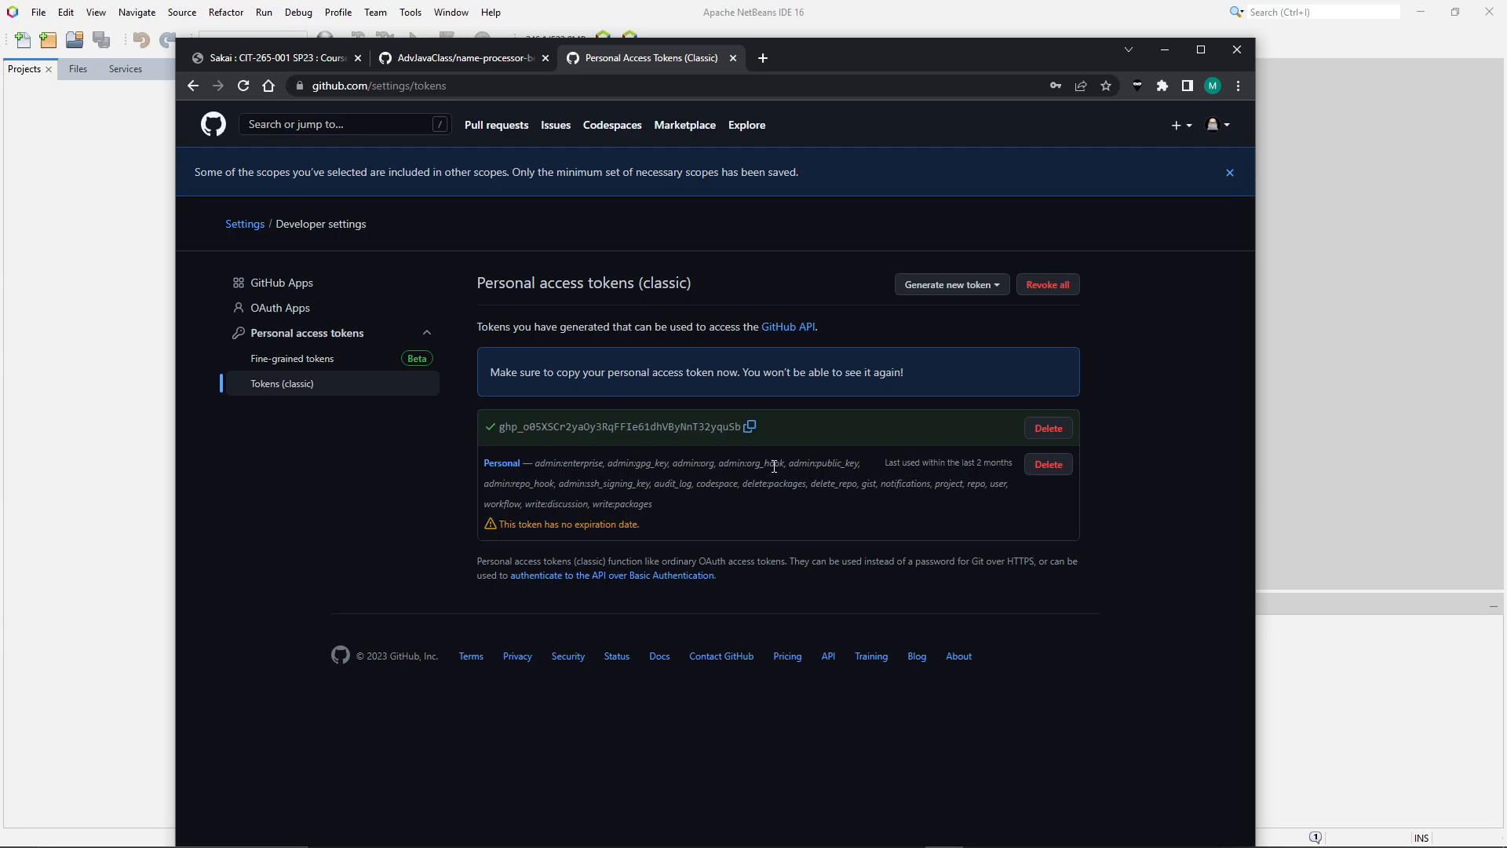
{"action": "left_click_drag", "start_coordinate": [500, 426], "coordinate": [742, 432]}
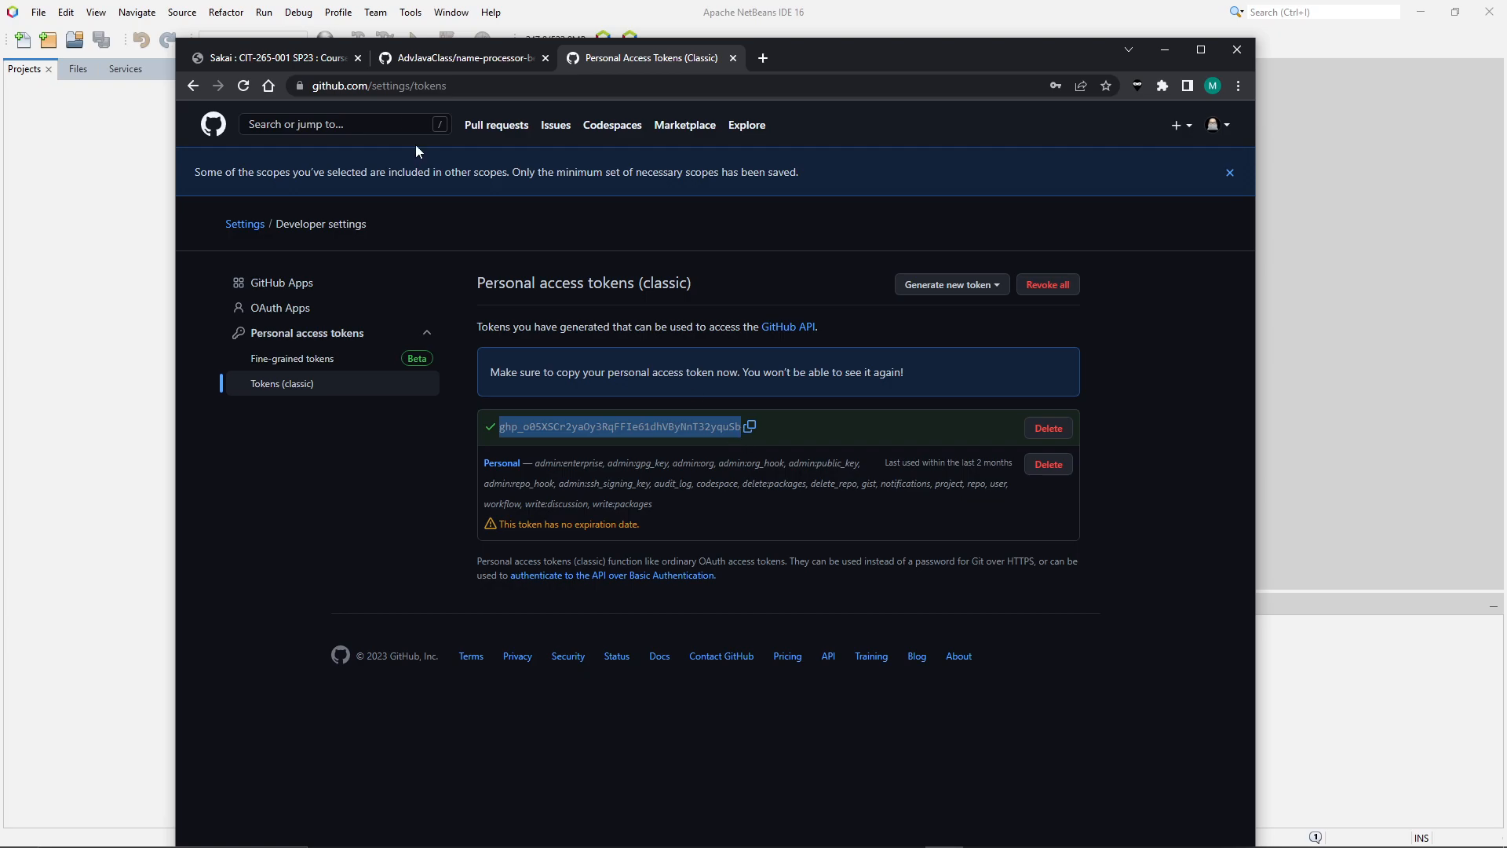
{"action": "left_click", "coordinate": [421, 58]}
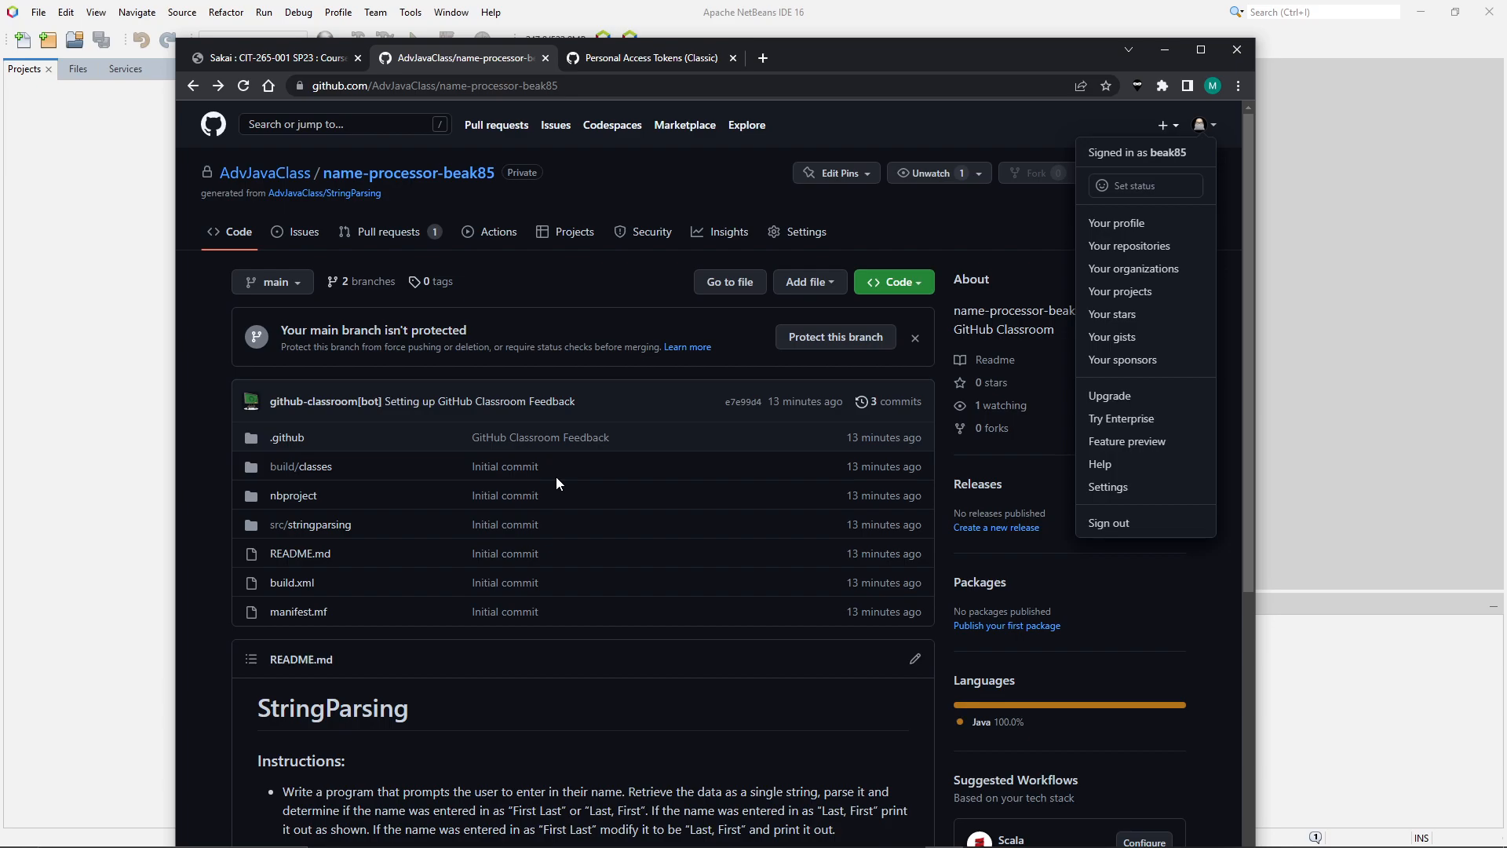
Switch to NetBeans and start cloning a remote Git repository.
{"action": "left_click_drag", "start_coordinate": [800, 54], "coordinate": [950, 54]}
{"action": "left_click", "coordinate": [264, 288]}
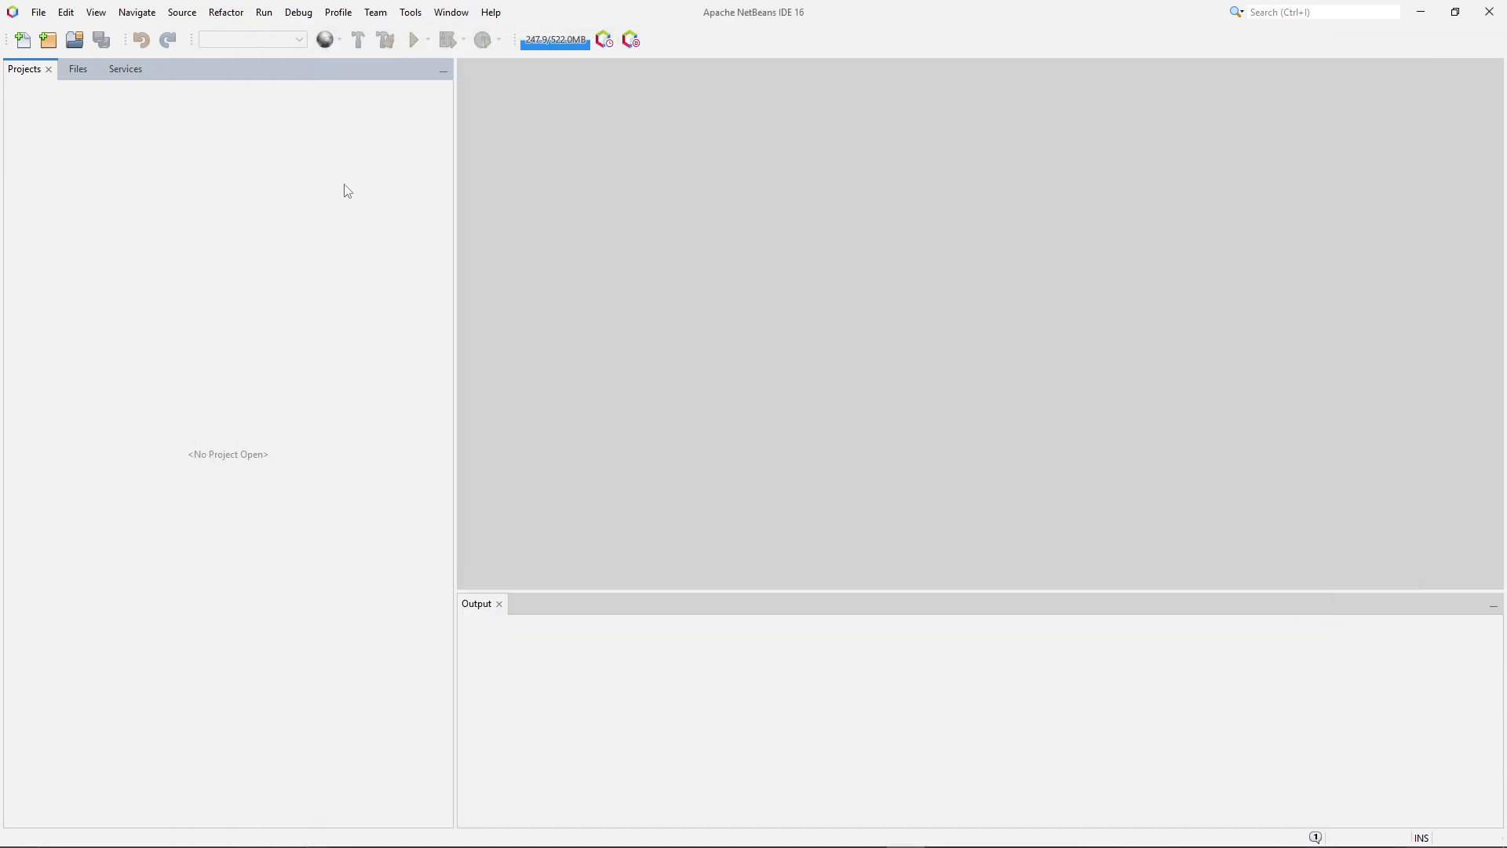
{"action": "left_click", "coordinate": [376, 13]}
{"action": "mouse_move", "coordinate": [389, 60]}
{"action": "left_click", "coordinate": [511, 60]}
Copy the name-processor repository's HTTPS clone address from GitHub and enter it as the repository URL in NetBeans.
{"action": "left_click_drag", "start_coordinate": [973, 260], "coordinate": [639, 254]}
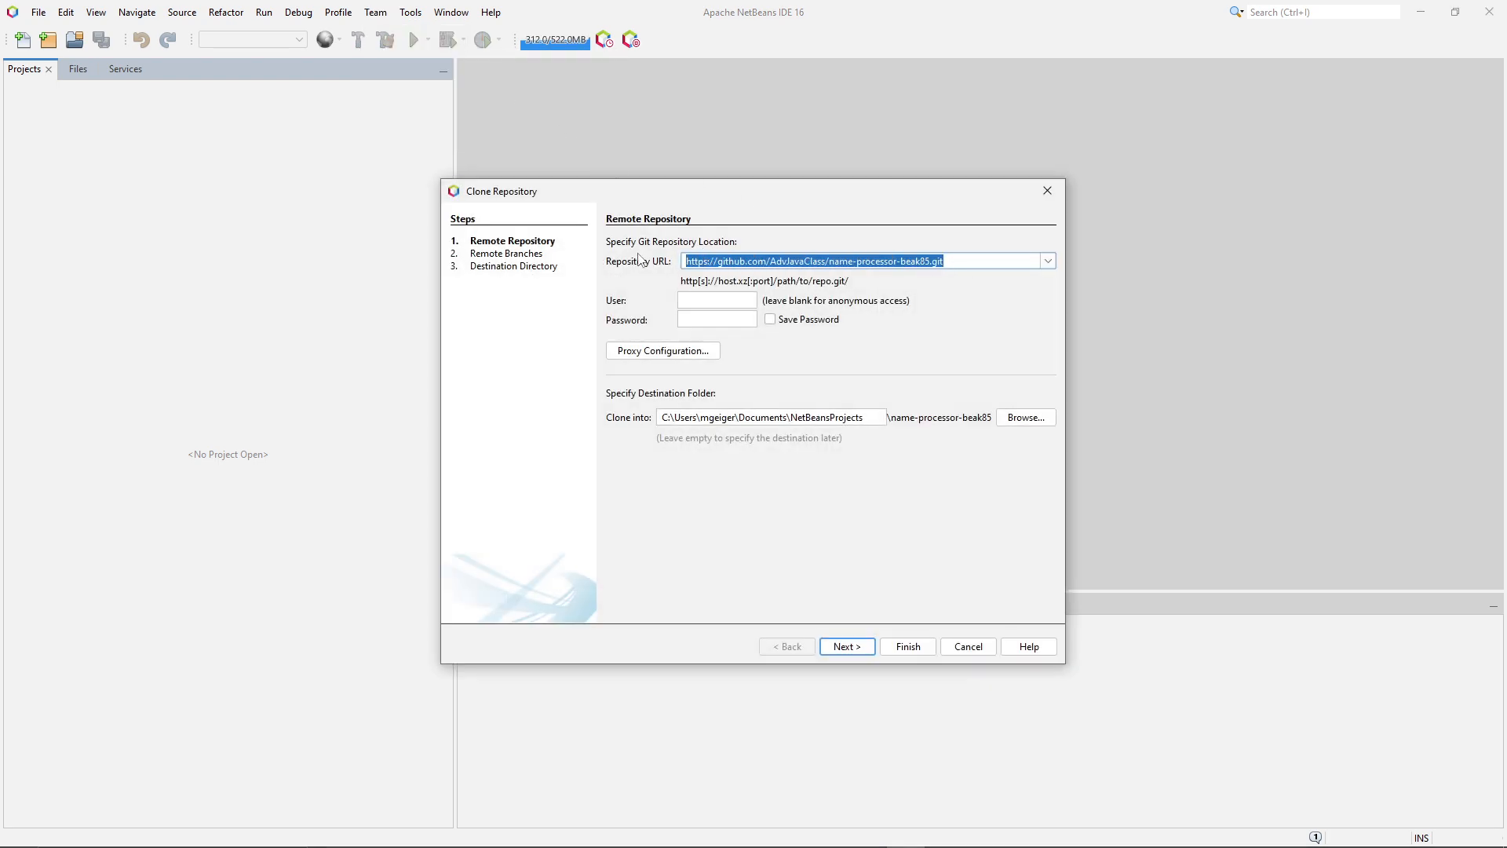
{"action": "key", "text": "ctrl+v"}
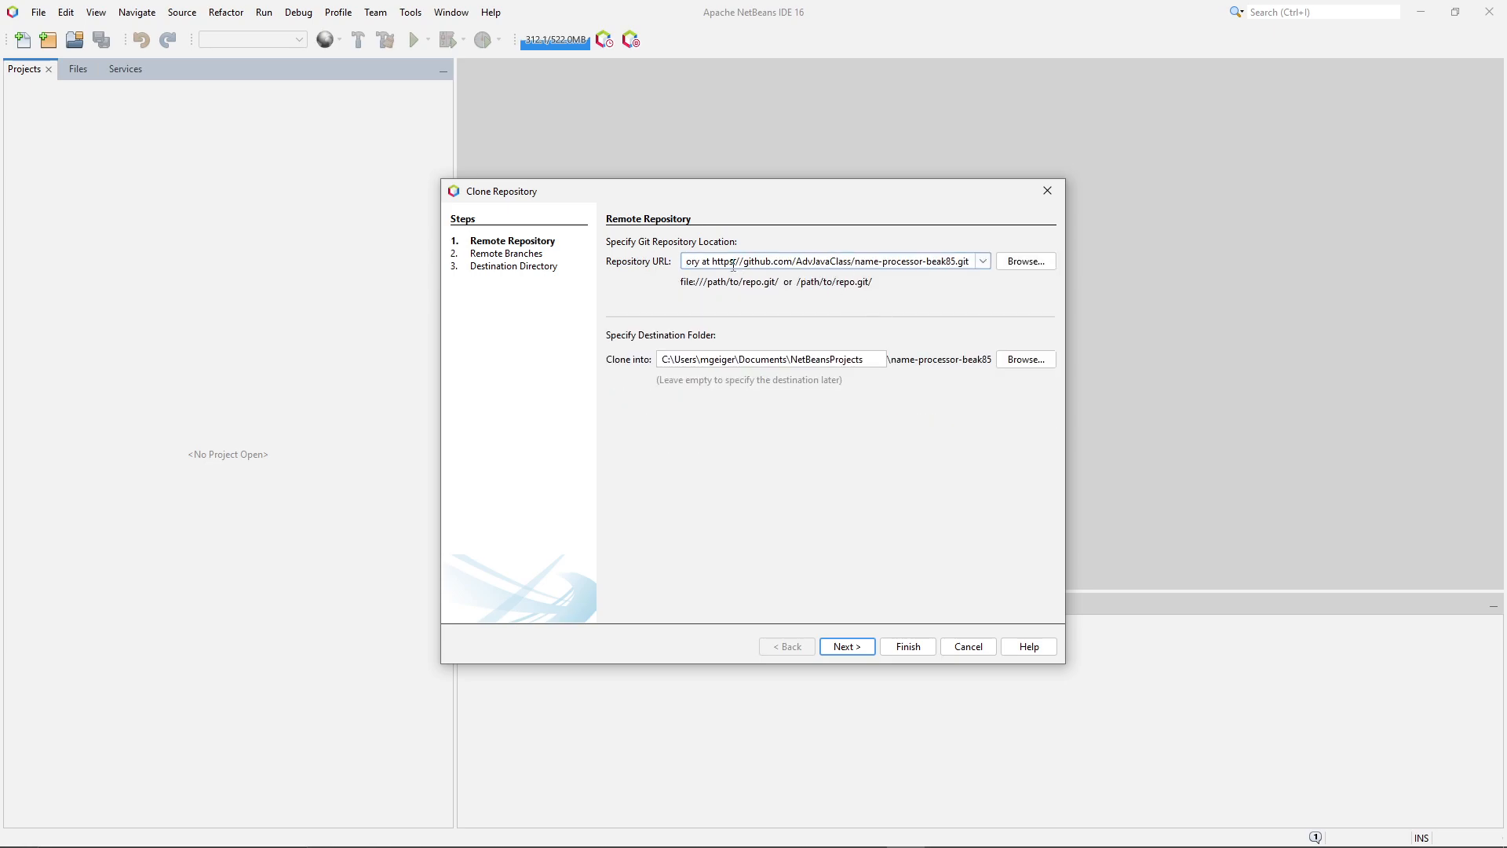
{"action": "left_click_drag", "start_coordinate": [697, 260], "coordinate": [1036, 260]}
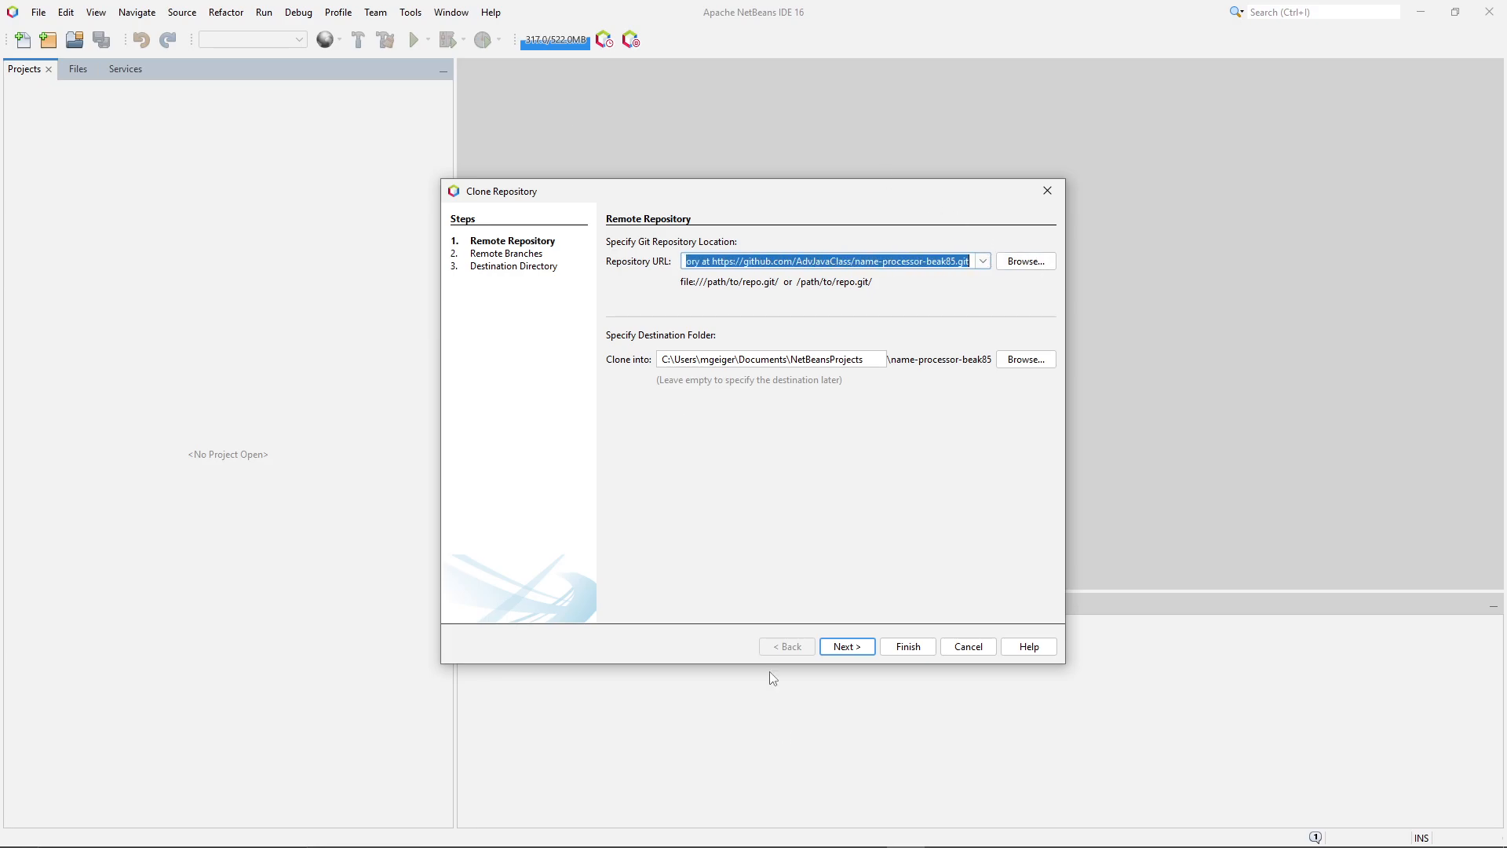
{"action": "mouse_move", "coordinate": [868, 840]}
{"action": "left_click", "coordinate": [945, 832]}
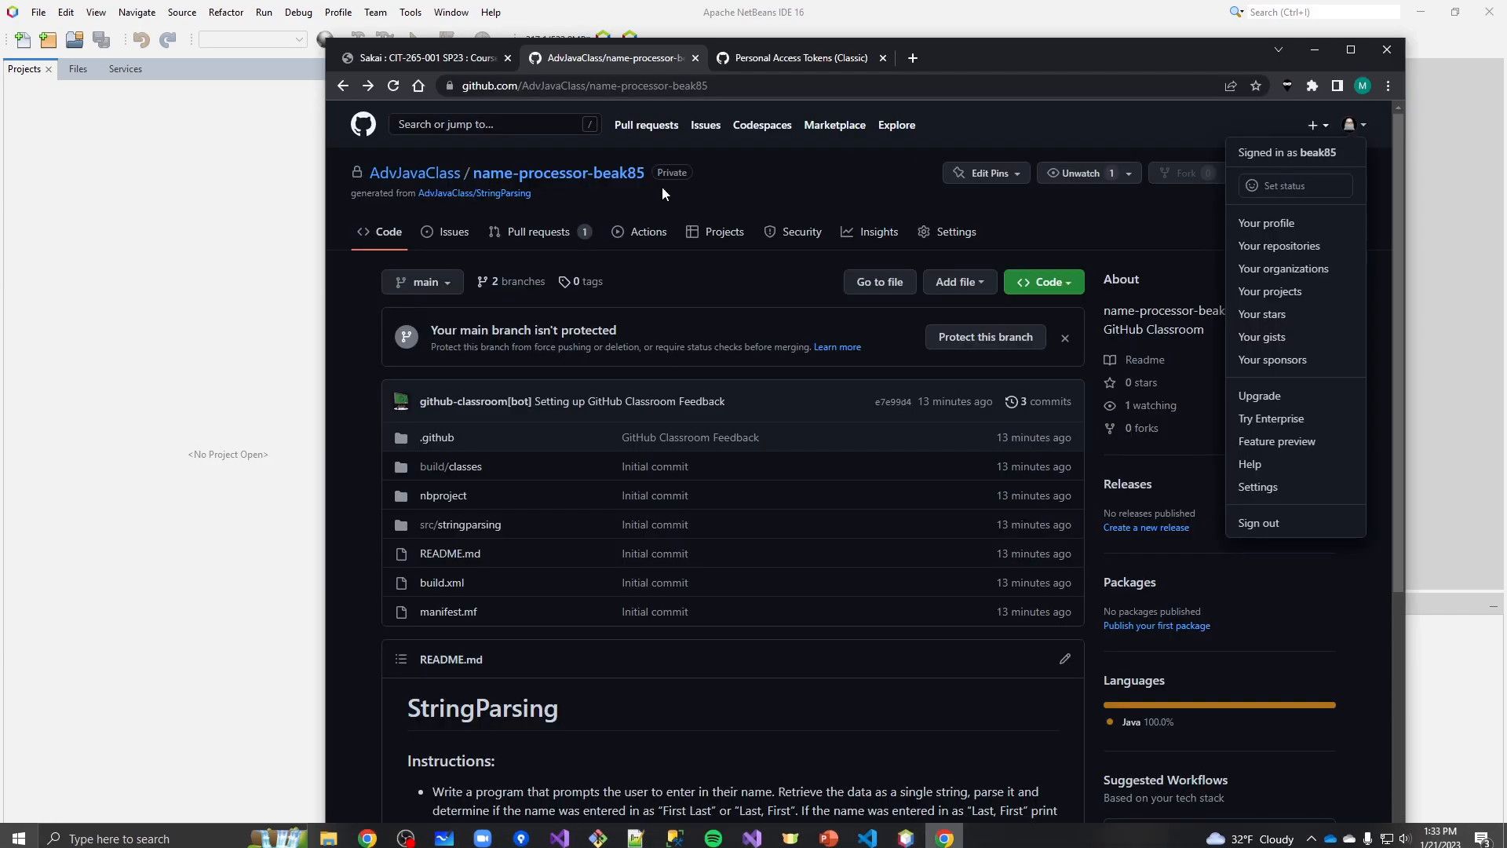
{"action": "left_click", "coordinate": [1044, 284]}
{"action": "left_click", "coordinate": [1044, 282]}
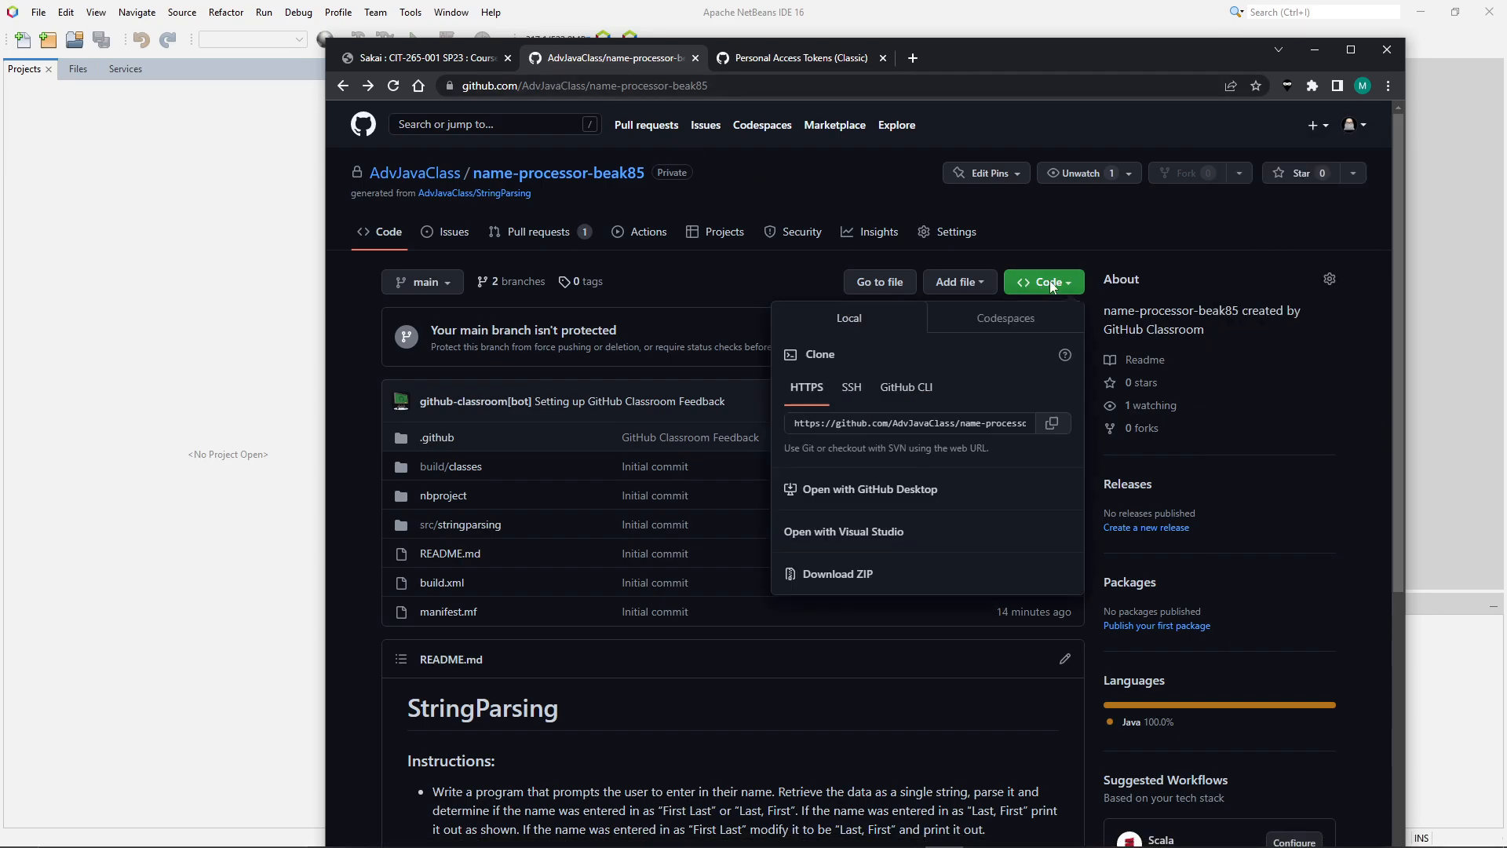
{"action": "left_click", "coordinate": [1062, 424]}
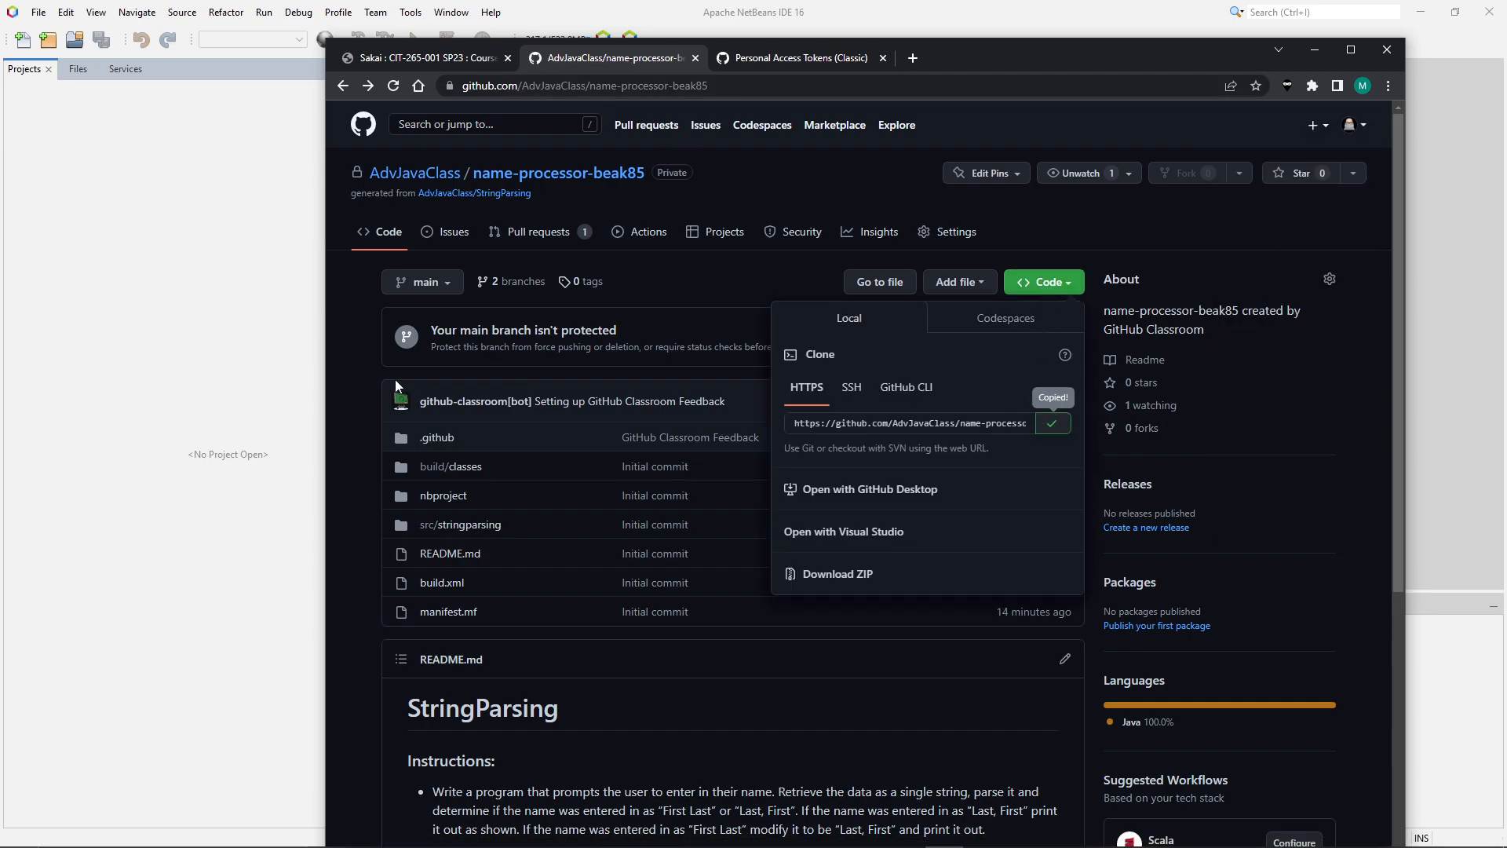
{"action": "left_click", "coordinate": [274, 343]}
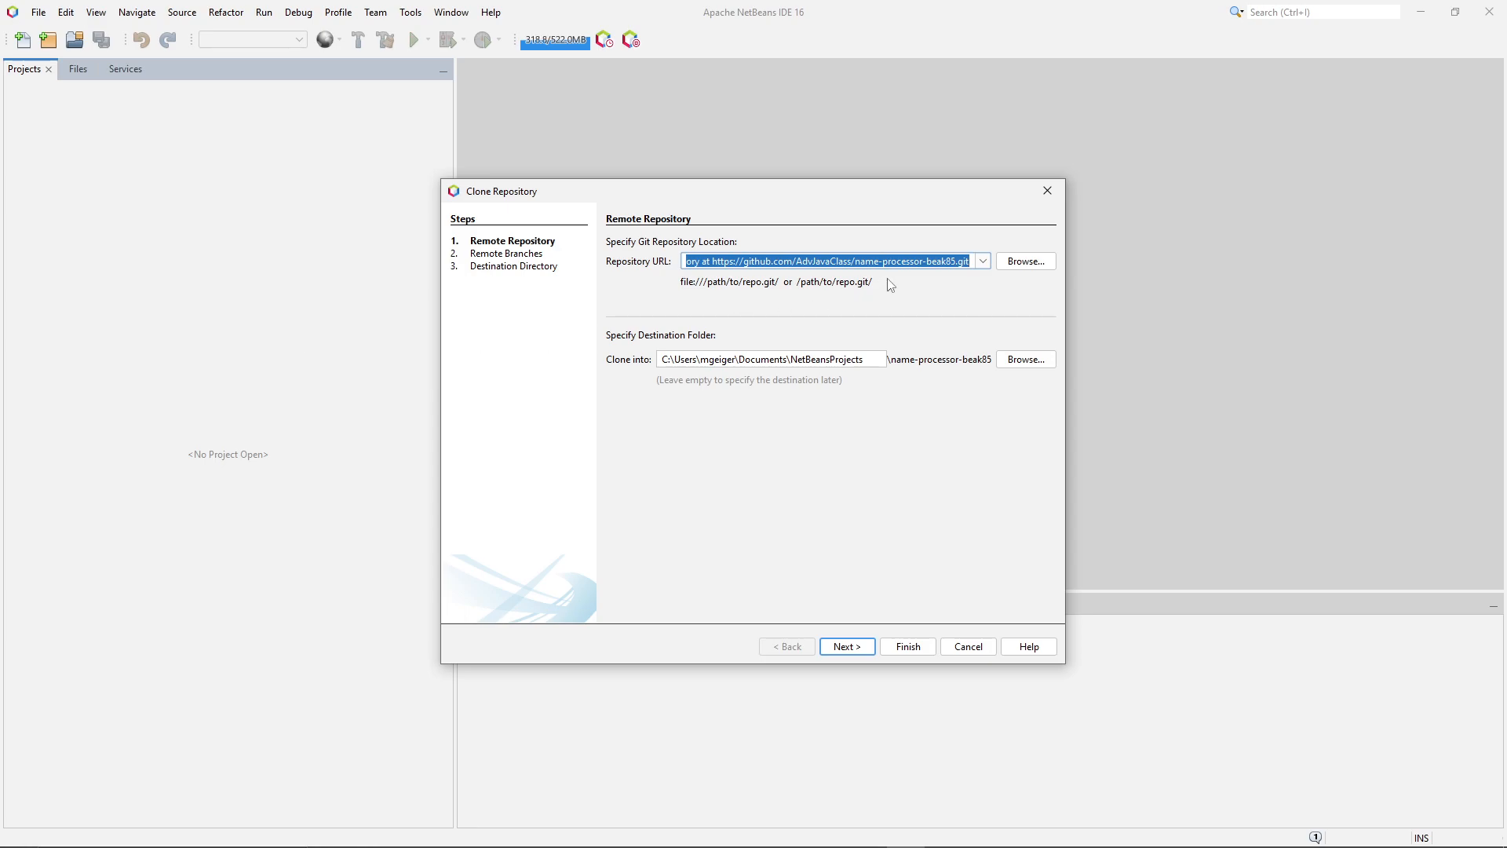
{"action": "key", "text": "ctrl+v"}
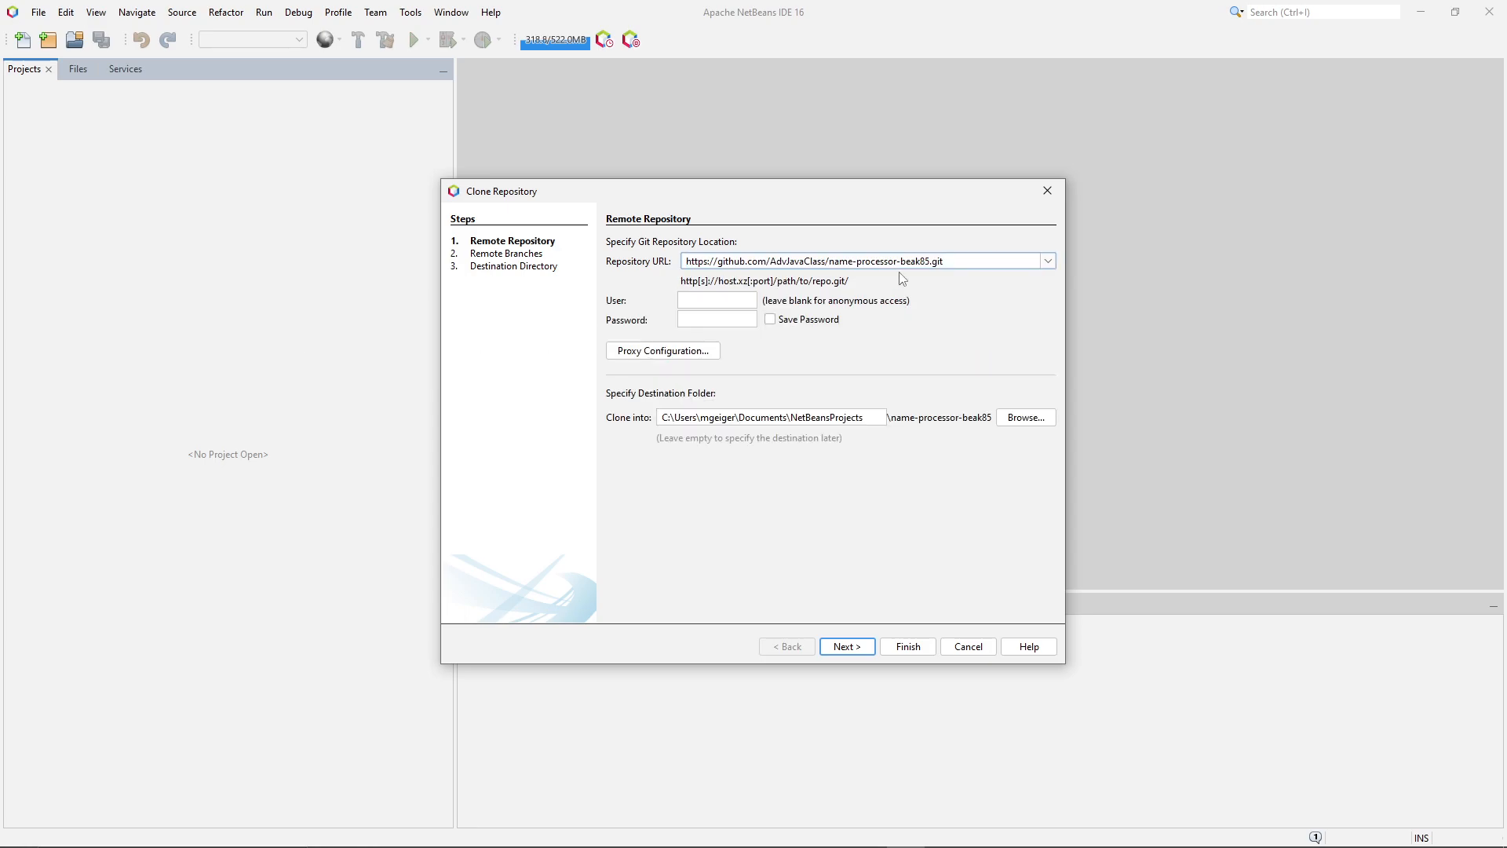
Enter the GitHub username for the clone and copy the newly generated personal access token from GitHub.
{"action": "left_click", "coordinate": [745, 301]}
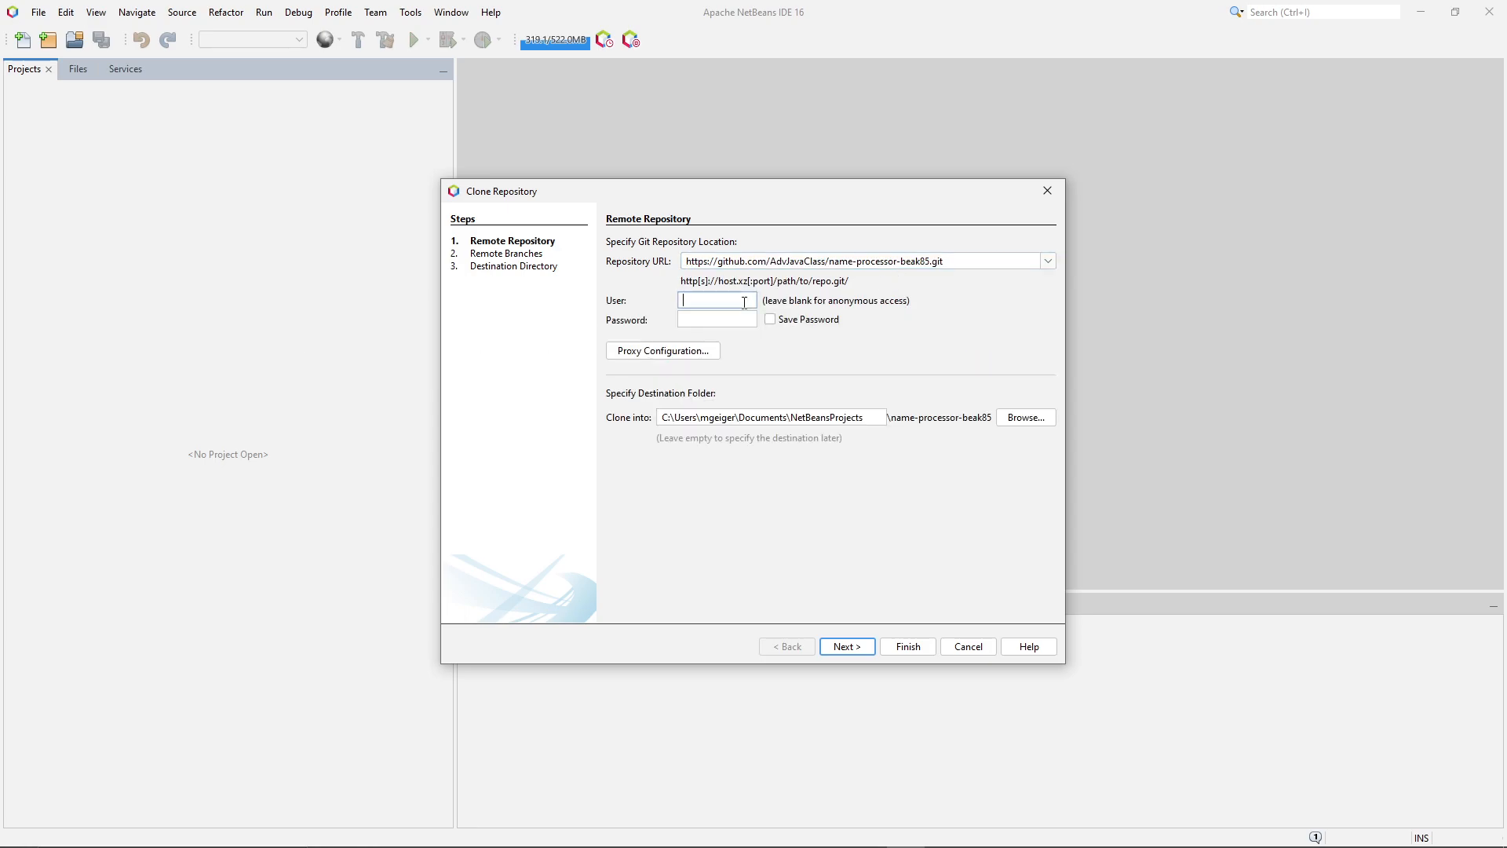
{"action": "type", "text": "beak85"}
{"action": "left_click", "coordinate": [693, 318]}
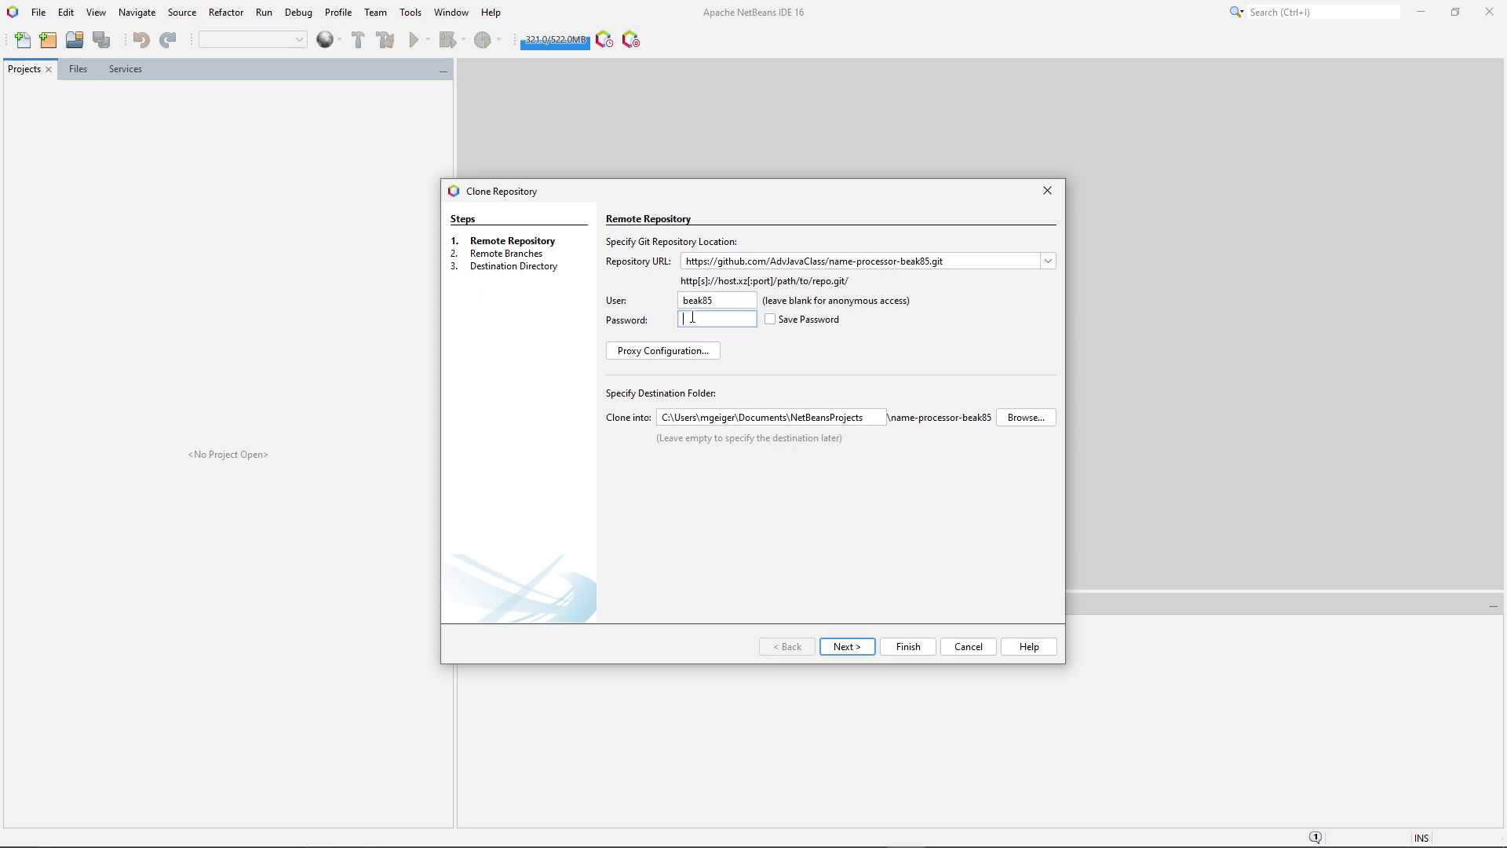
{"action": "mouse_move", "coordinate": [710, 842]}
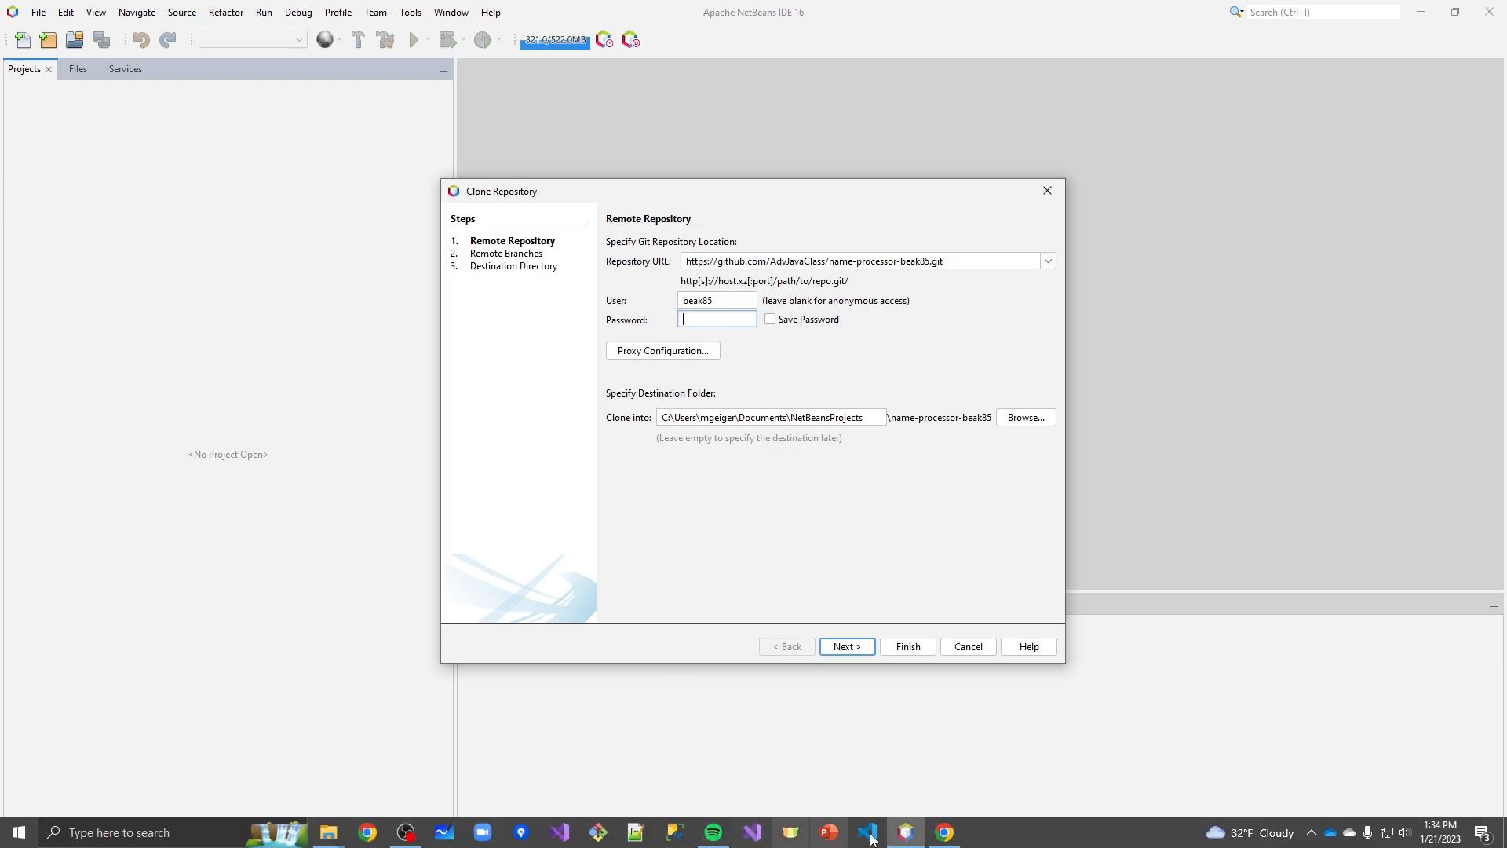
{"action": "left_click", "coordinate": [943, 833]}
{"action": "left_click", "coordinate": [784, 59]}
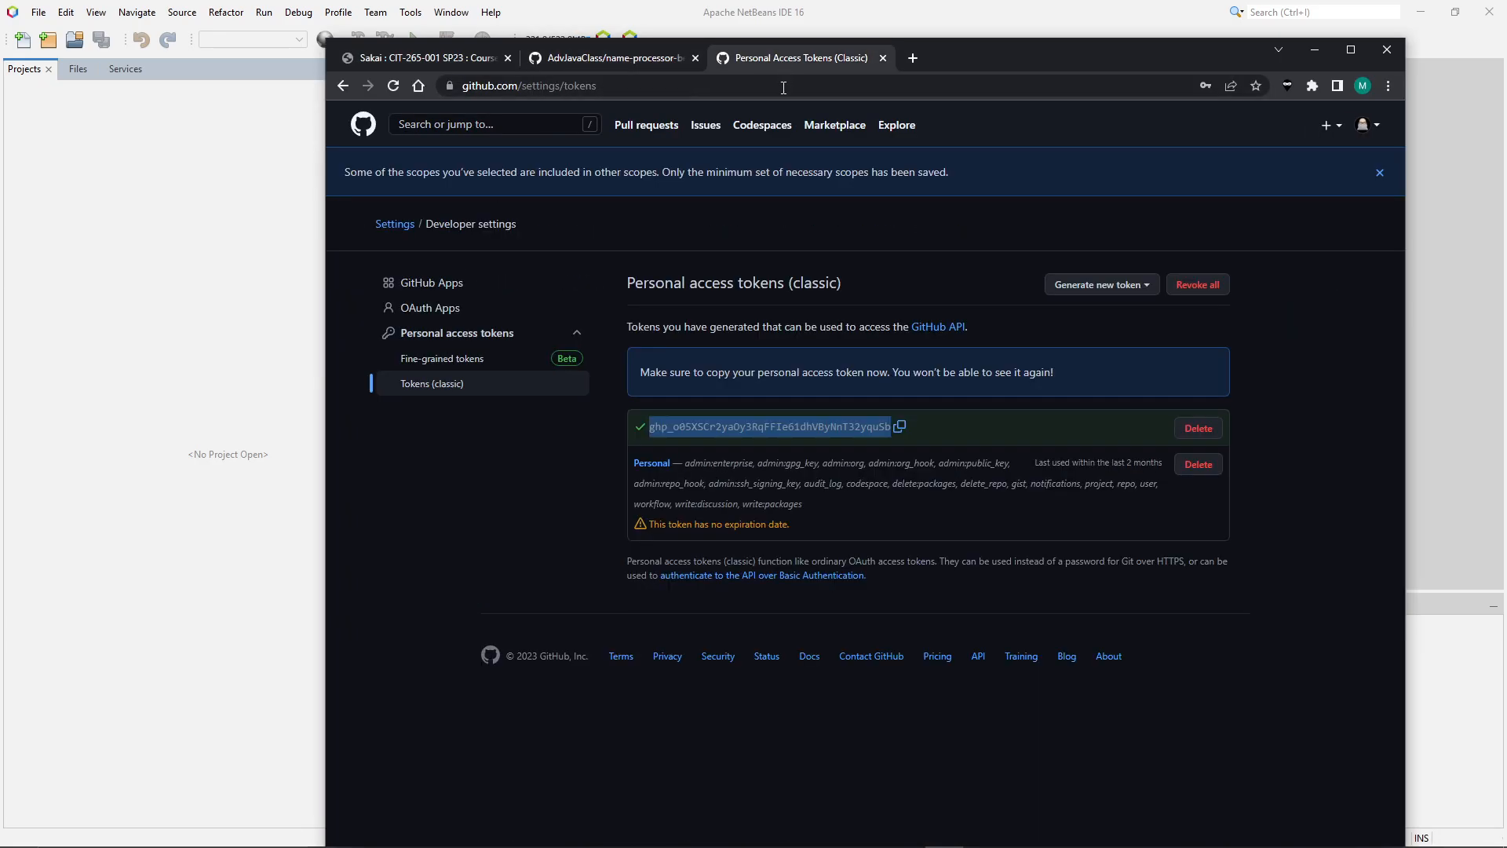
{"action": "right_click", "coordinate": [876, 424]}
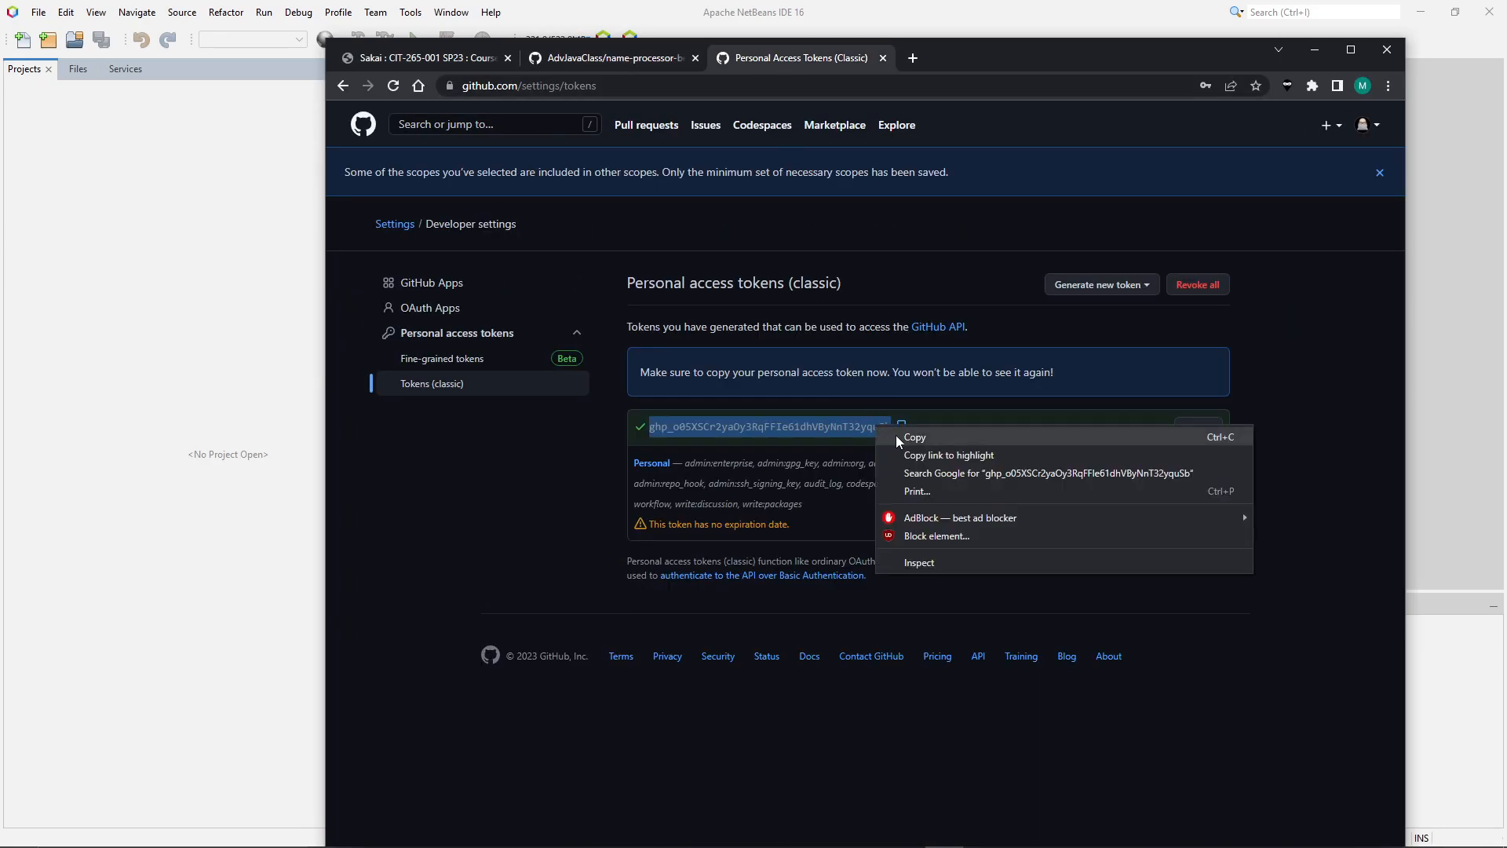
{"action": "left_click", "coordinate": [896, 435]}
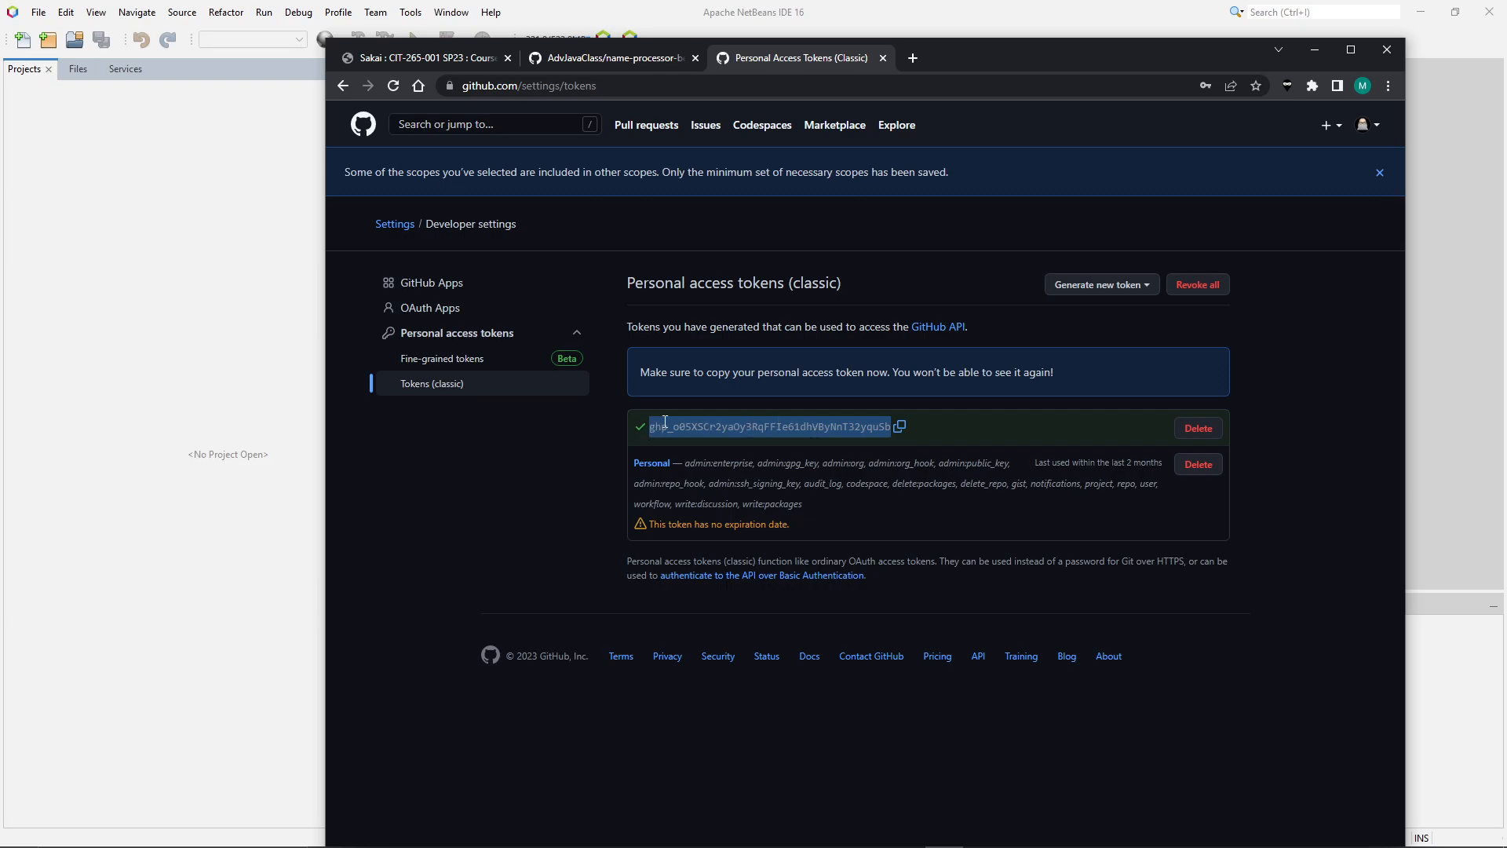
Paste the access token as the clone password in NetBeans, enable saving the password, and continue to the remote branches.
{"action": "left_click", "coordinate": [272, 298]}
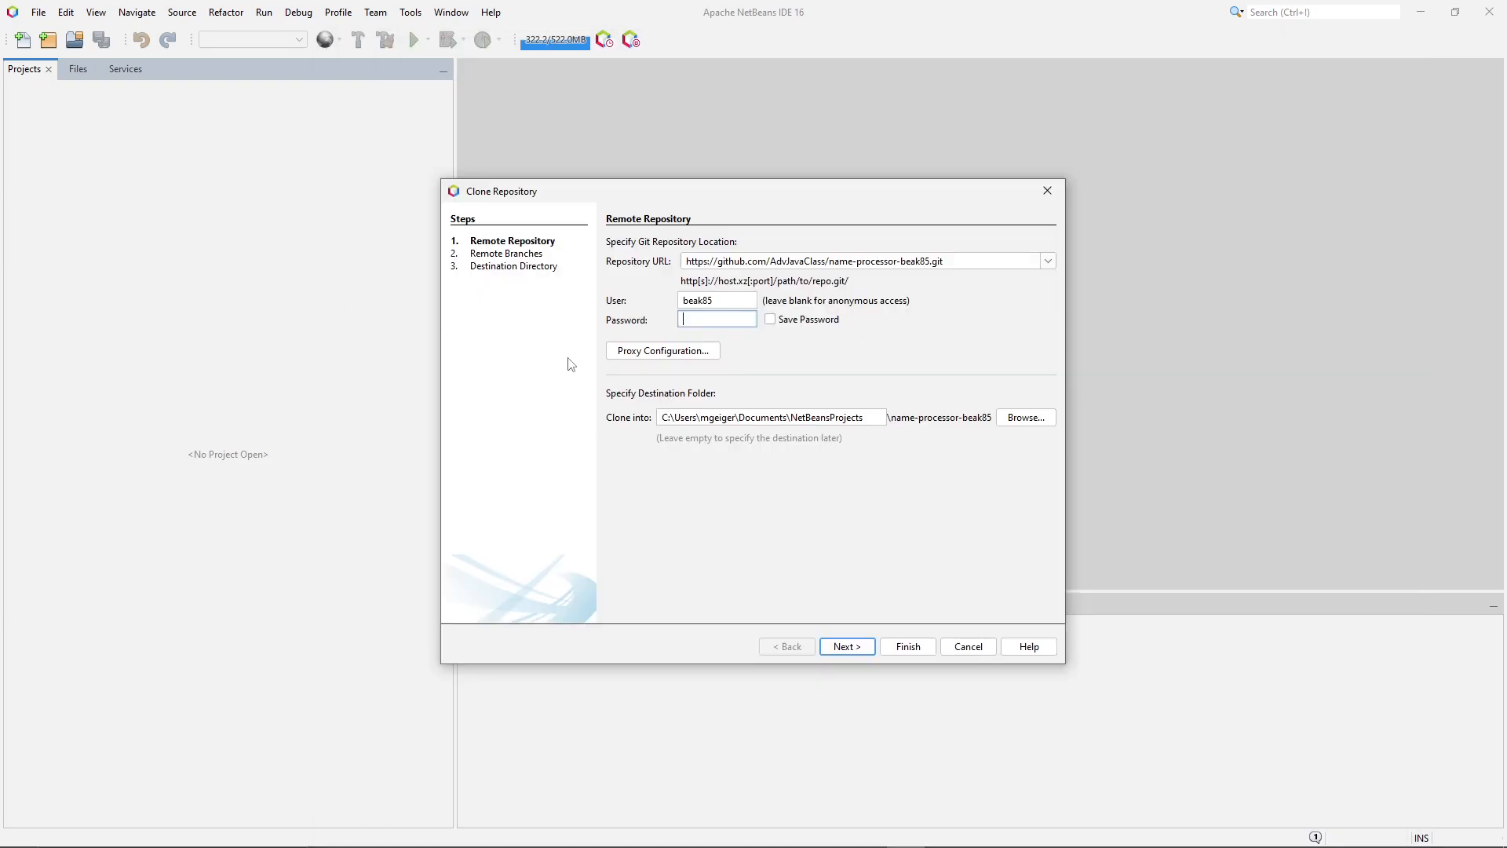
{"action": "left_click", "coordinate": [713, 321]}
{"action": "key", "text": "ctrl+v"}
{"action": "left_click", "coordinate": [771, 321]}
{"action": "left_click", "coordinate": [849, 645]}
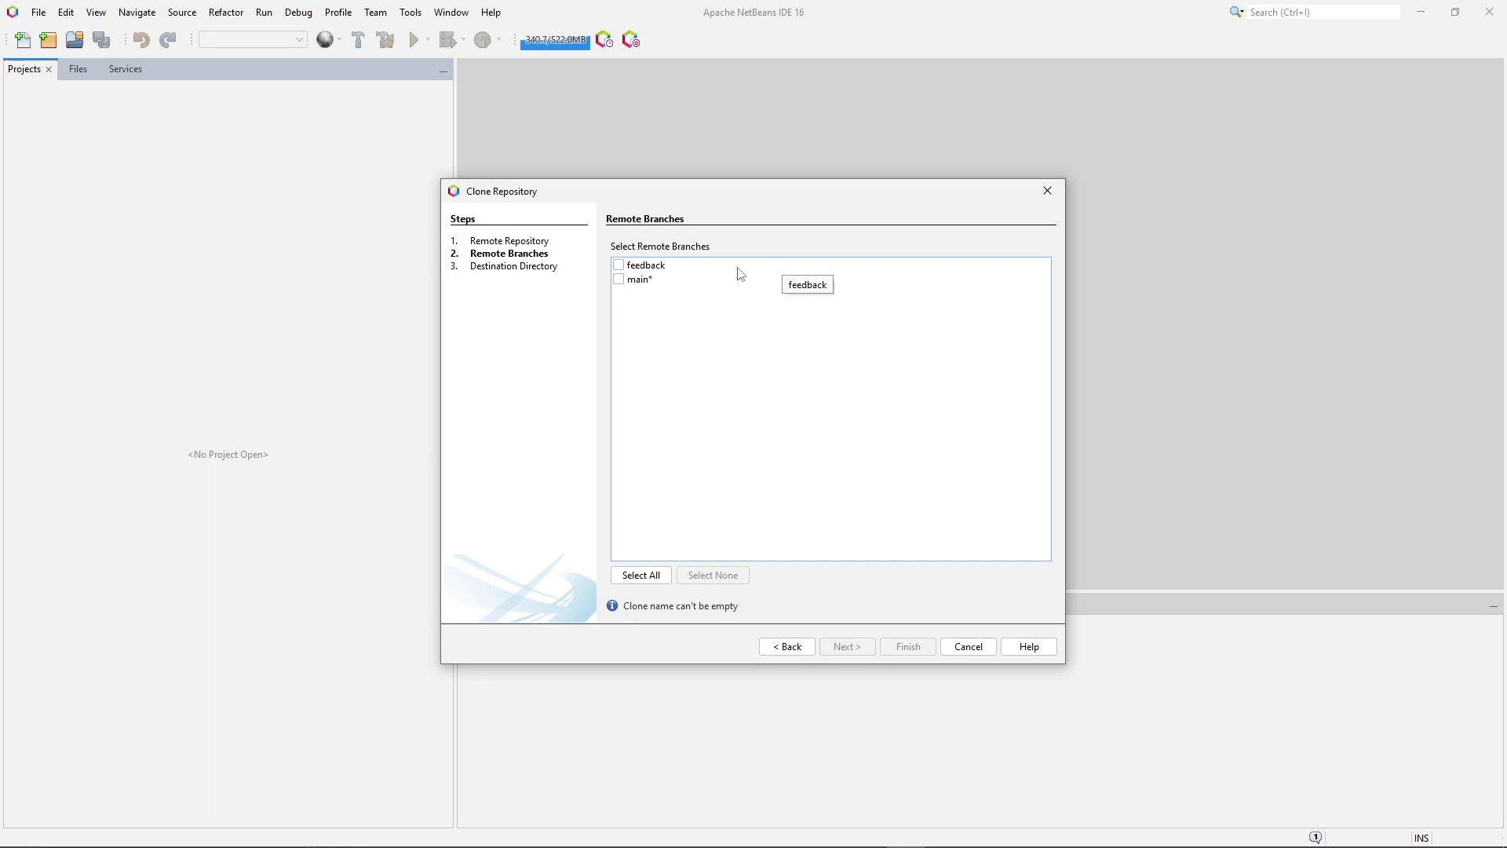
Select both the feedback and main branches and clone the repository into the NetBeansProjects folder with main as the checkout branch.
{"action": "left_click", "coordinate": [651, 579]}
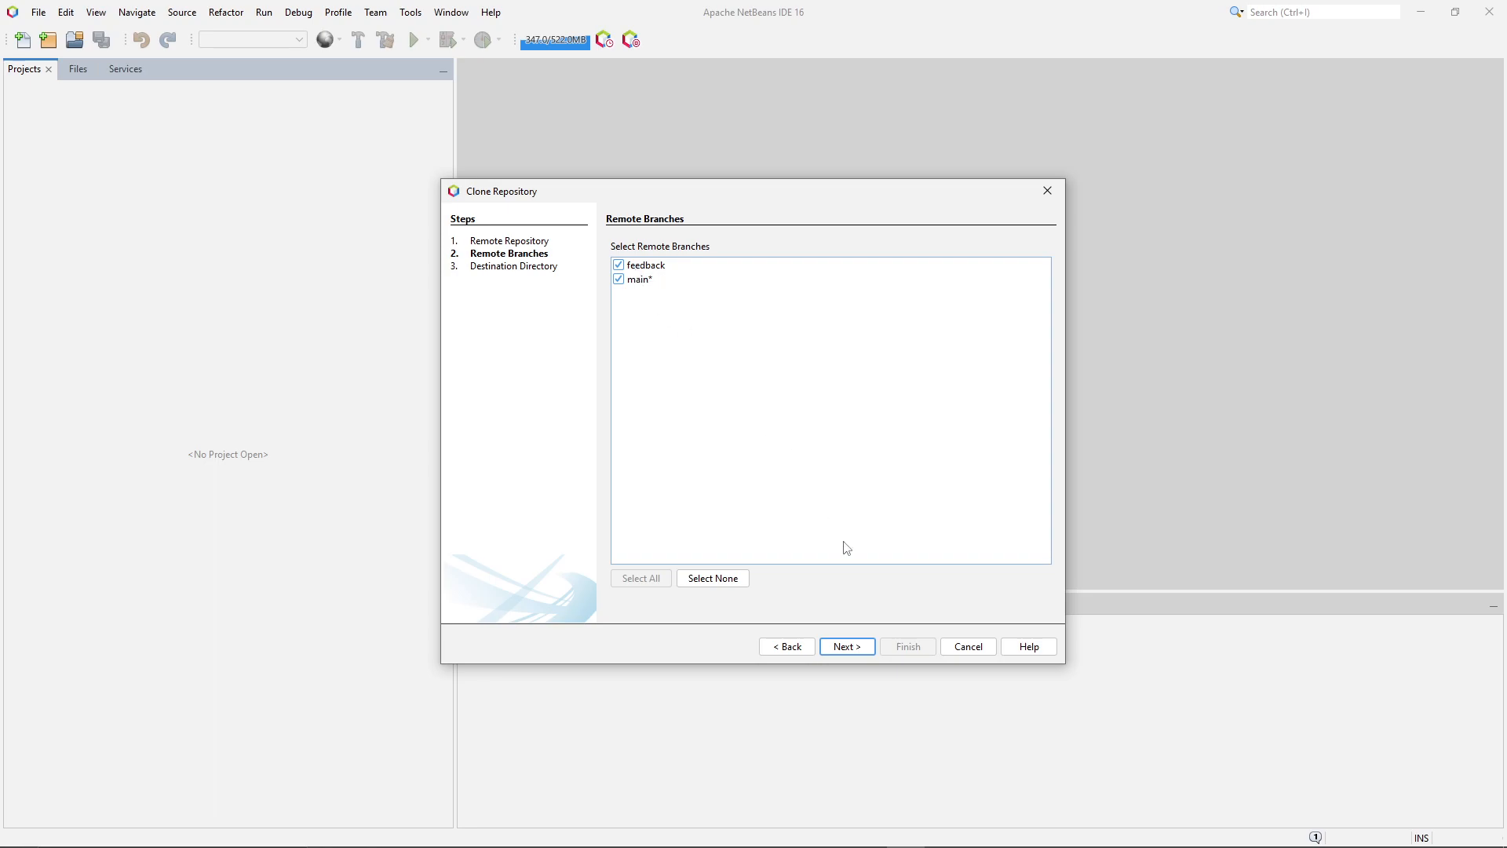
{"action": "left_click", "coordinate": [858, 649]}
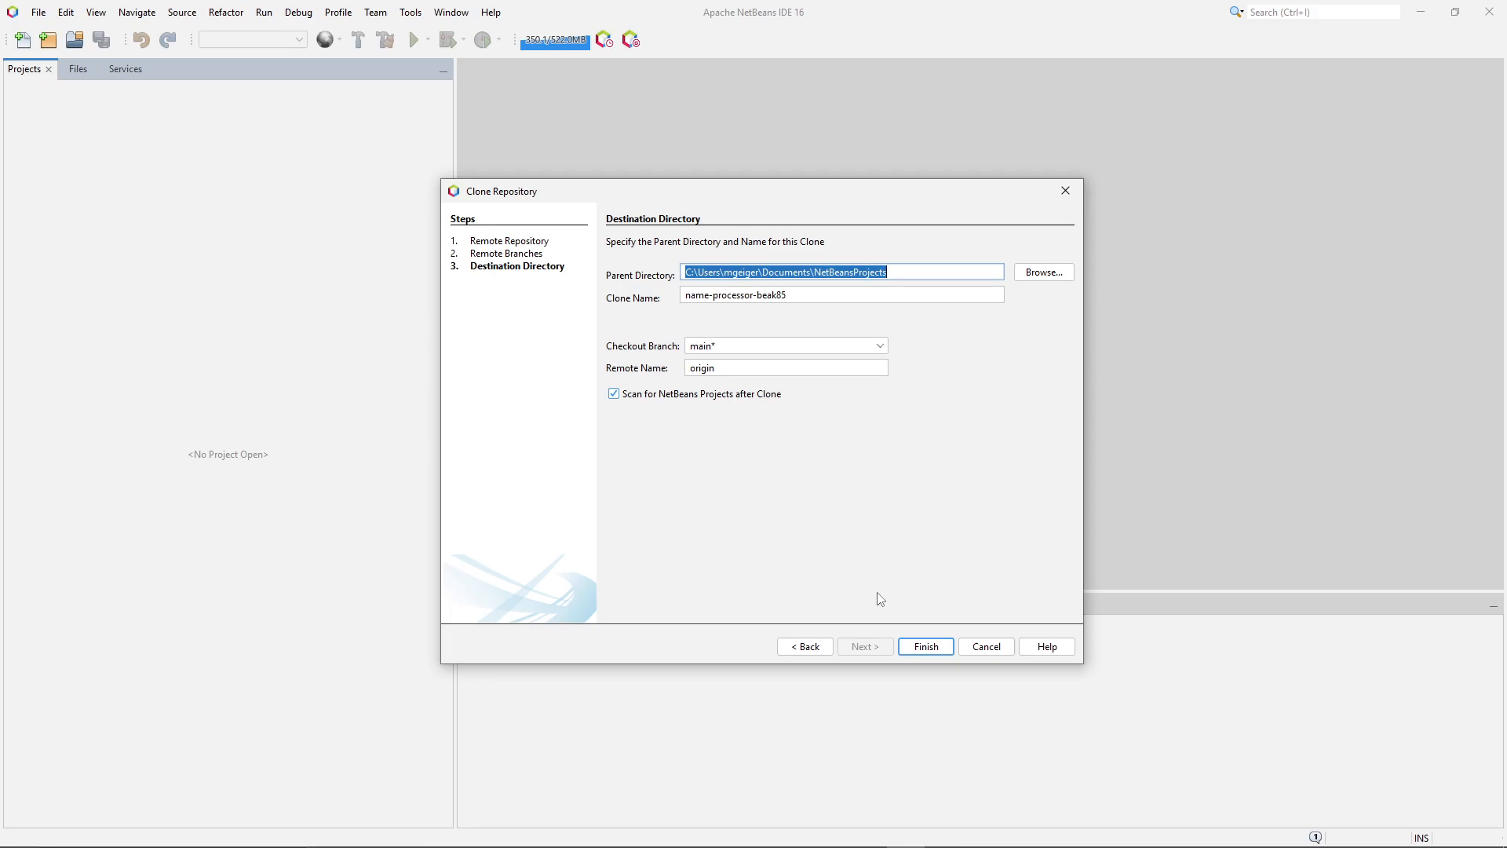
{"action": "left_click", "coordinate": [920, 646]}
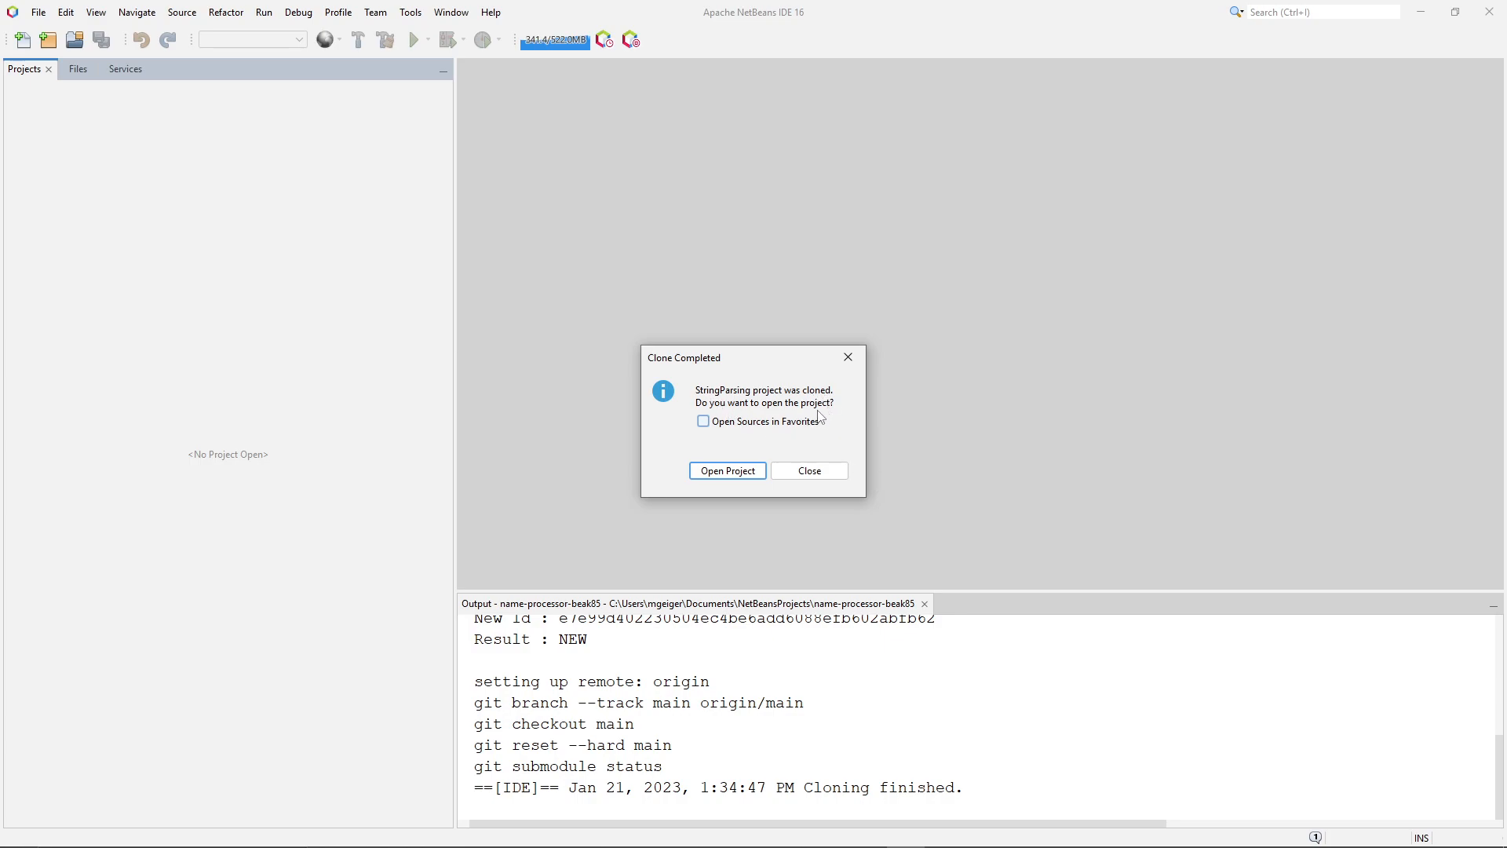
Open the cloned StringParsing project and its StringParsing.java source file in the stringparsing package.
{"action": "left_click", "coordinate": [746, 473]}
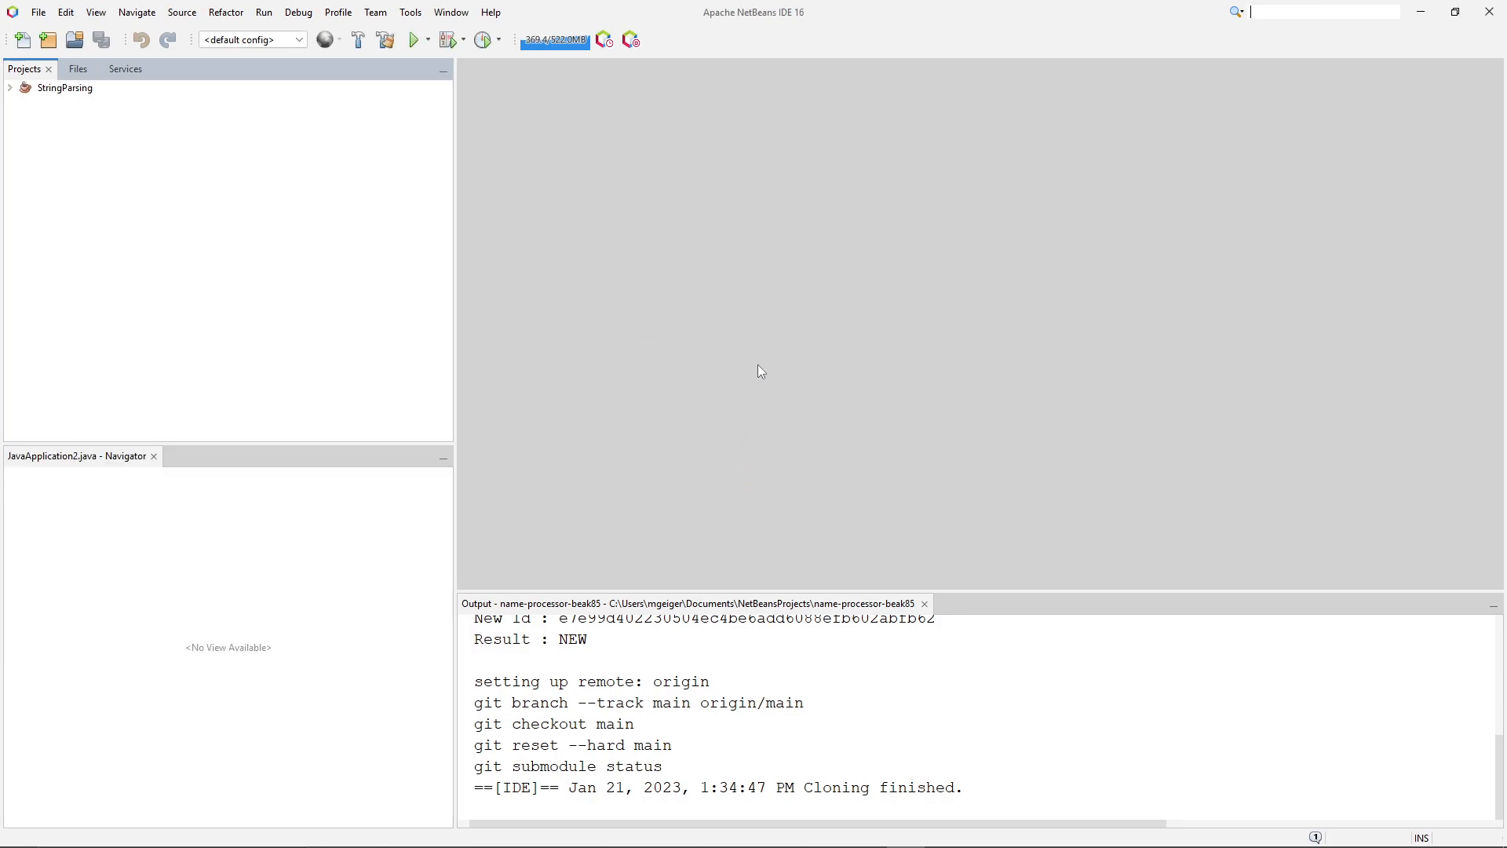
{"action": "left_click", "coordinate": [10, 88]}
{"action": "left_click", "coordinate": [23, 102]}
{"action": "left_click", "coordinate": [38, 116]}
{"action": "left_click", "coordinate": [97, 133]}
{"action": "double_click", "coordinate": [98, 132]}
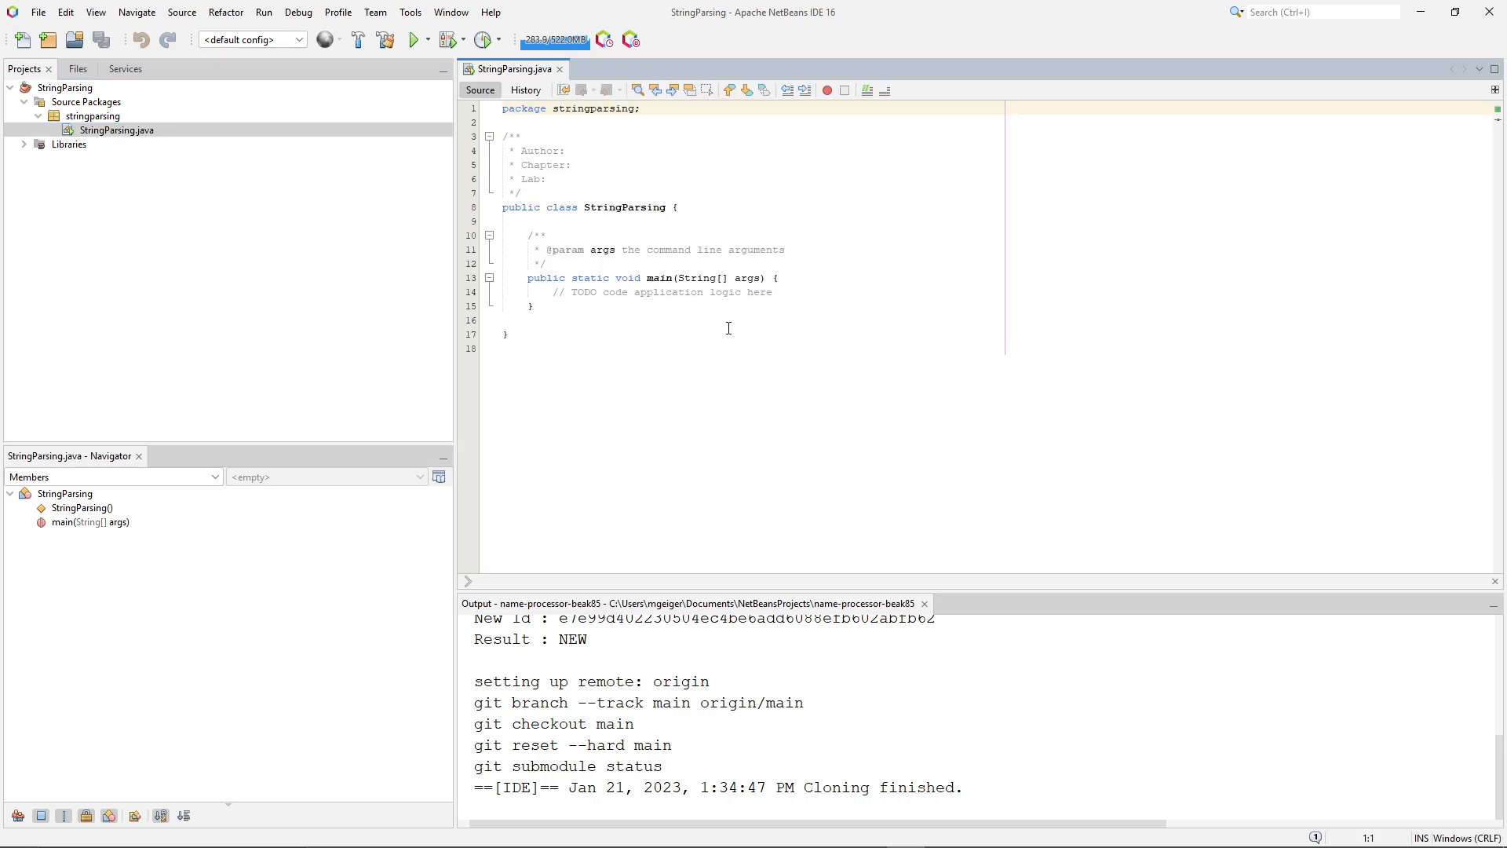
{"action": "left_click", "coordinate": [587, 152]}
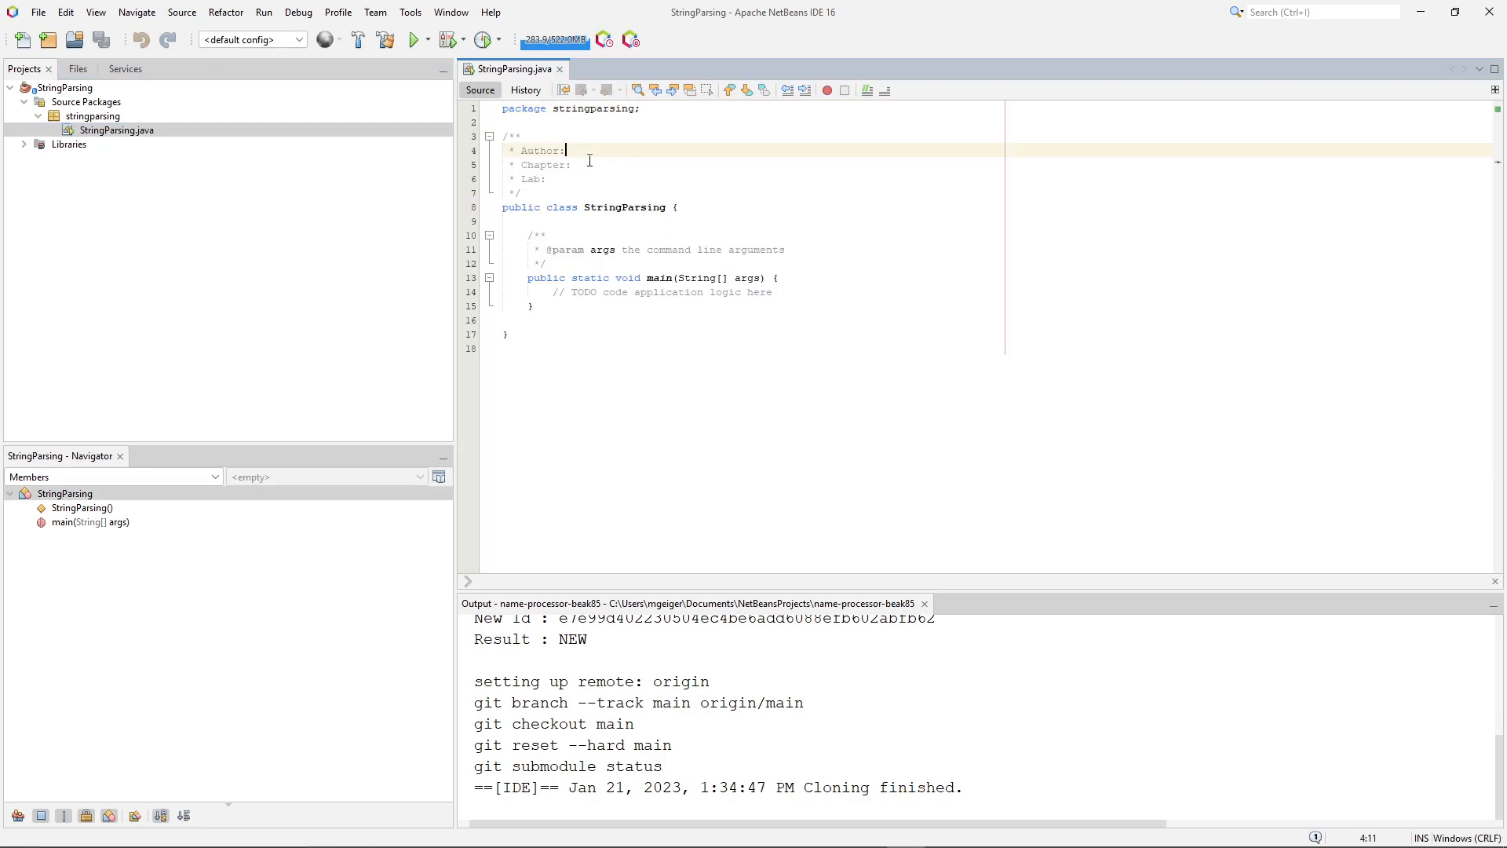
{"action": "left_click", "coordinate": [592, 164]}
{"action": "left_click", "coordinate": [586, 178]}
{"action": "left_click", "coordinate": [624, 295]}
Replace the TODO comment in the main method with System.out.println("Hello World"); and save StringParsing.java.
{"action": "left_click_drag", "start_coordinate": [553, 291], "coordinate": [803, 291]}
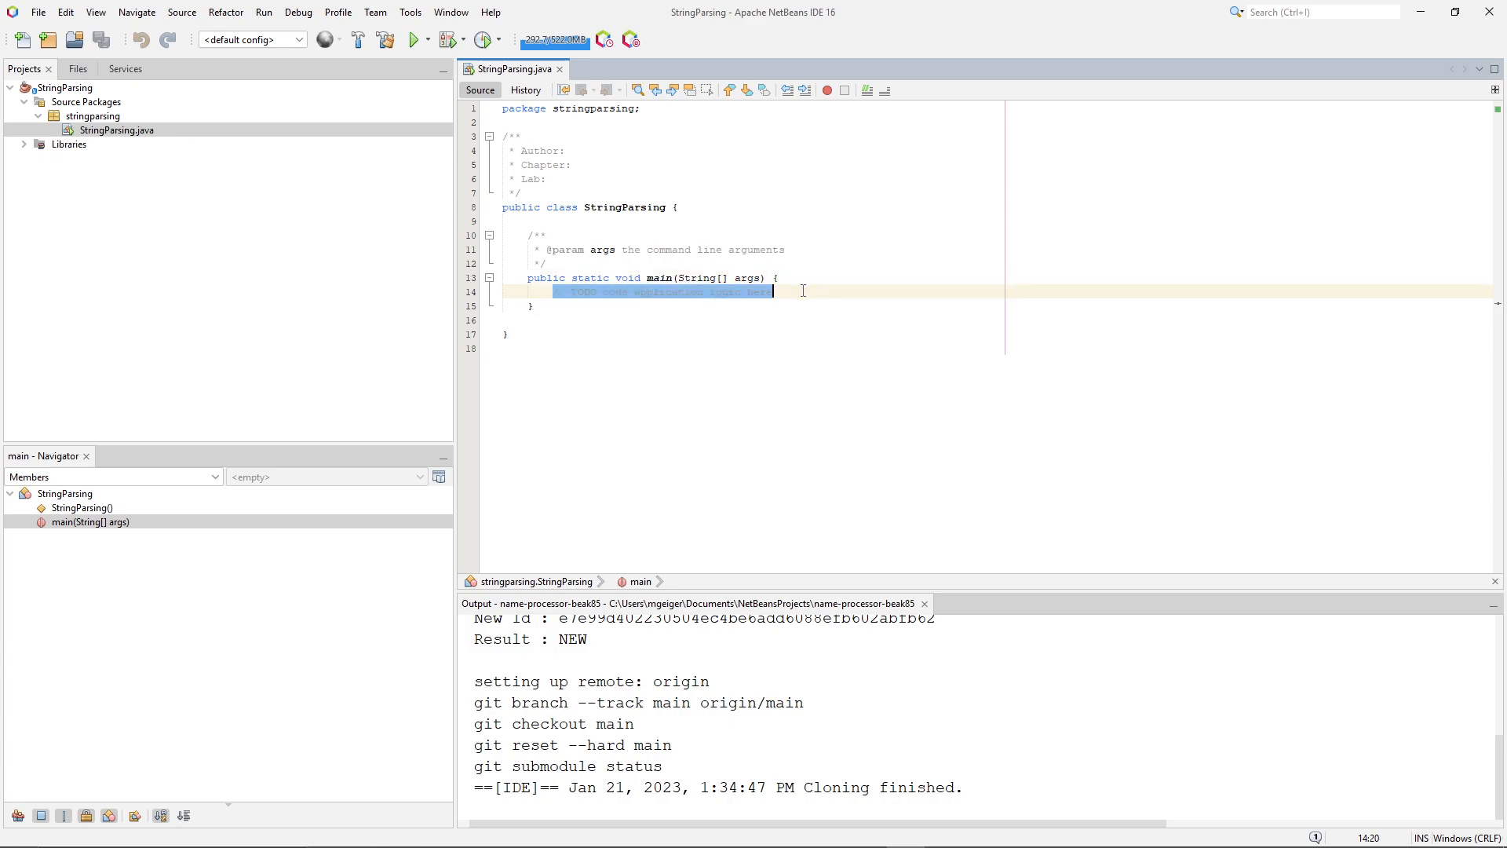
{"action": "type", "text": "sout"}
{"action": "key", "text": "Tab"}
{"action": "type", "text": "Hello Worl"}
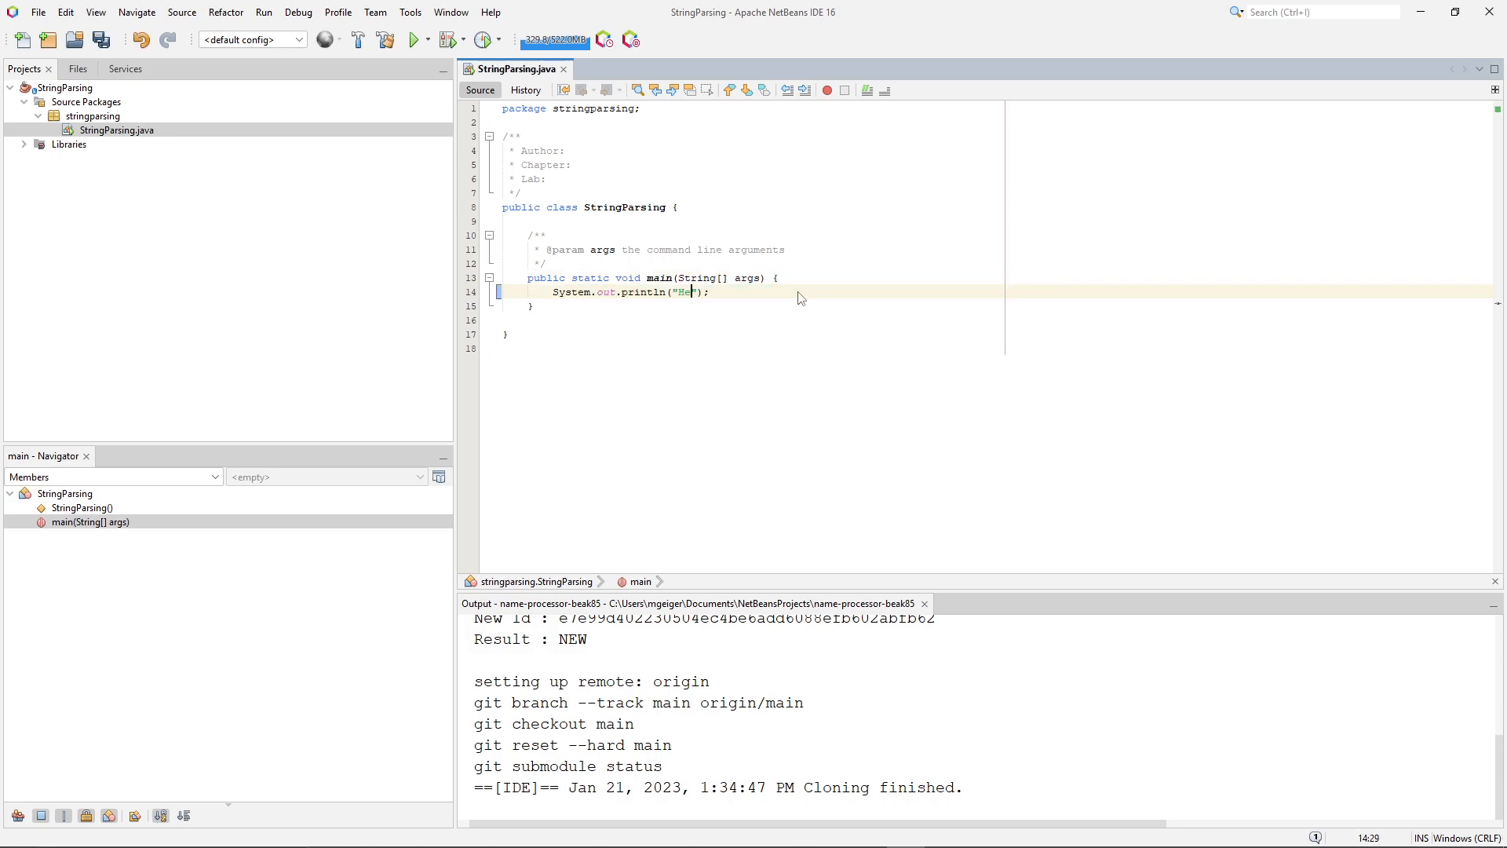
{"action": "type", "text": "d"}
{"action": "left_click", "coordinate": [854, 320]}
{"action": "key", "text": "ctrl+s"}
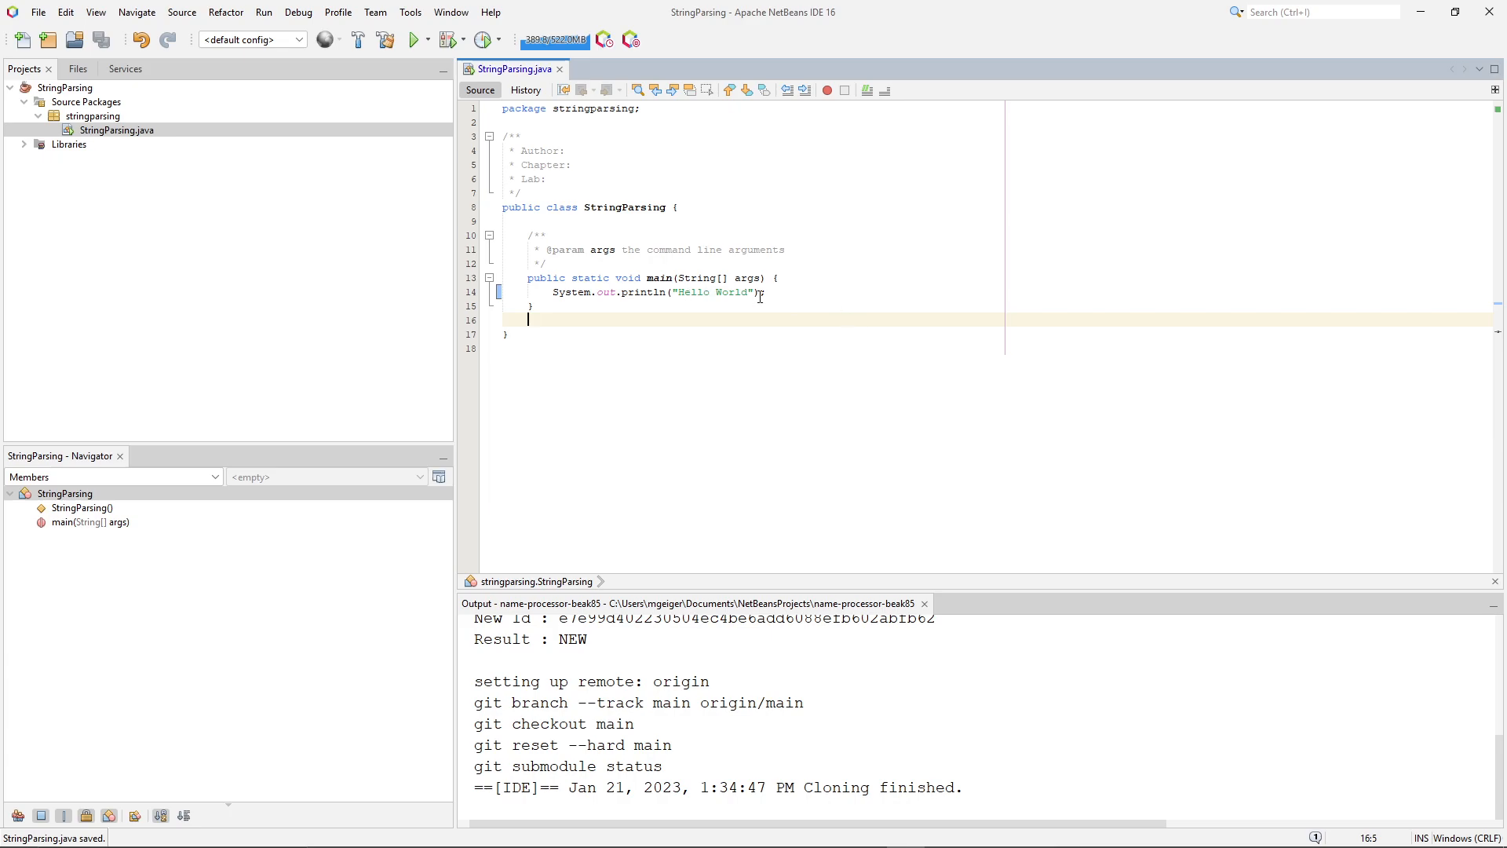
Add the modified StringParsing.java to the Git index.
{"action": "left_click", "coordinate": [388, 14]}
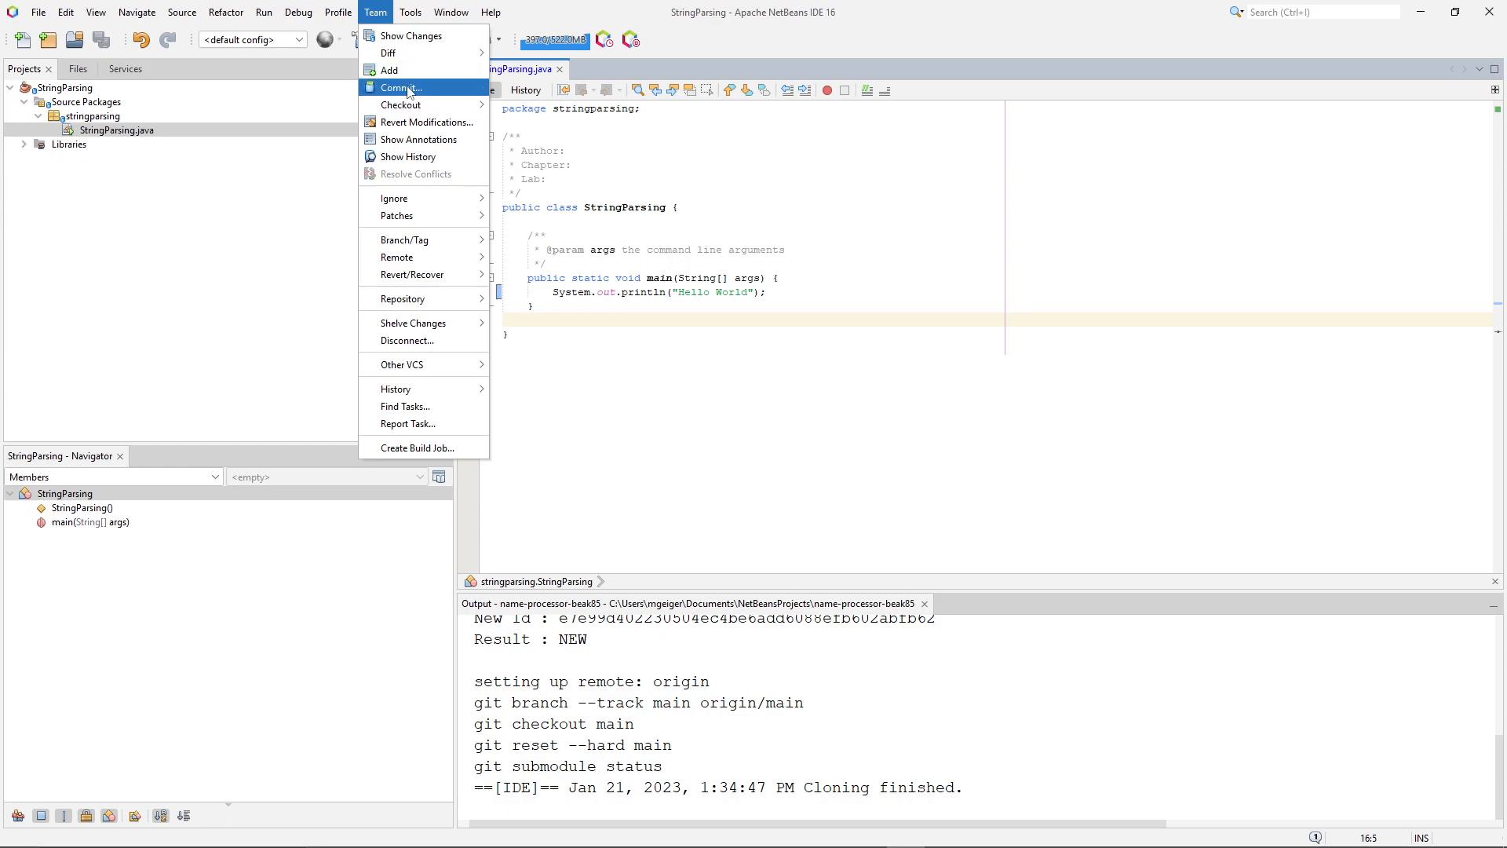
{"action": "mouse_move", "coordinate": [418, 264]}
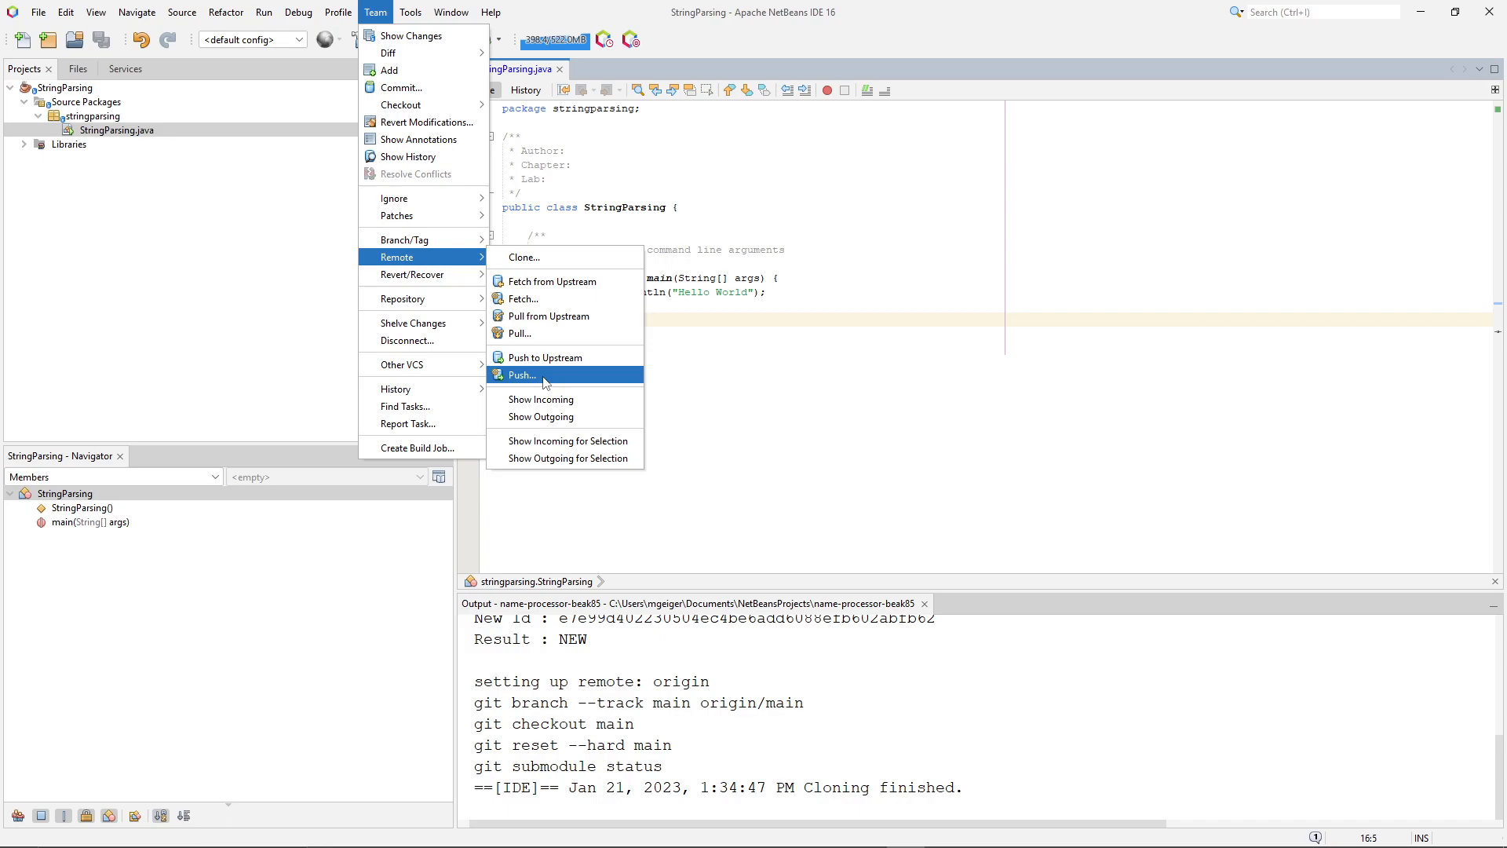
{"action": "left_click", "coordinate": [390, 72]}
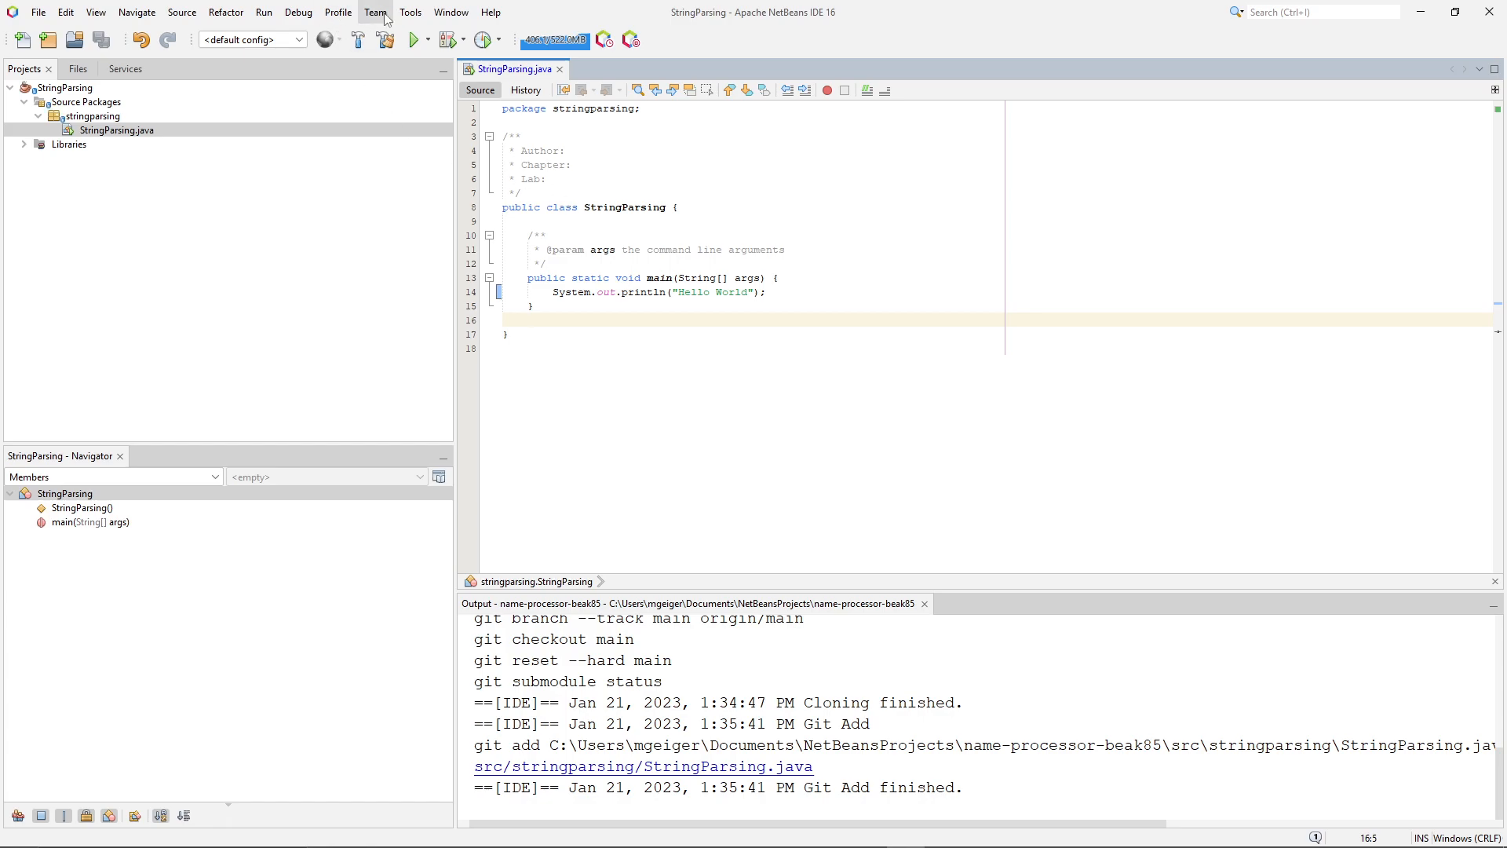
Commit StringParsing.java with the message "Hello World".
{"action": "left_click", "coordinate": [414, 14]}
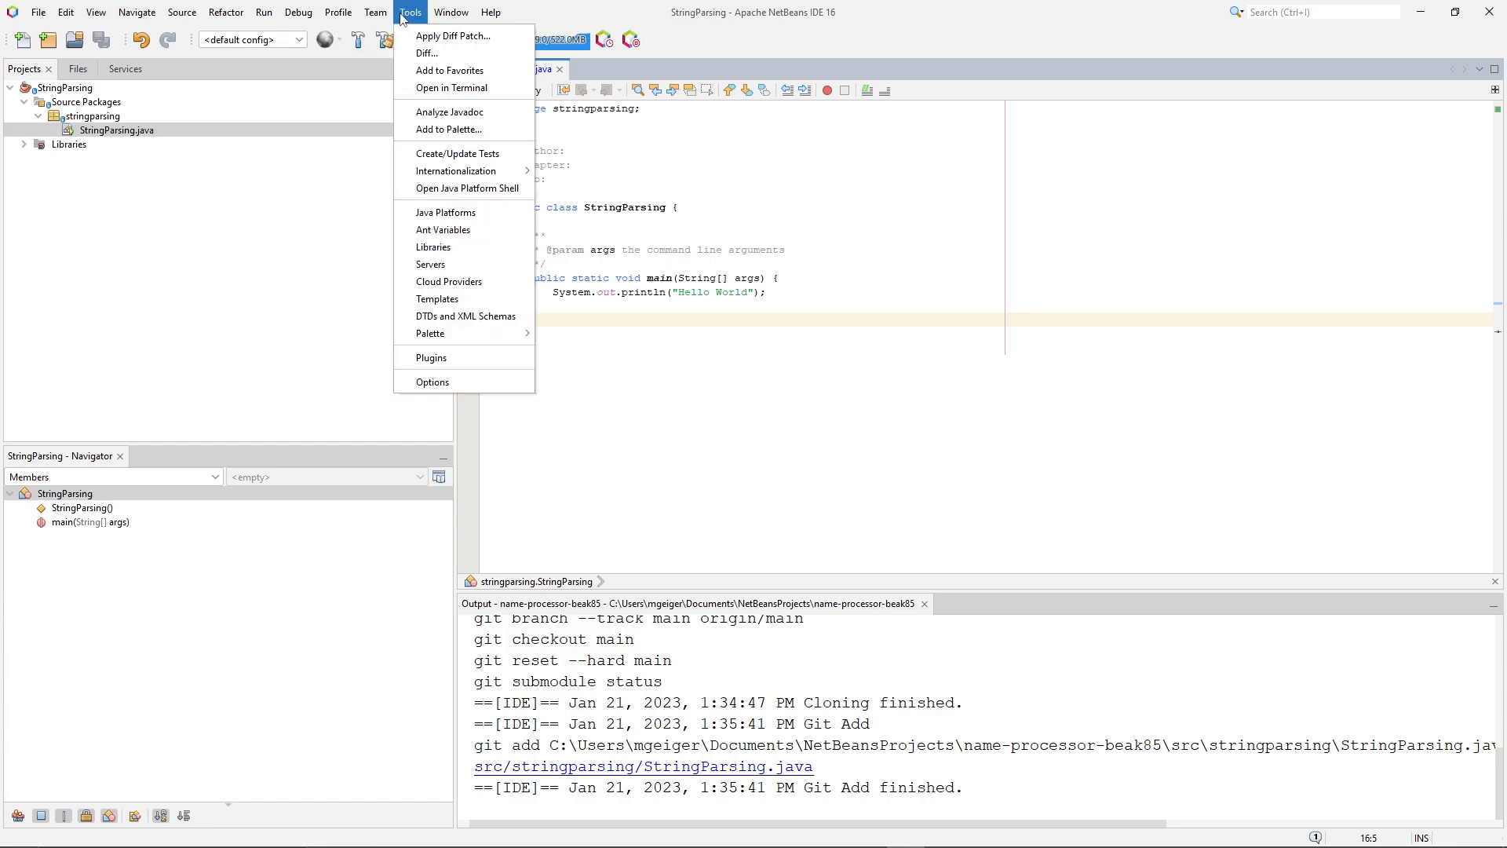
{"action": "mouse_move", "coordinate": [384, 17]}
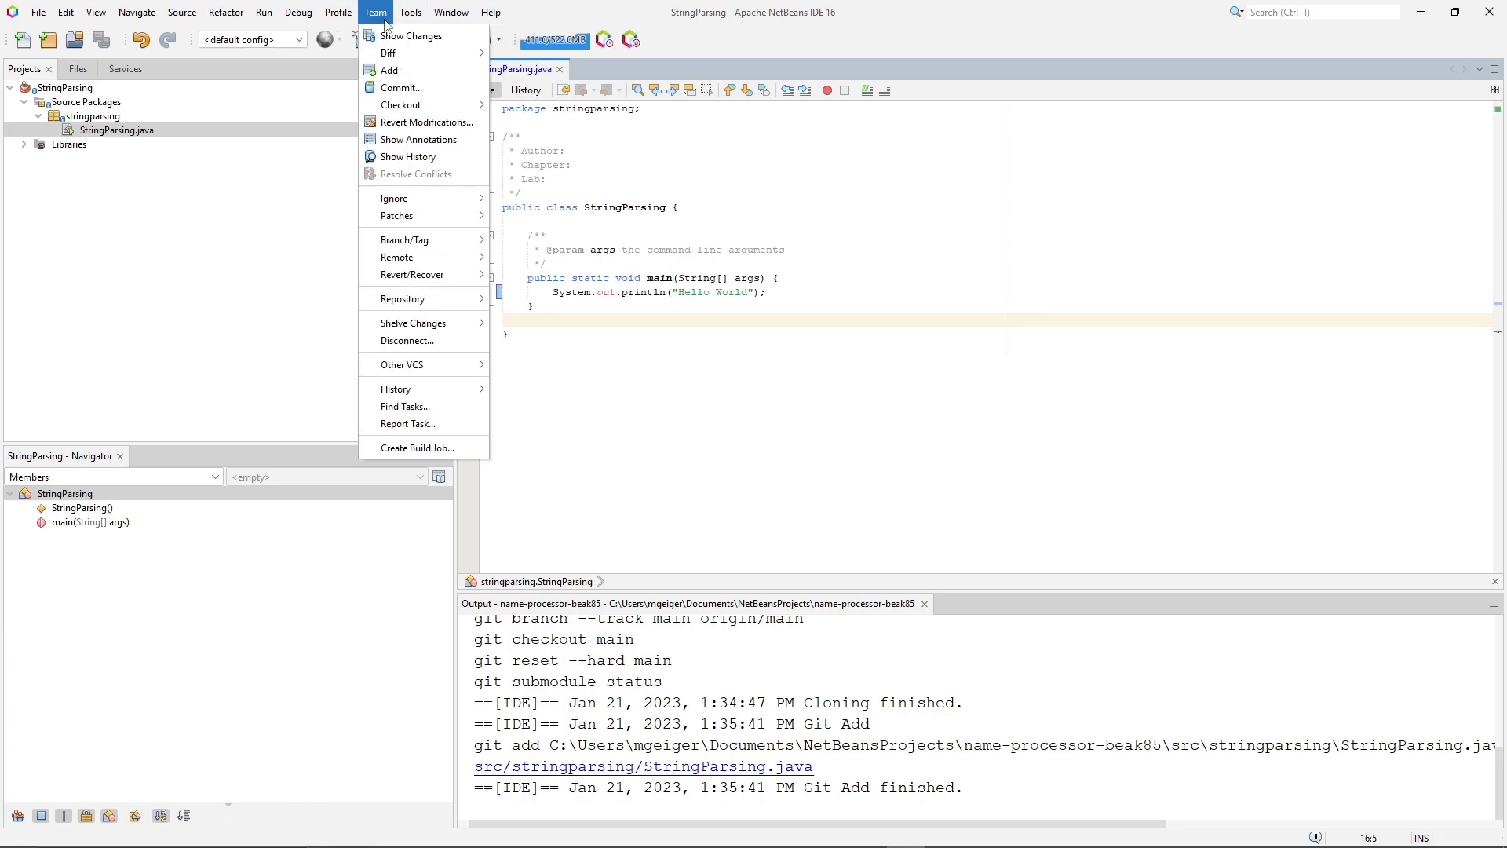
{"action": "left_click", "coordinate": [401, 88]}
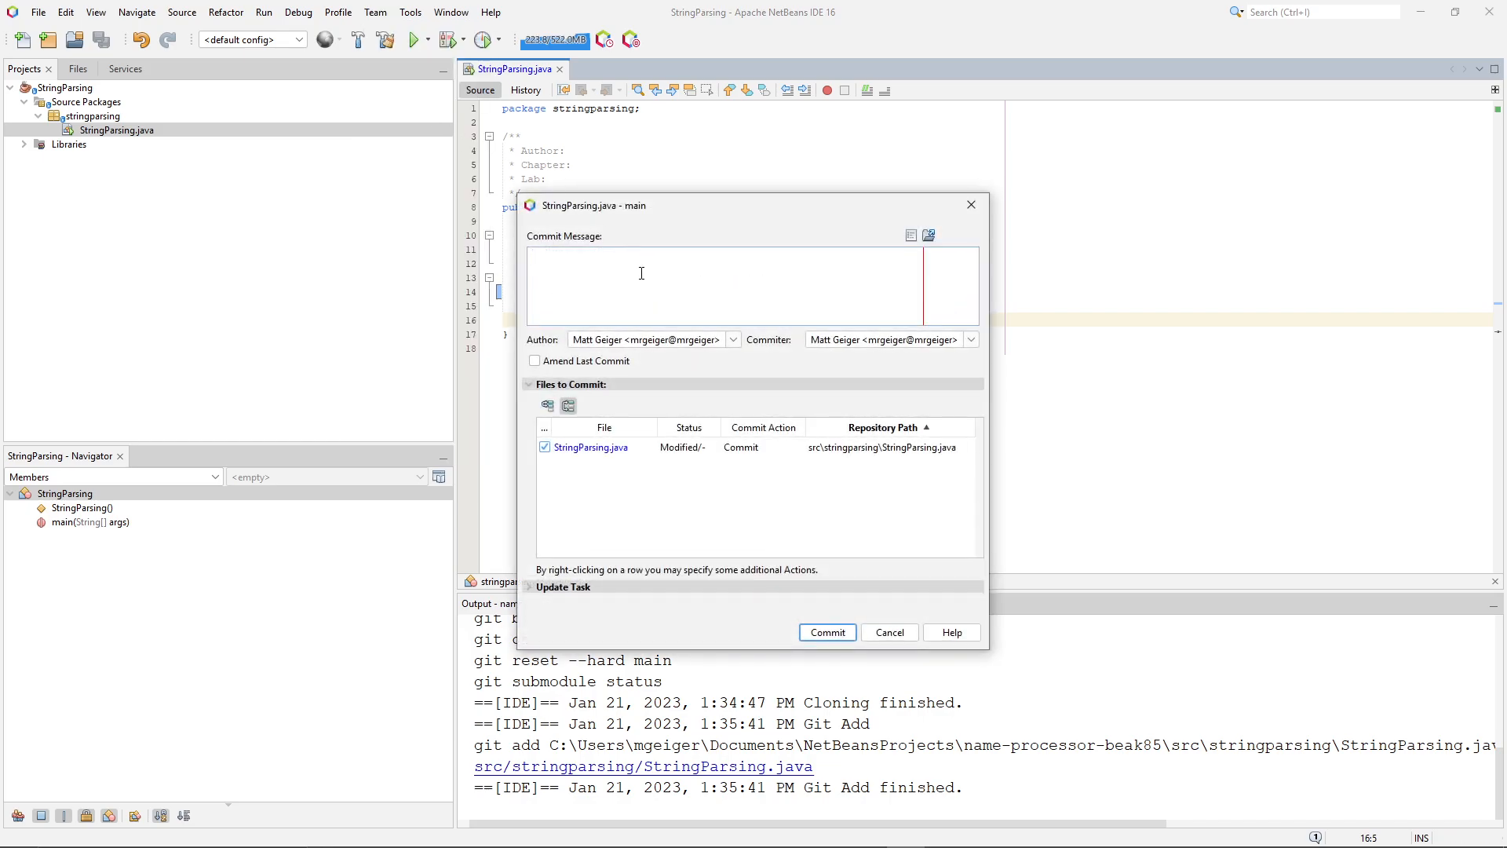
{"action": "type", "text": "Hello World"}
{"action": "left_click", "coordinate": [849, 633]}
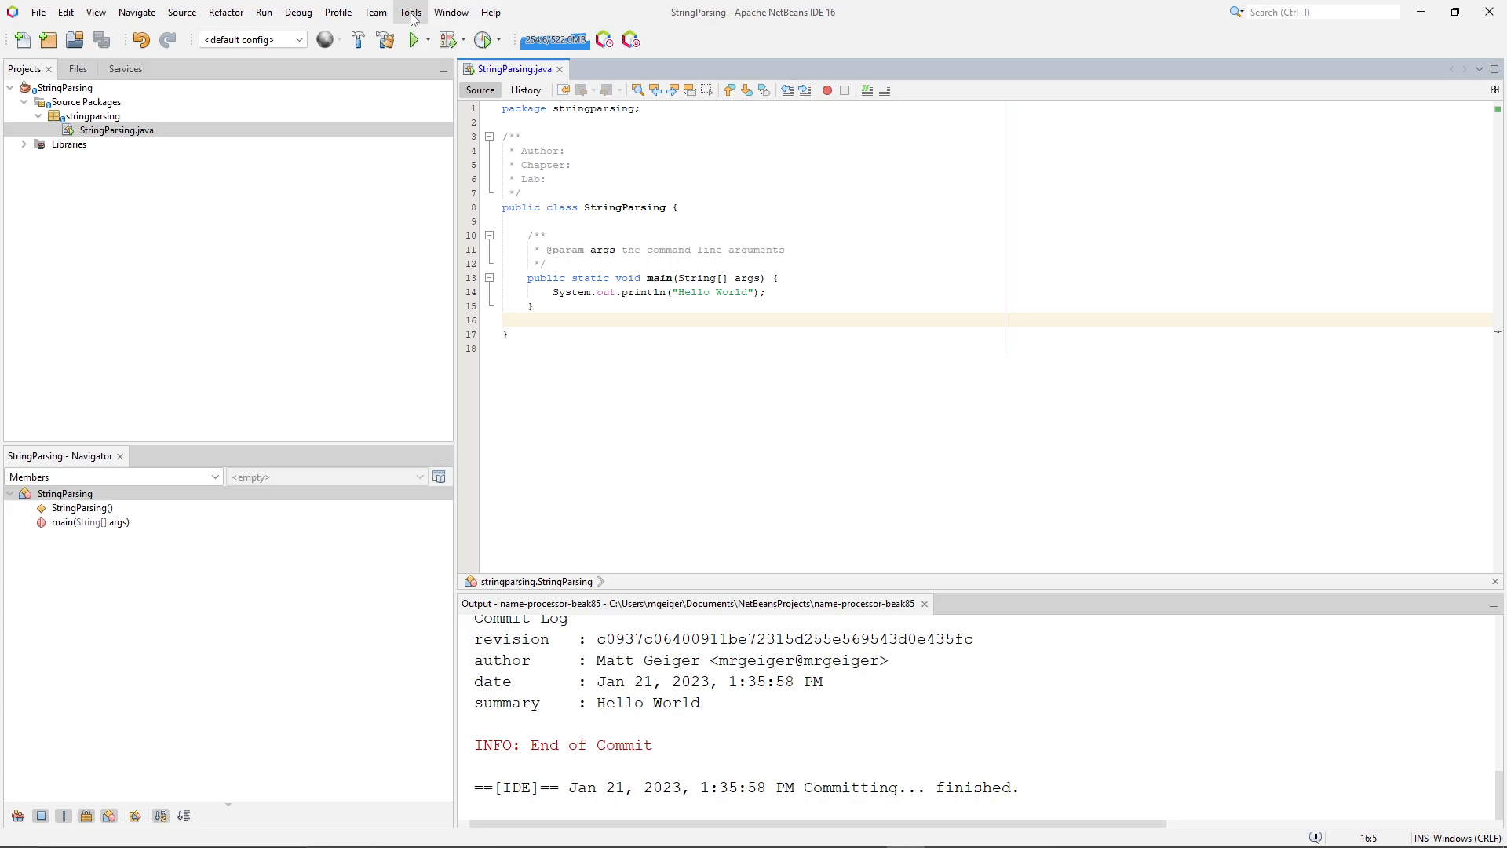
Push the committed Hello World change from the local main branch to main on the configured origin remote.
{"action": "left_click", "coordinate": [373, 13]}
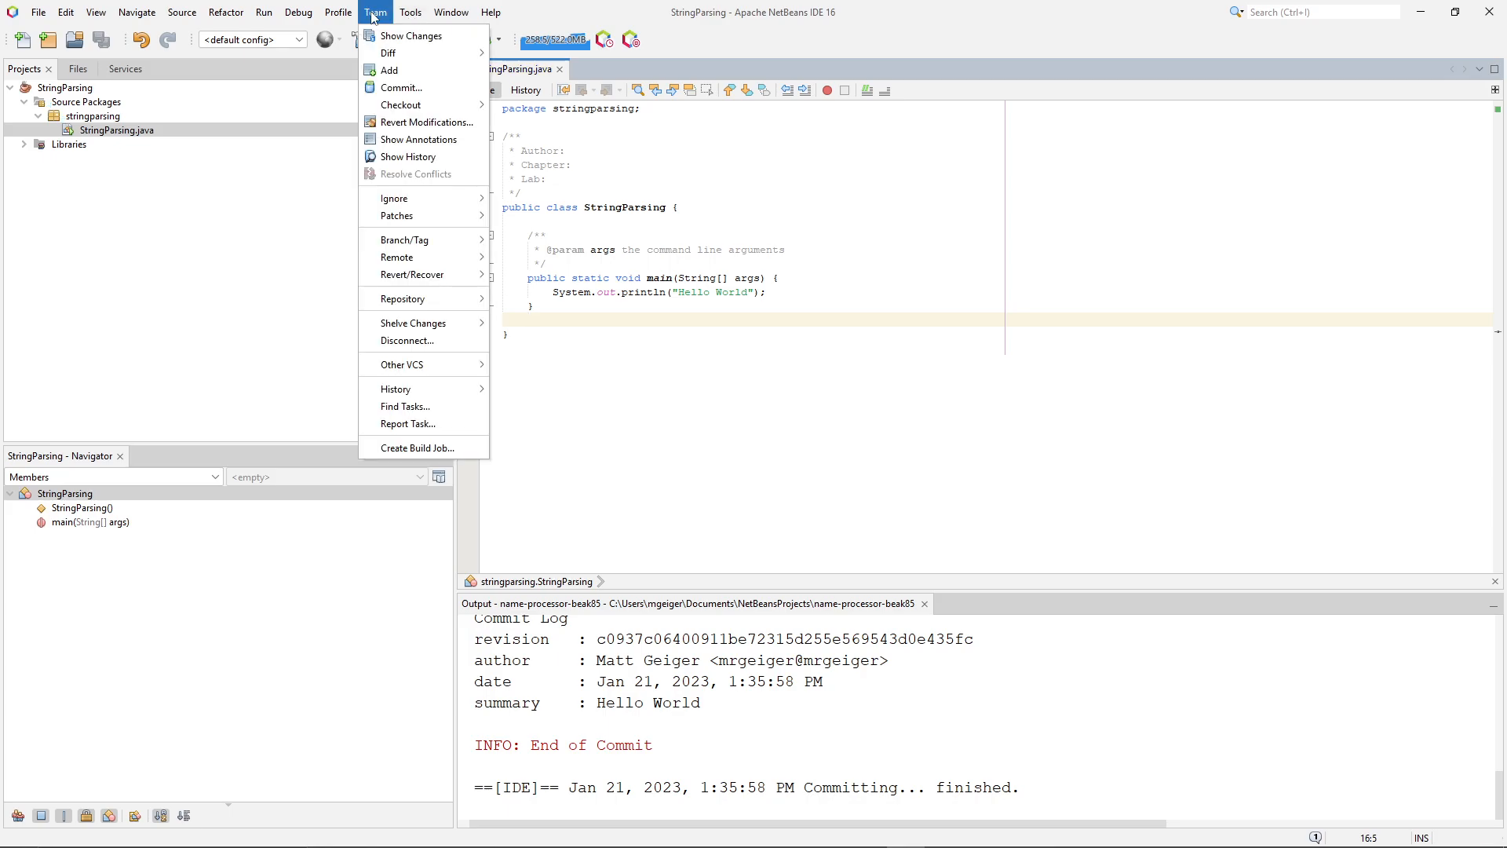
{"action": "mouse_move", "coordinate": [471, 263]}
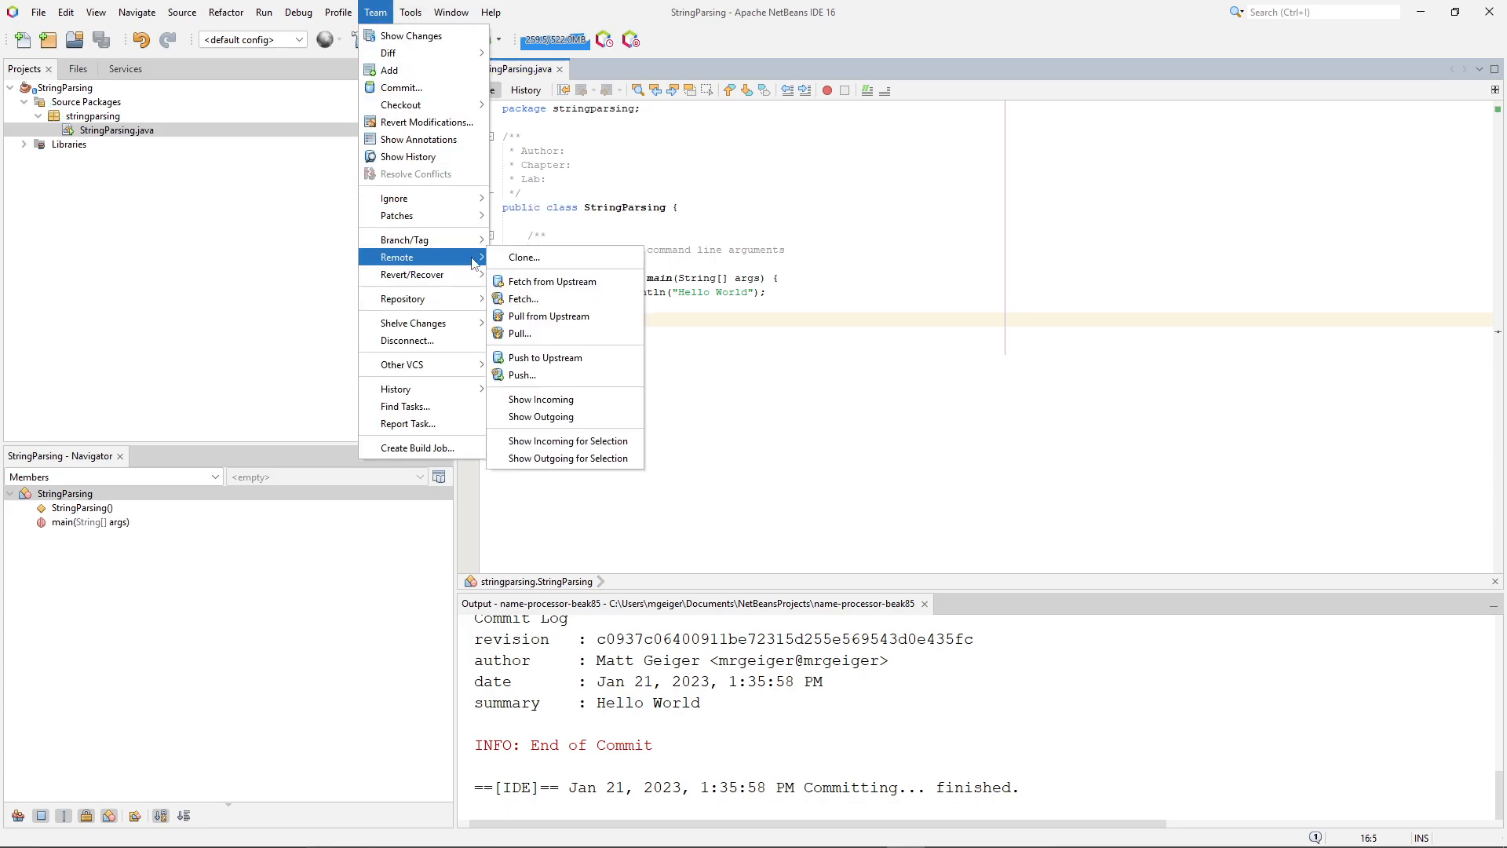
{"action": "left_click", "coordinate": [538, 375]}
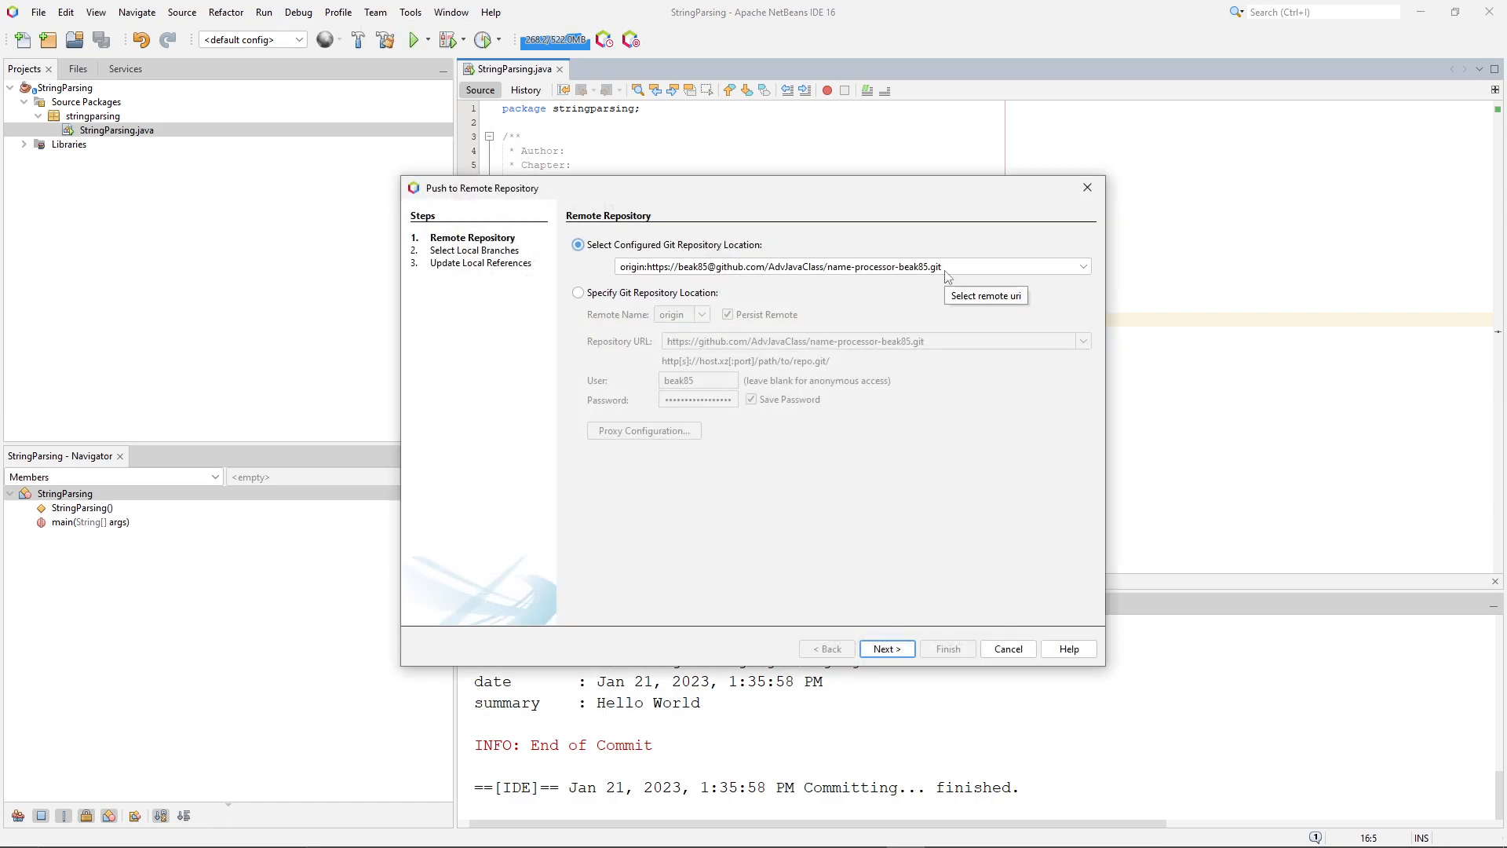
{"action": "left_click", "coordinate": [906, 649]}
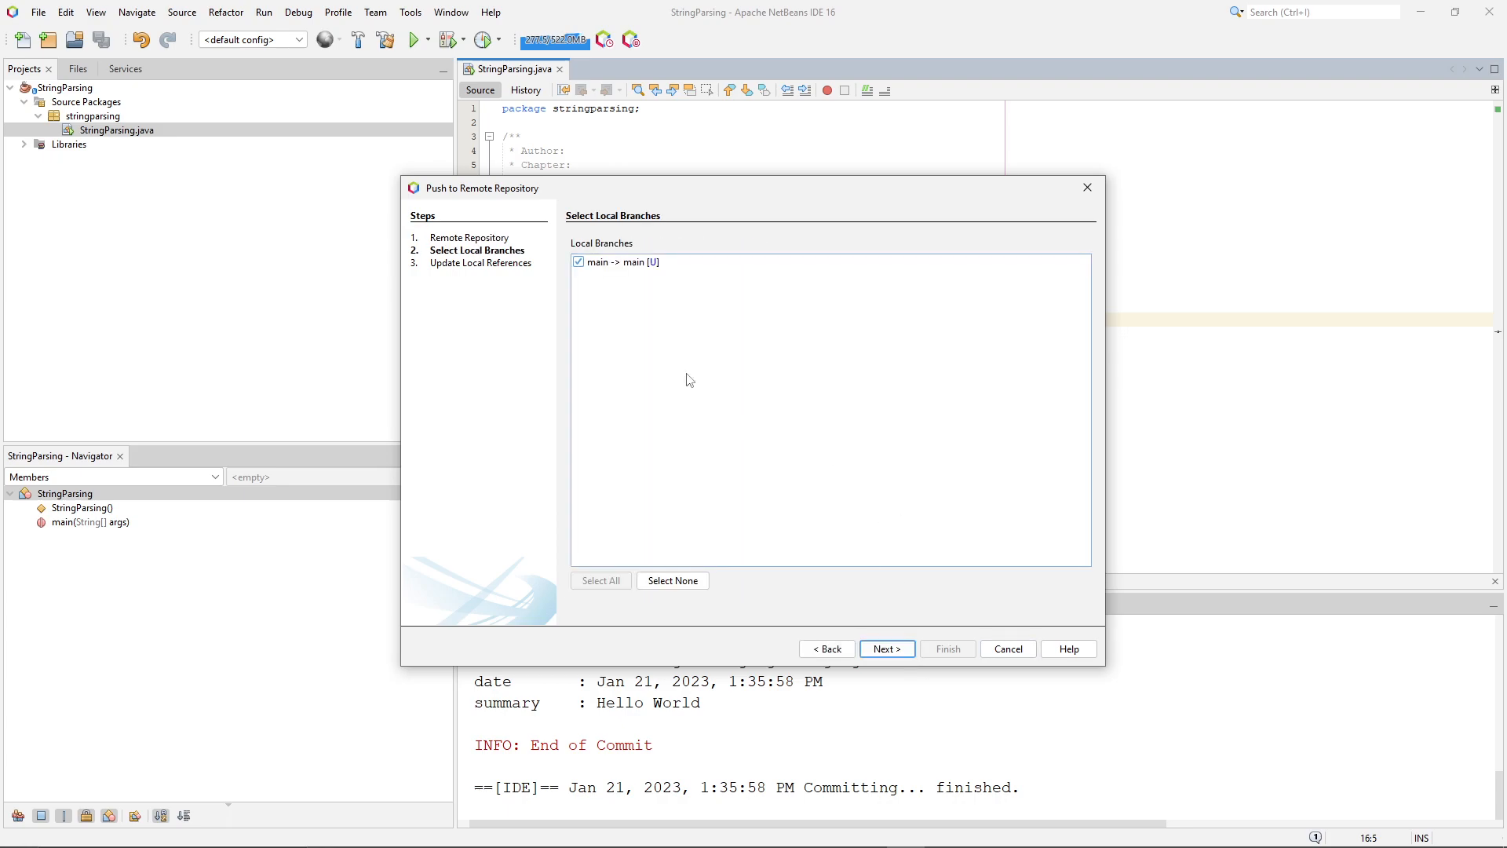
{"action": "left_click", "coordinate": [896, 644]}
{"action": "left_click", "coordinate": [948, 648]}
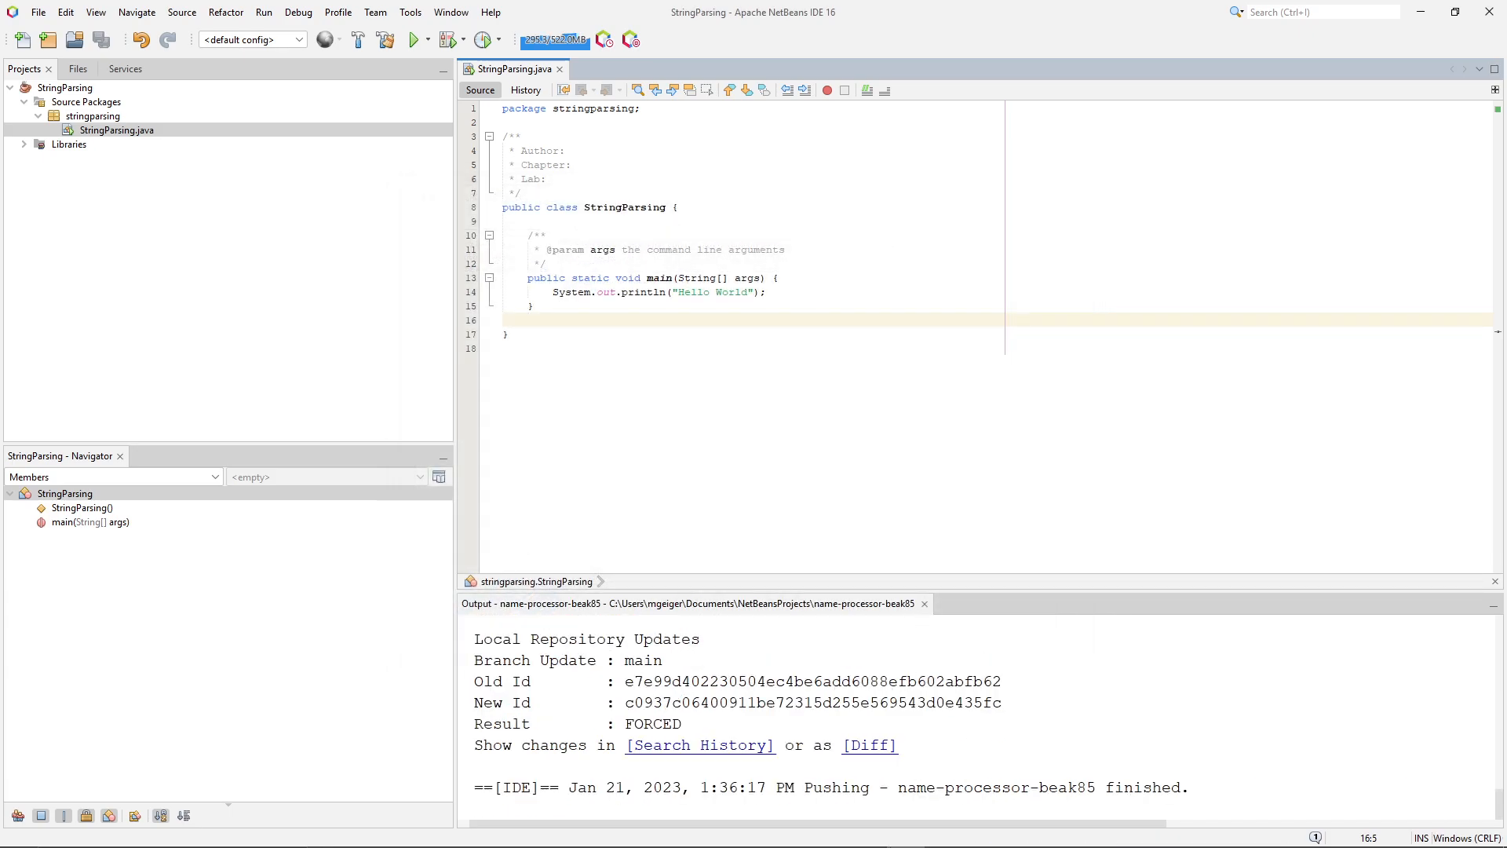
Switch to Chrome, reload the name-processor repository page on GitHub, and check the println line of StringParsing.java in src/stringparsing.
{"action": "left_click", "coordinate": [950, 826]}
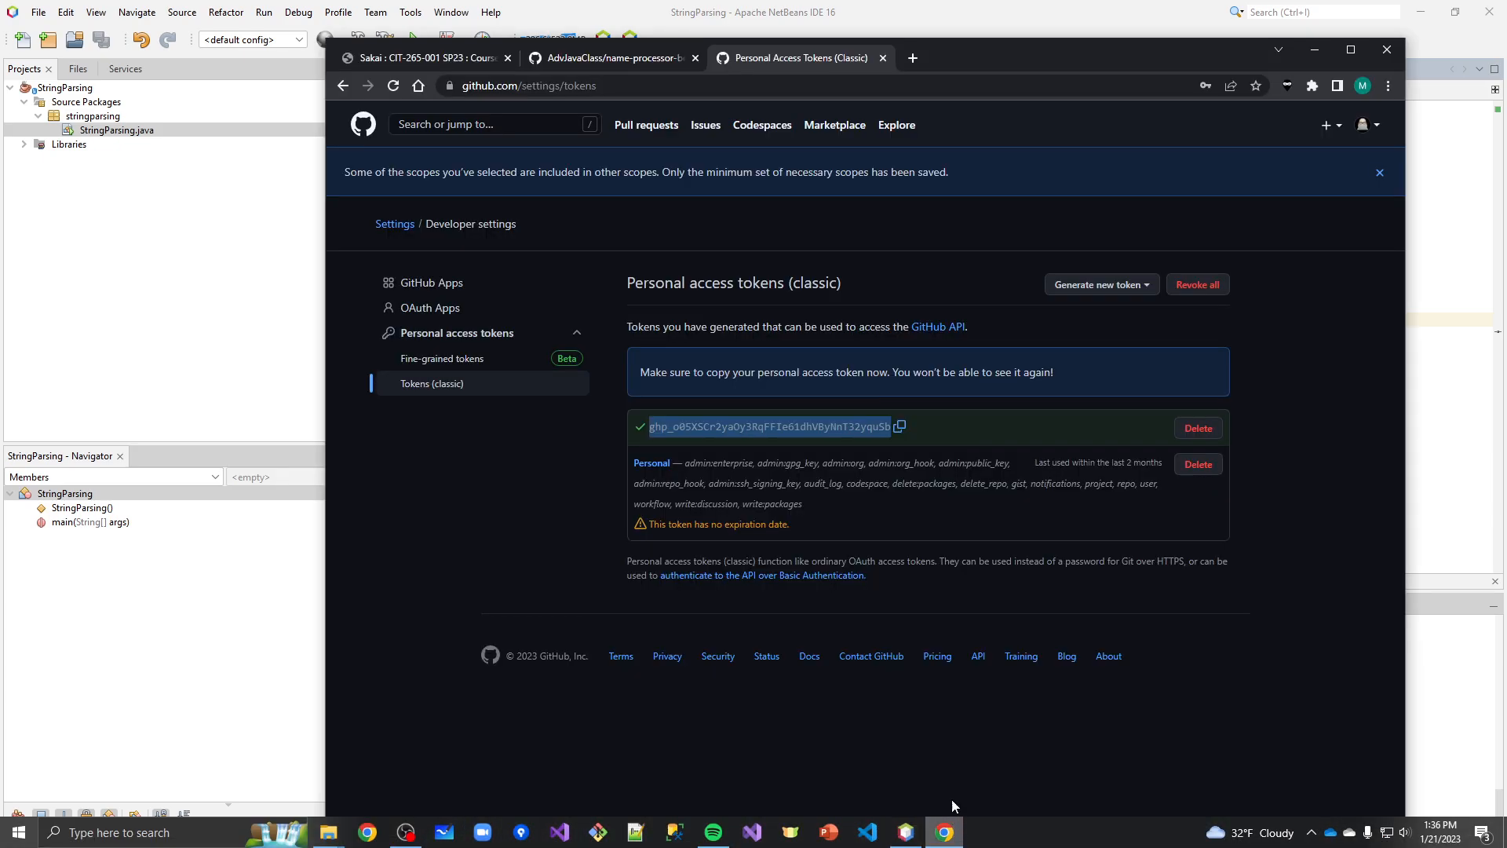
{"action": "left_click", "coordinate": [634, 59]}
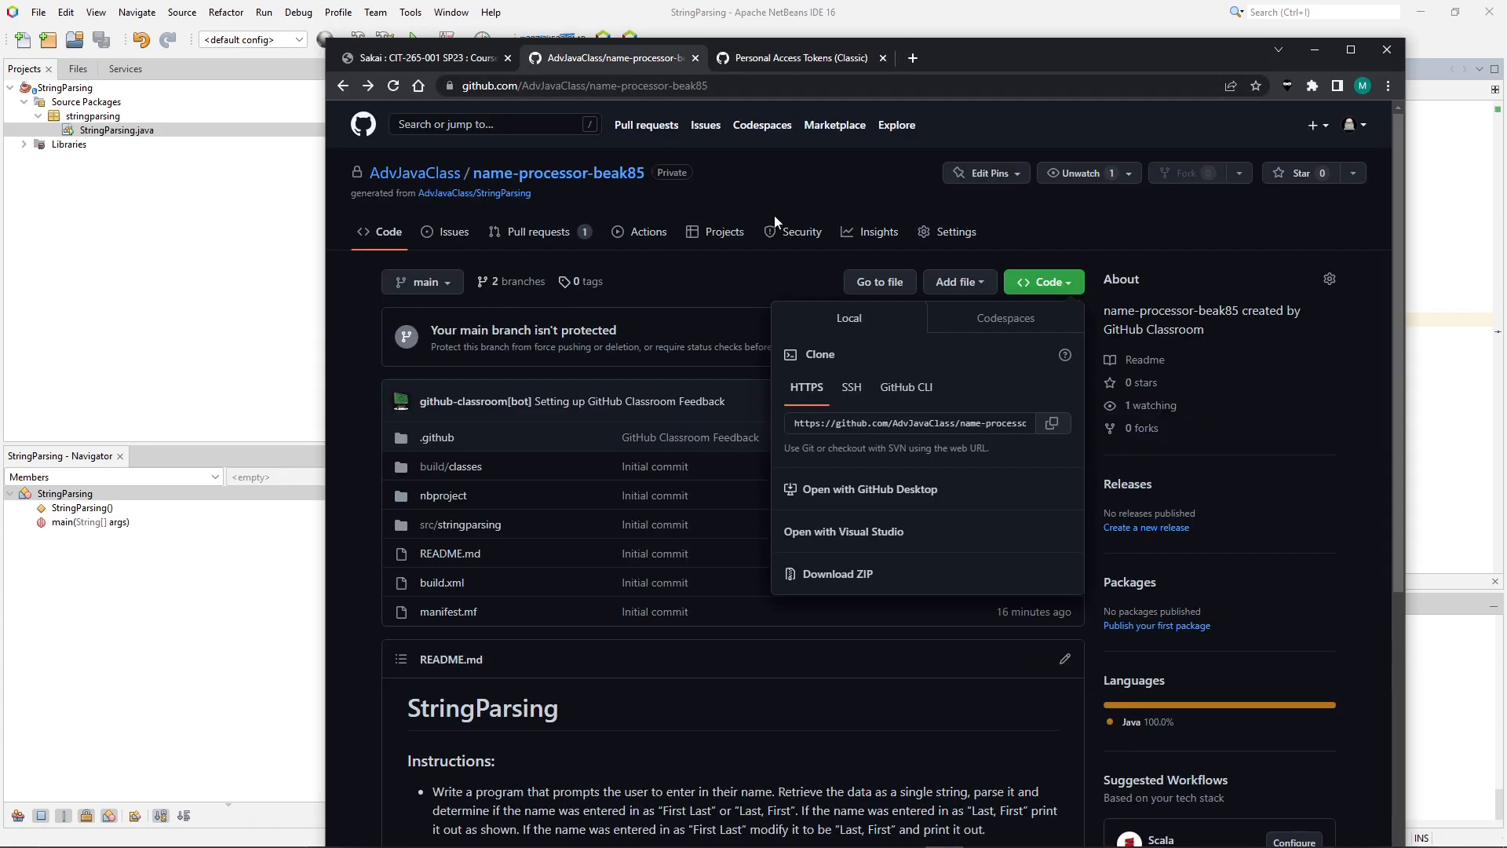
{"action": "left_click", "coordinate": [735, 171]}
{"action": "left_click", "coordinate": [394, 86]}
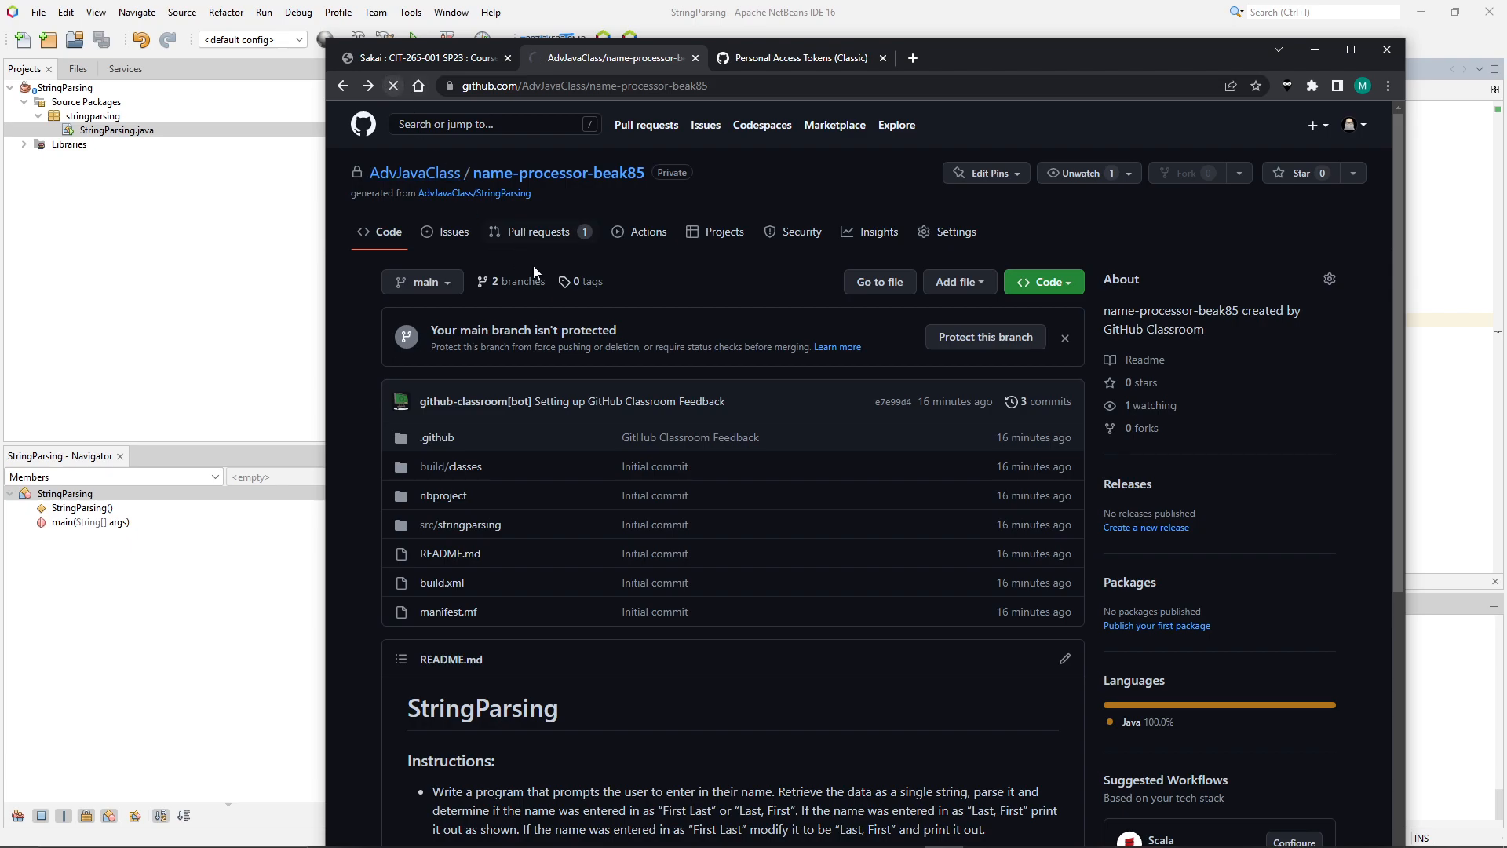
{"action": "scroll", "coordinate": [605, 333], "scroll_direction": "down", "scroll_amount": 1}
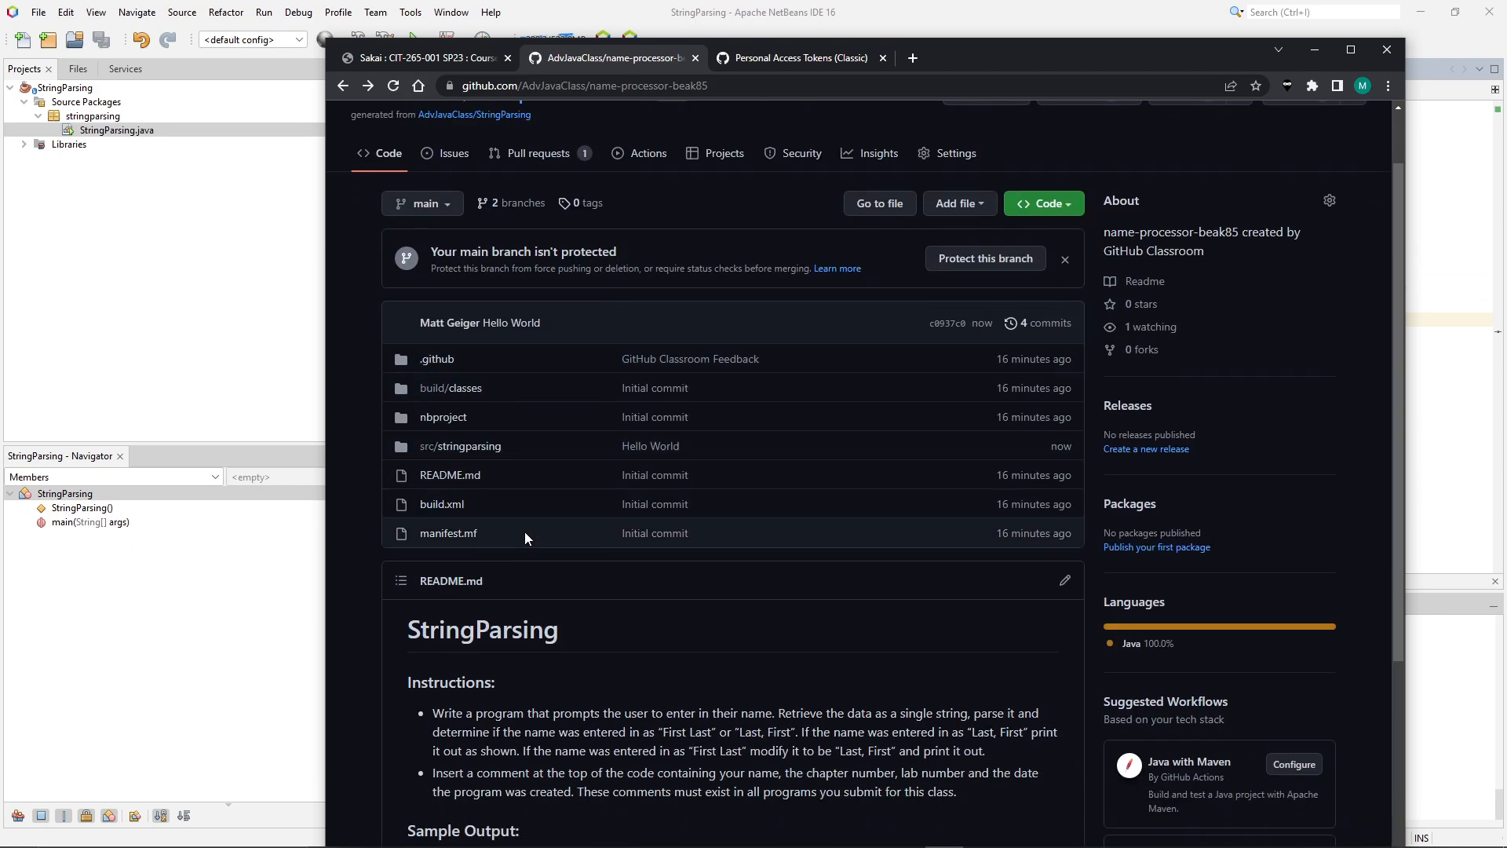
{"action": "left_click", "coordinate": [455, 447]}
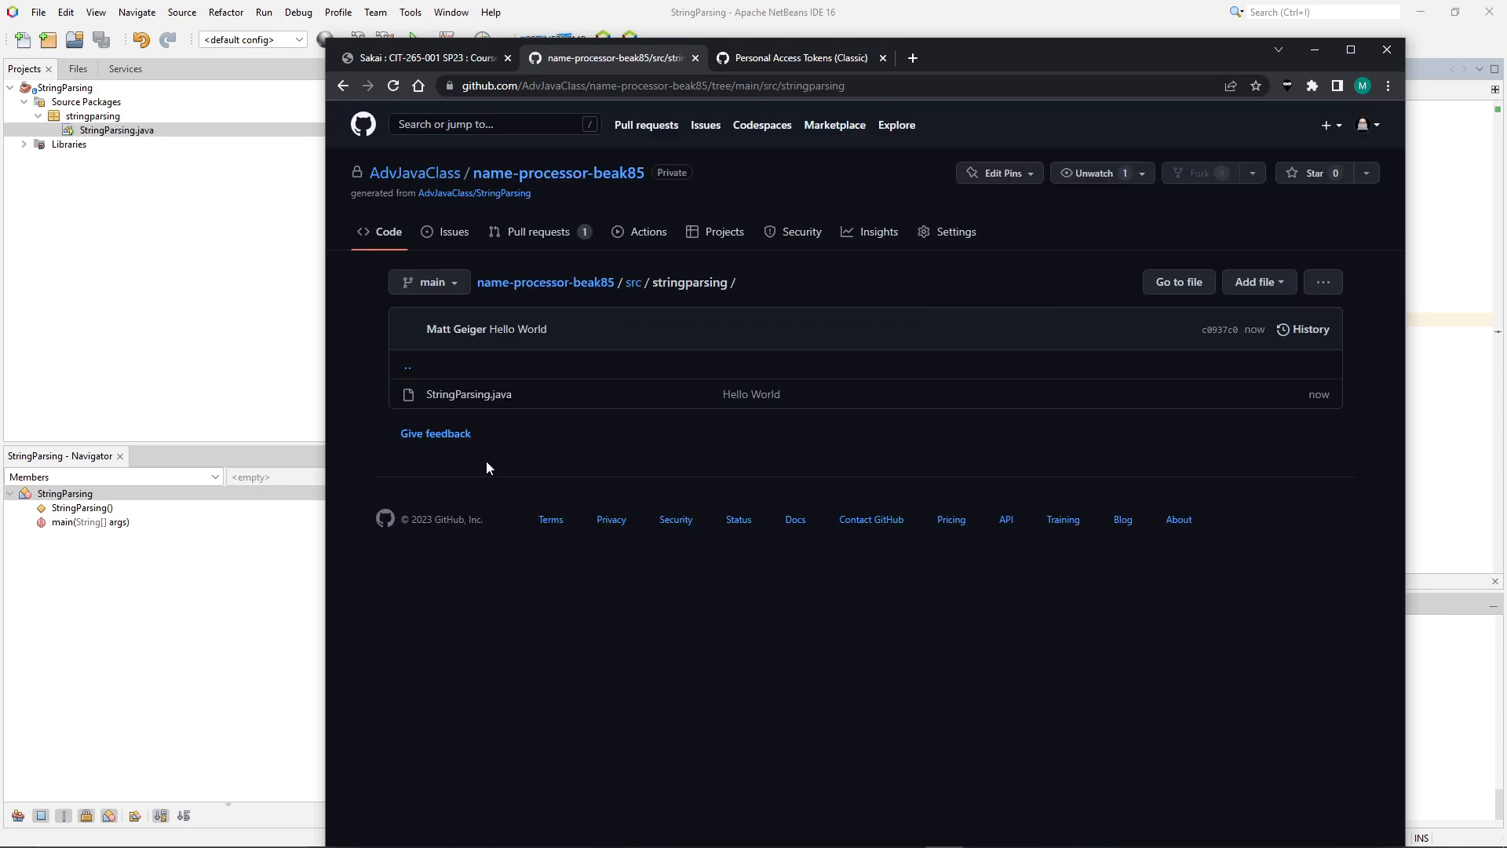
{"action": "left_click", "coordinate": [463, 397]}
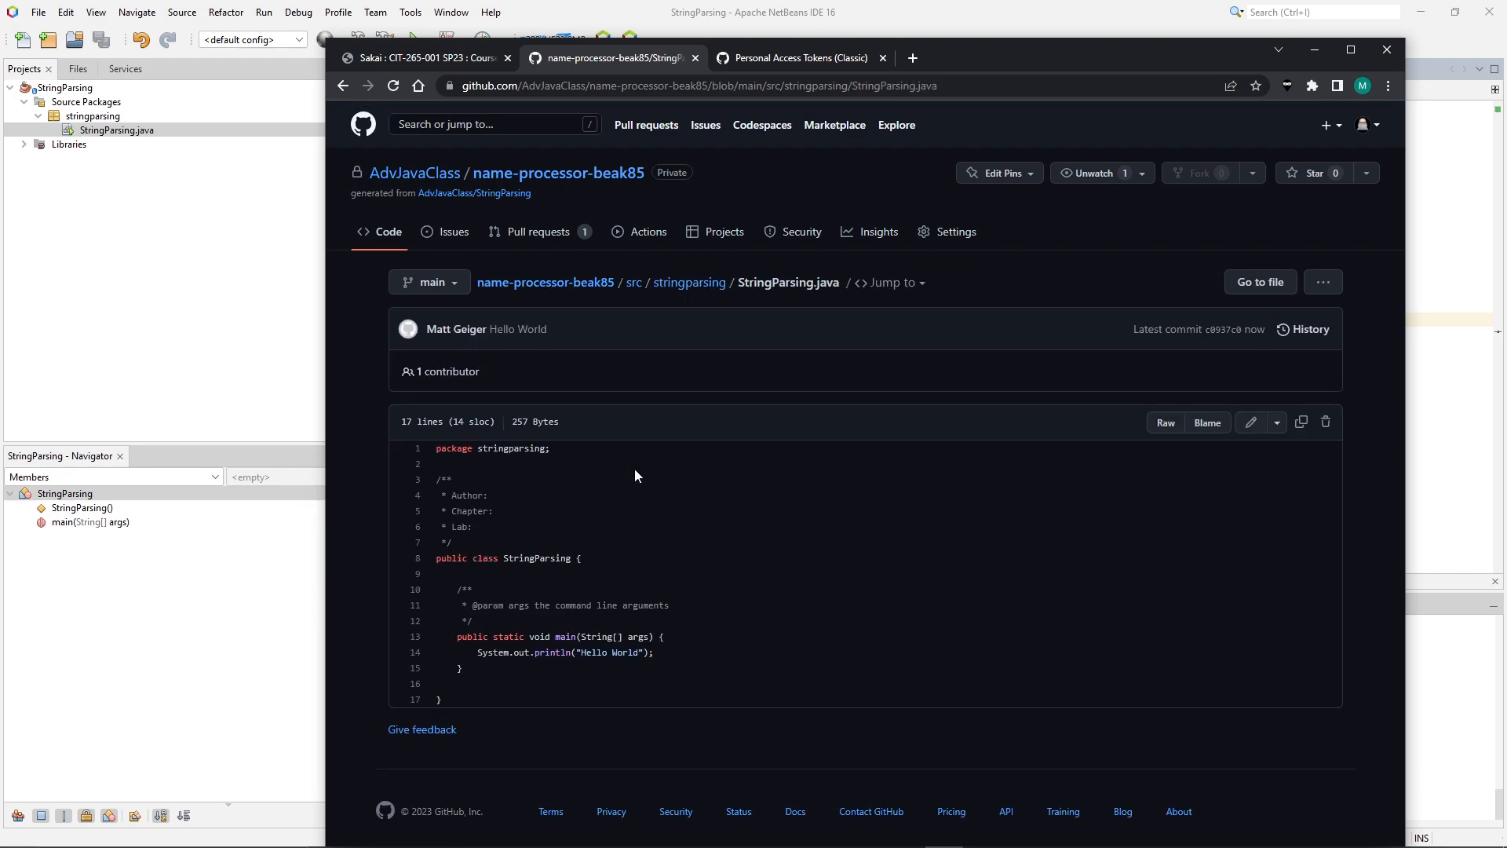
{"action": "left_click_drag", "start_coordinate": [671, 656], "coordinate": [440, 653]}
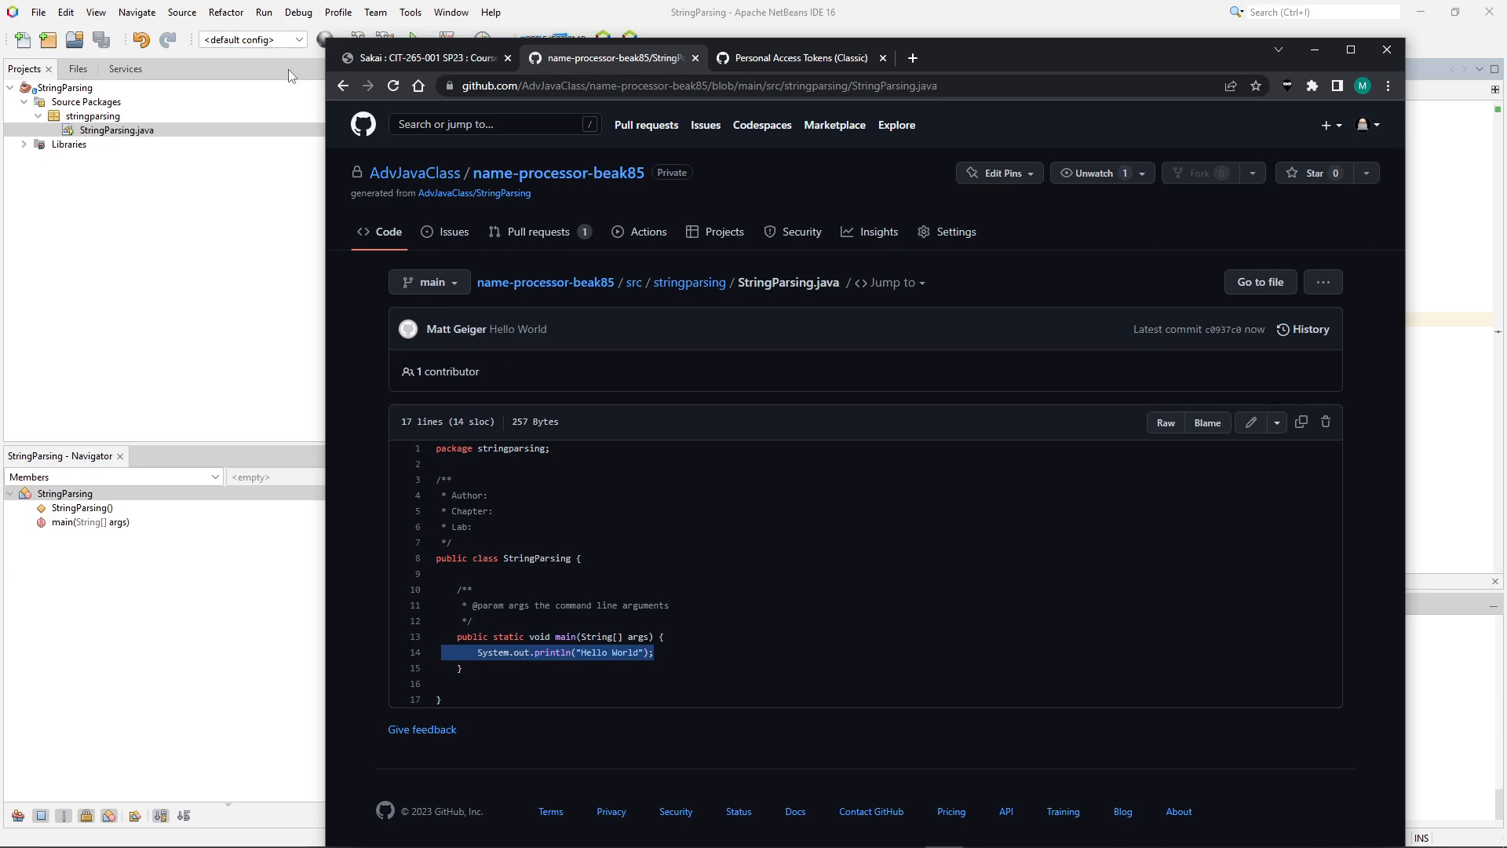
{"action": "left_click", "coordinate": [389, 19]}
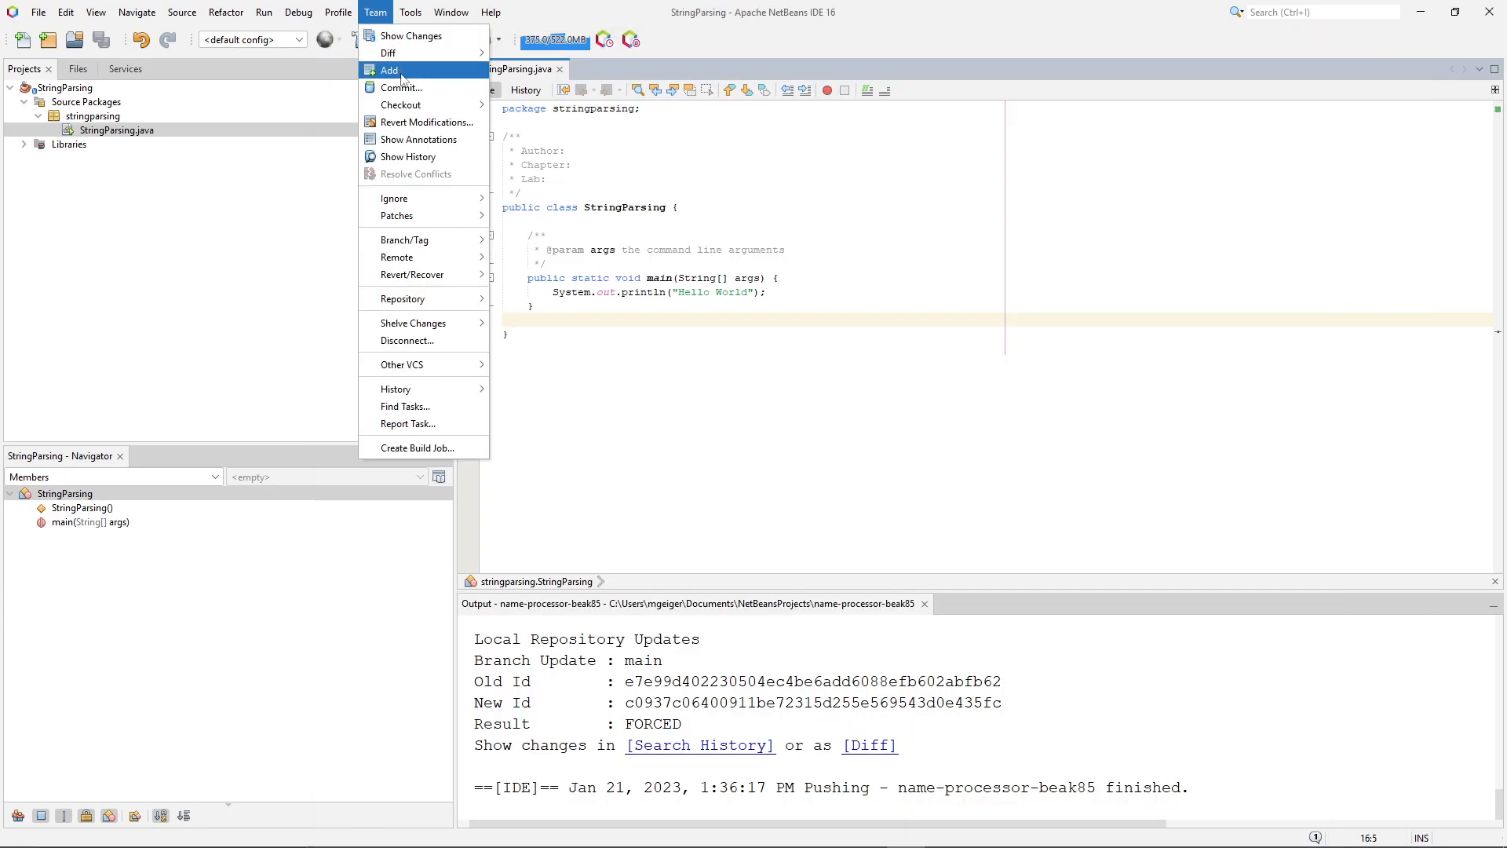
{"action": "mouse_move", "coordinate": [407, 263]}
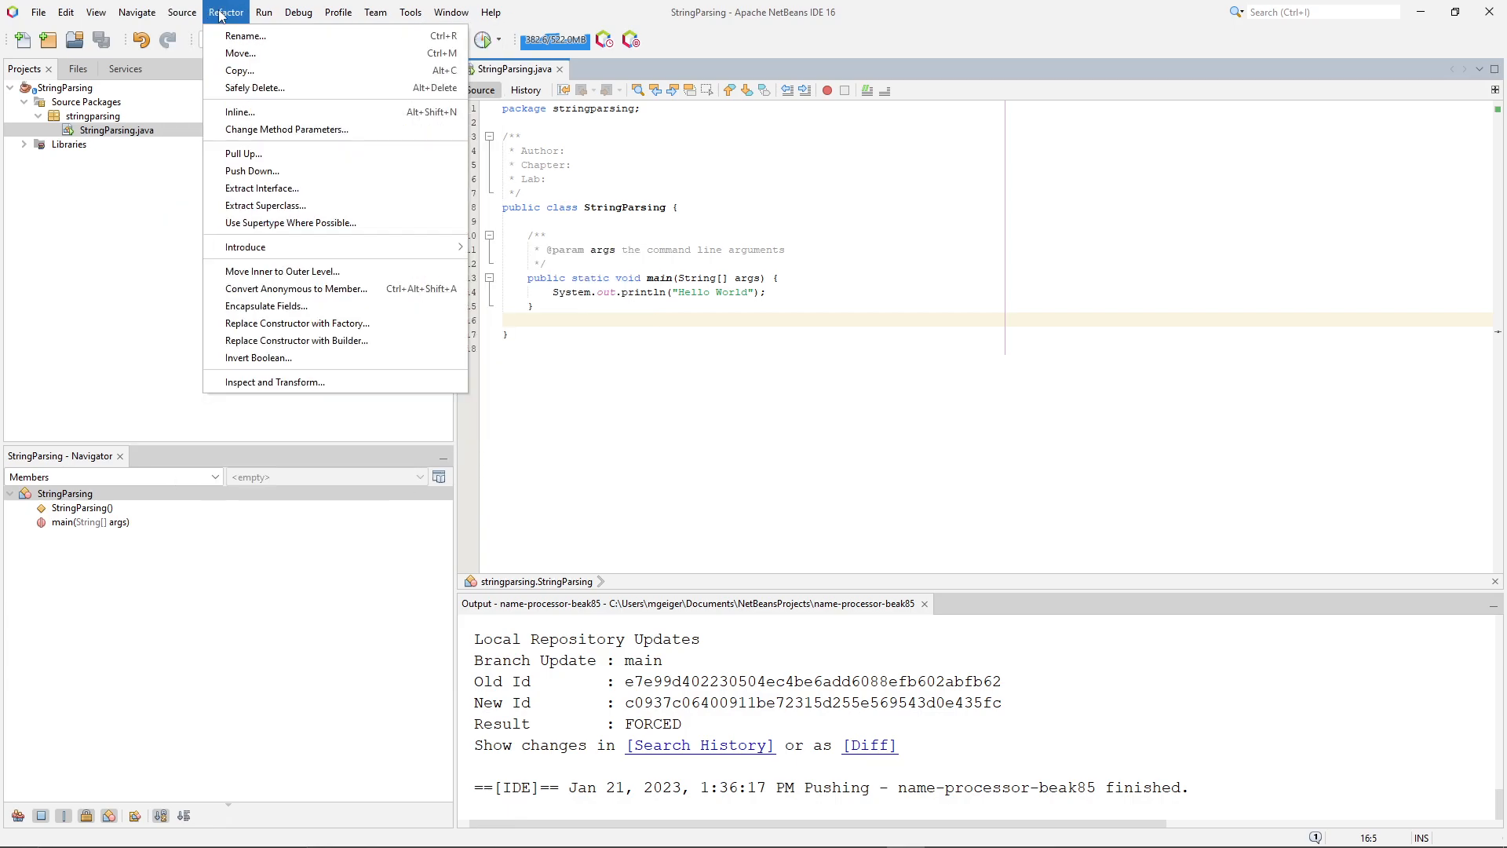
{"action": "left_click", "coordinate": [380, 9]}
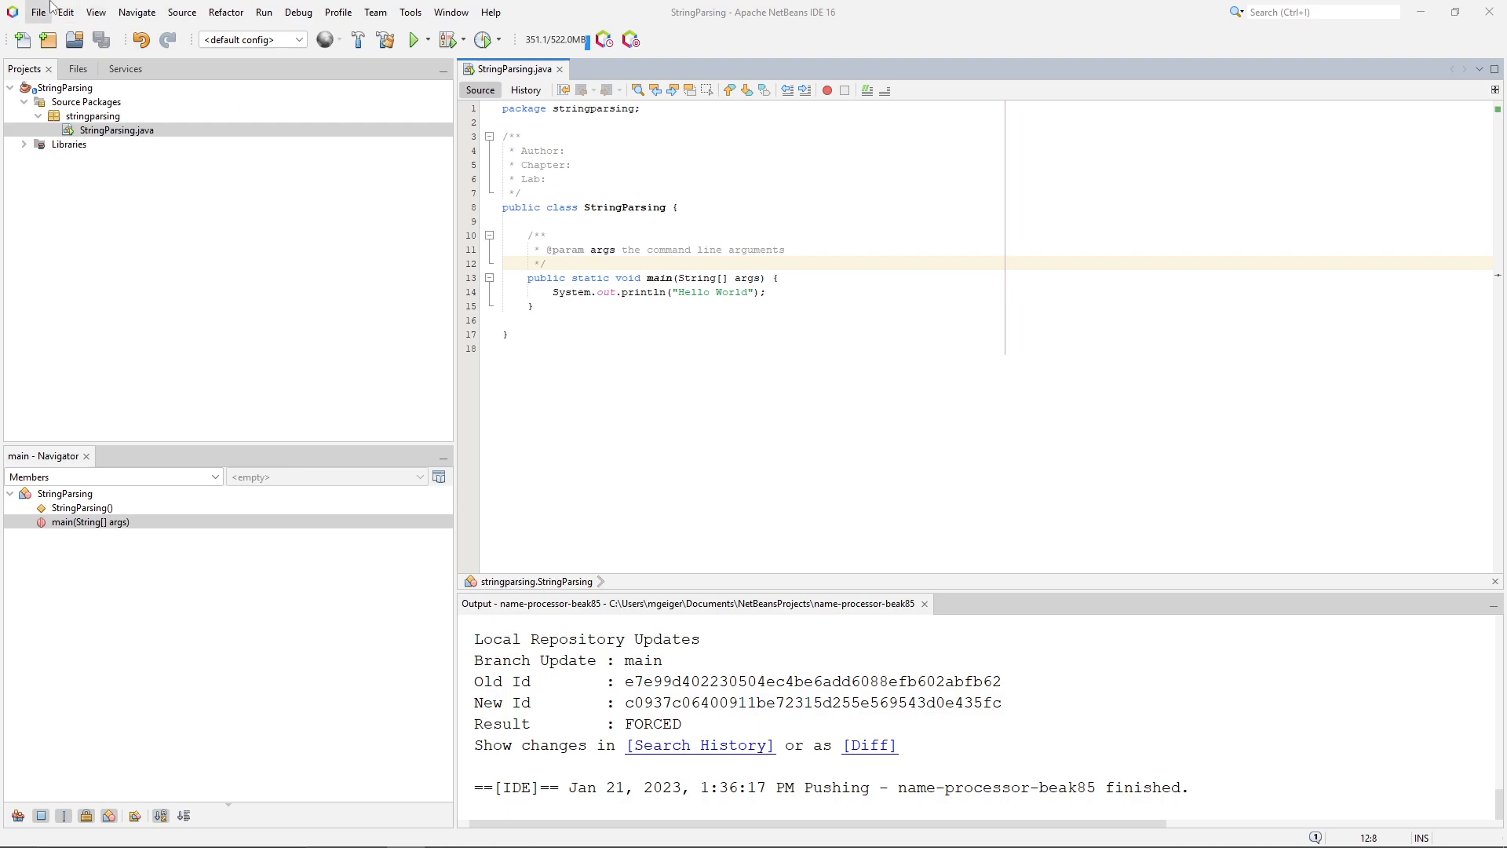
Show the Git toolbar in the NetBeans window.
{"action": "left_click", "coordinate": [95, 13]}
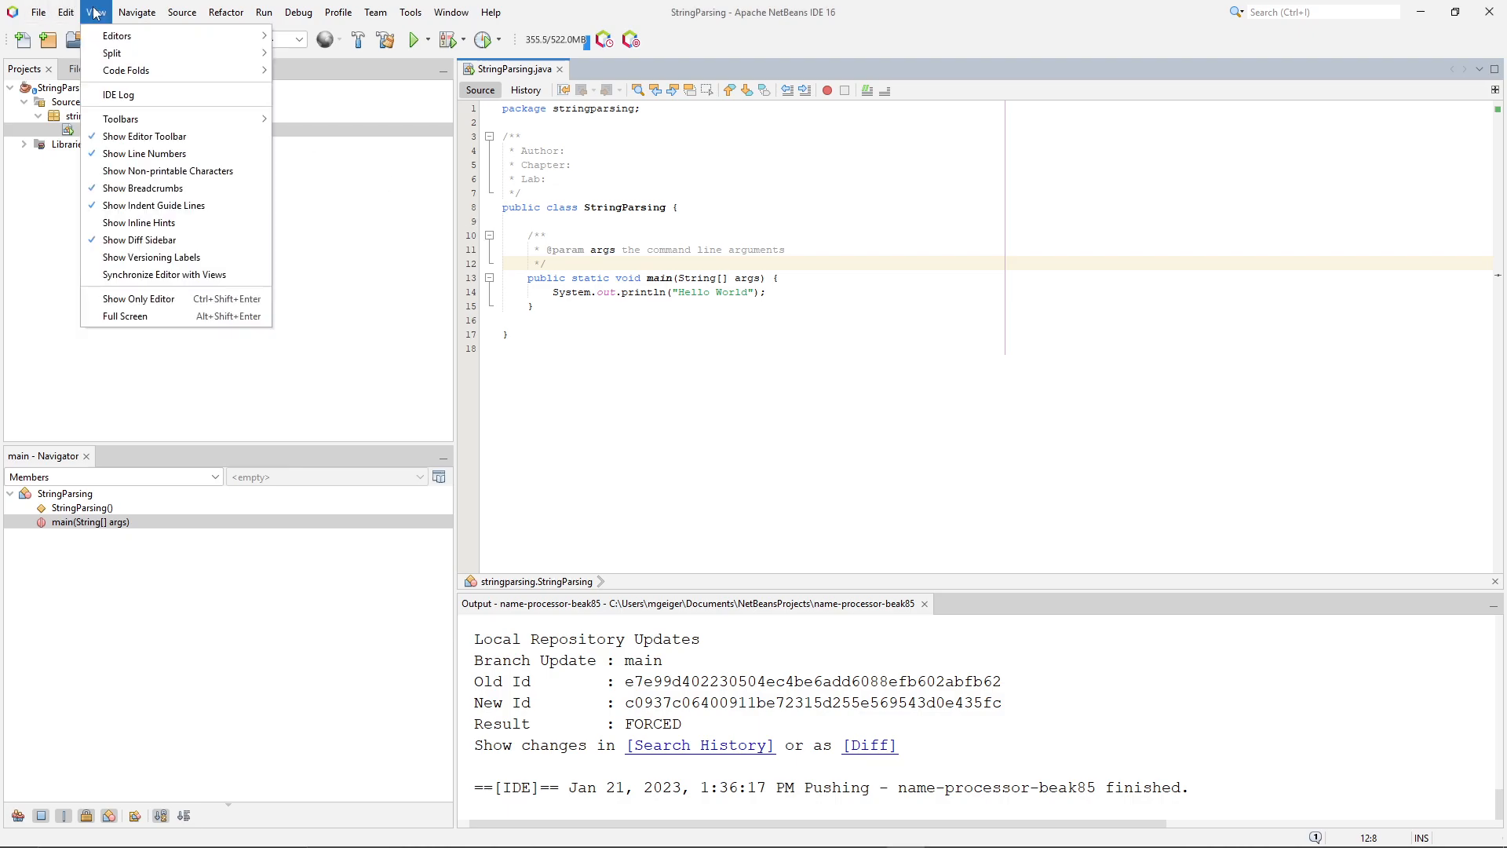
{"action": "mouse_move", "coordinate": [111, 120]}
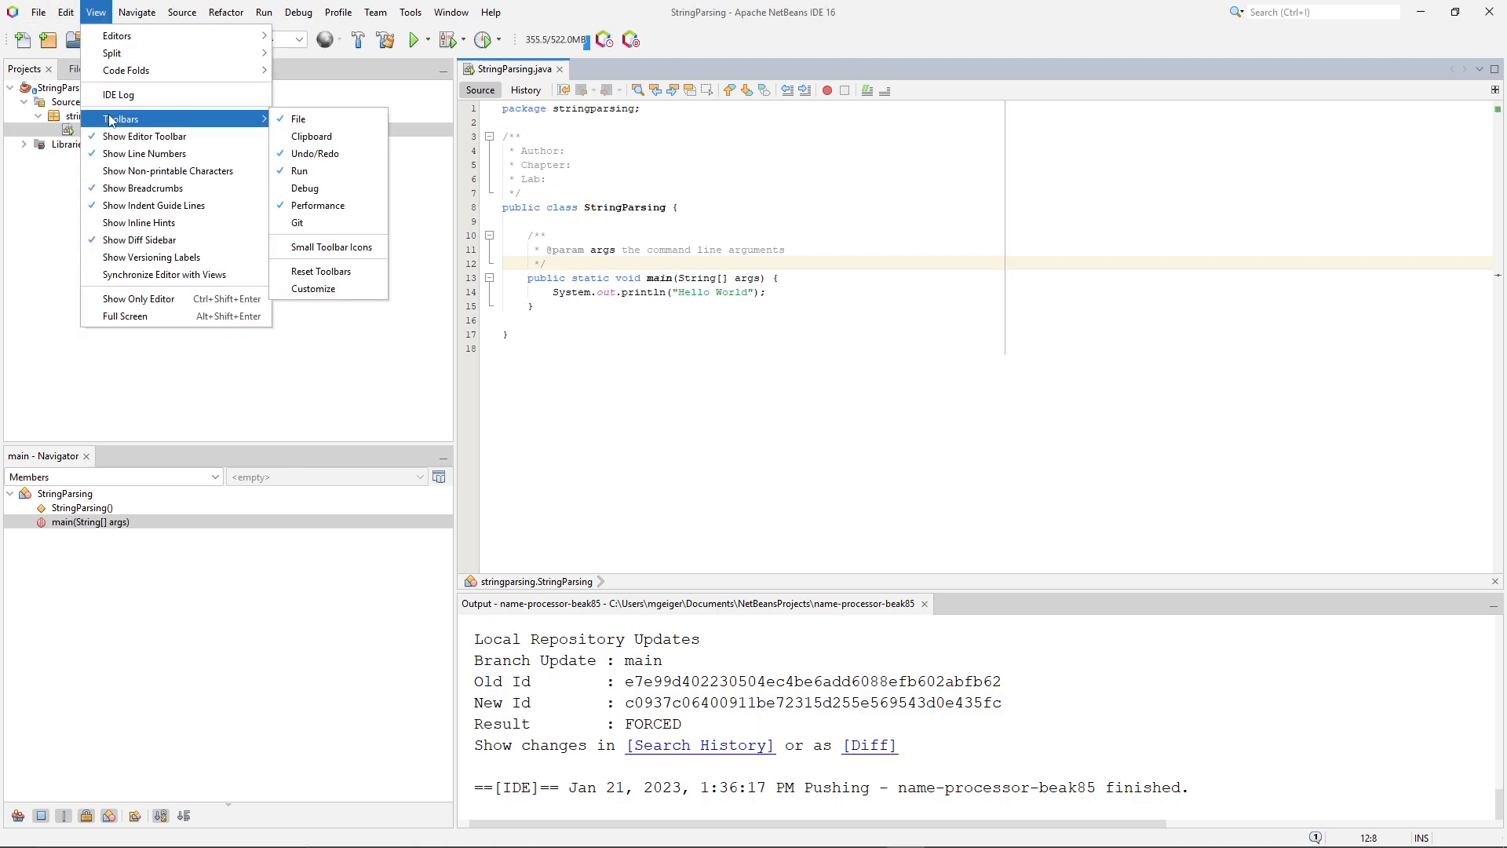
{"action": "left_click", "coordinate": [323, 228]}
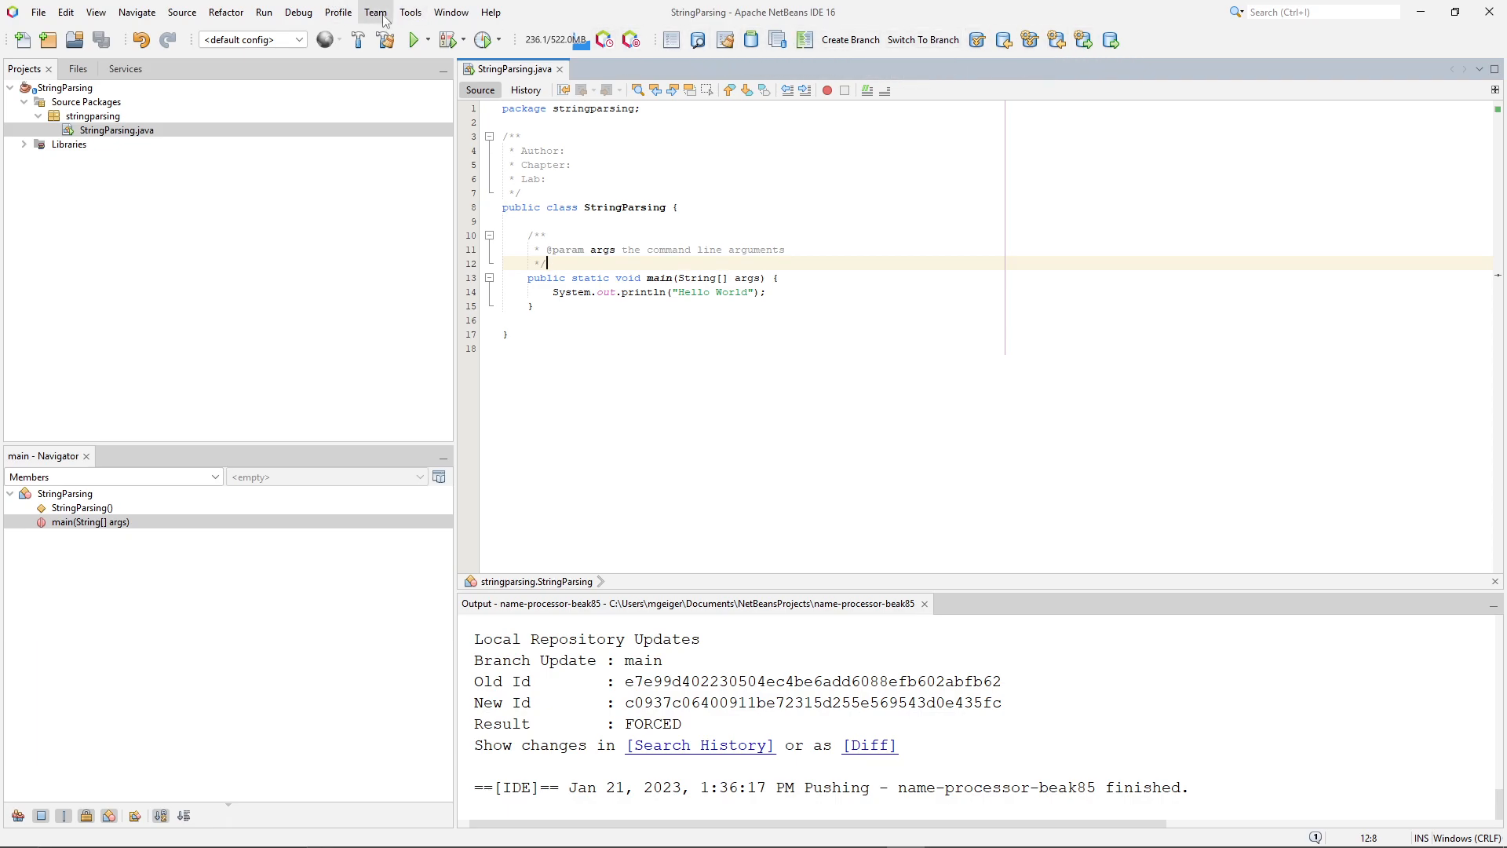
Change the println text in the main method to "Welcome to Git" and save StringParsing.java.
{"action": "left_click", "coordinate": [768, 293]}
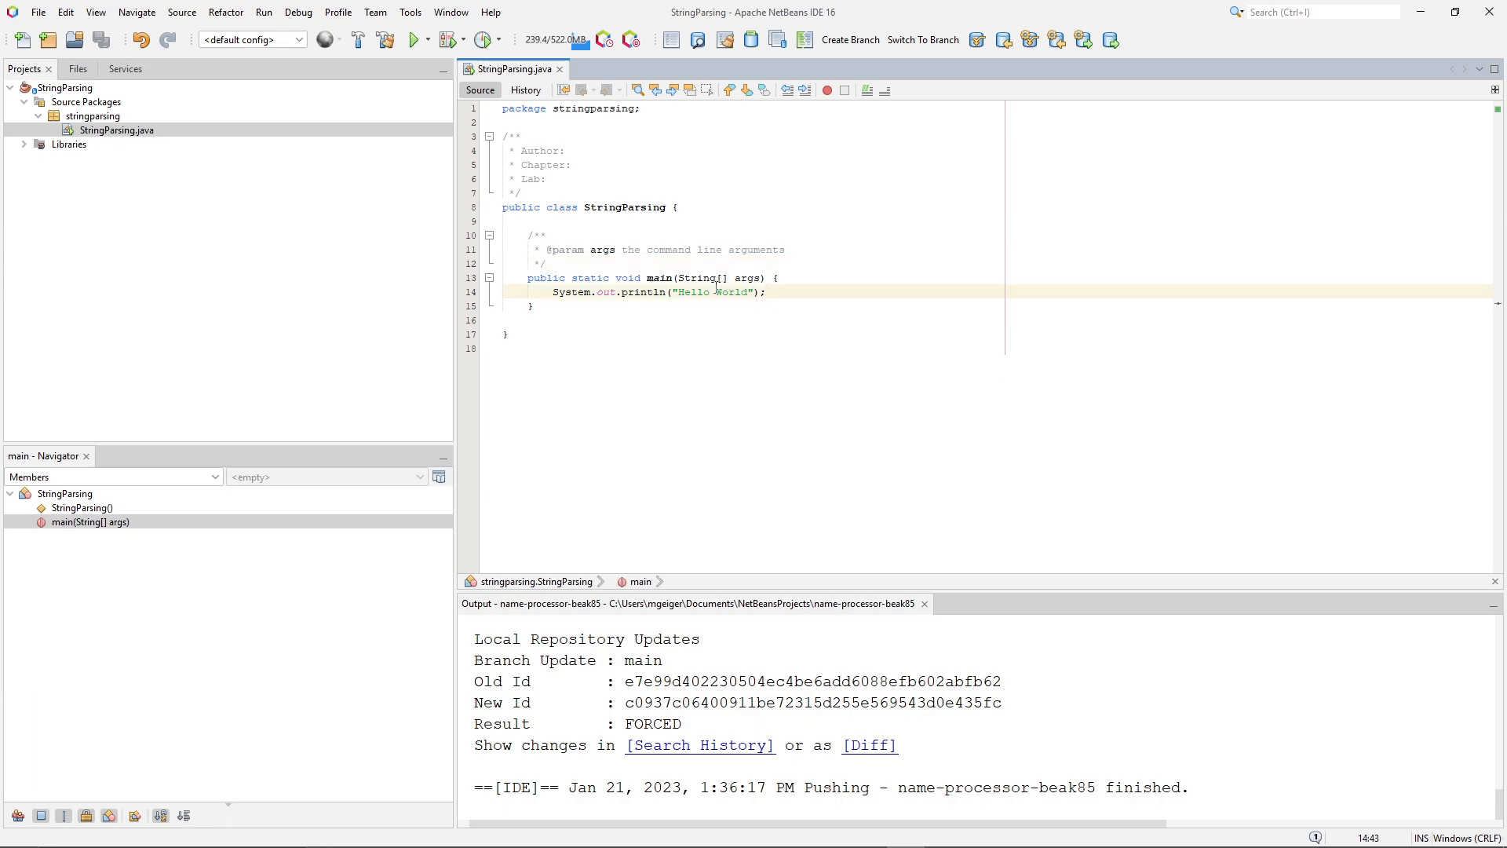
{"action": "left_click_drag", "start_coordinate": [683, 292], "coordinate": [749, 292]}
{"action": "key", "text": "BackSpace"}
{"action": "key", "text": "BackSpace"}
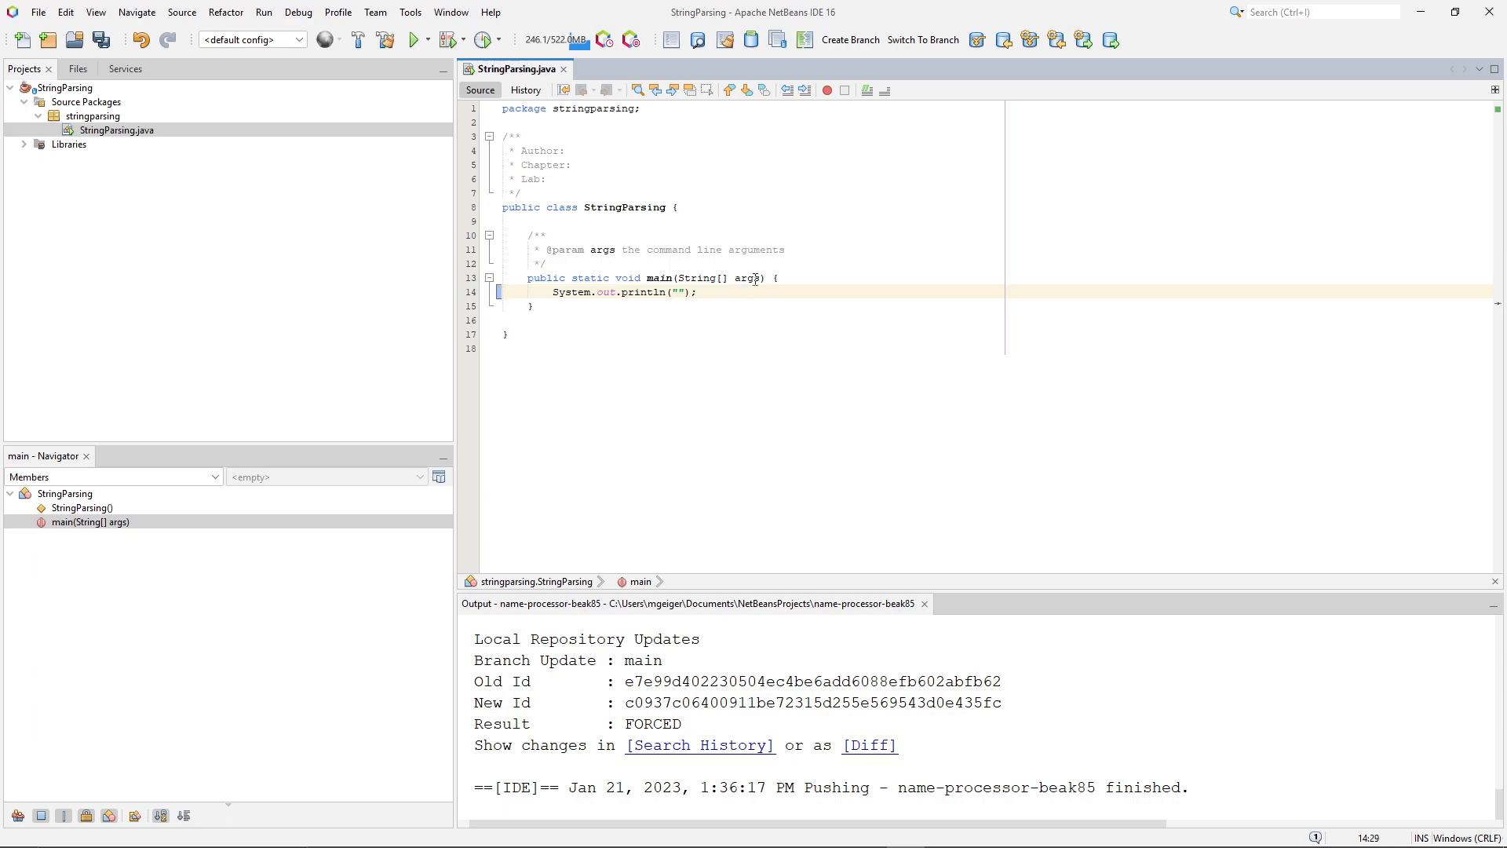
{"action": "type", "text": "Welcome to Git"}
{"action": "key", "text": "ctrl+s"}
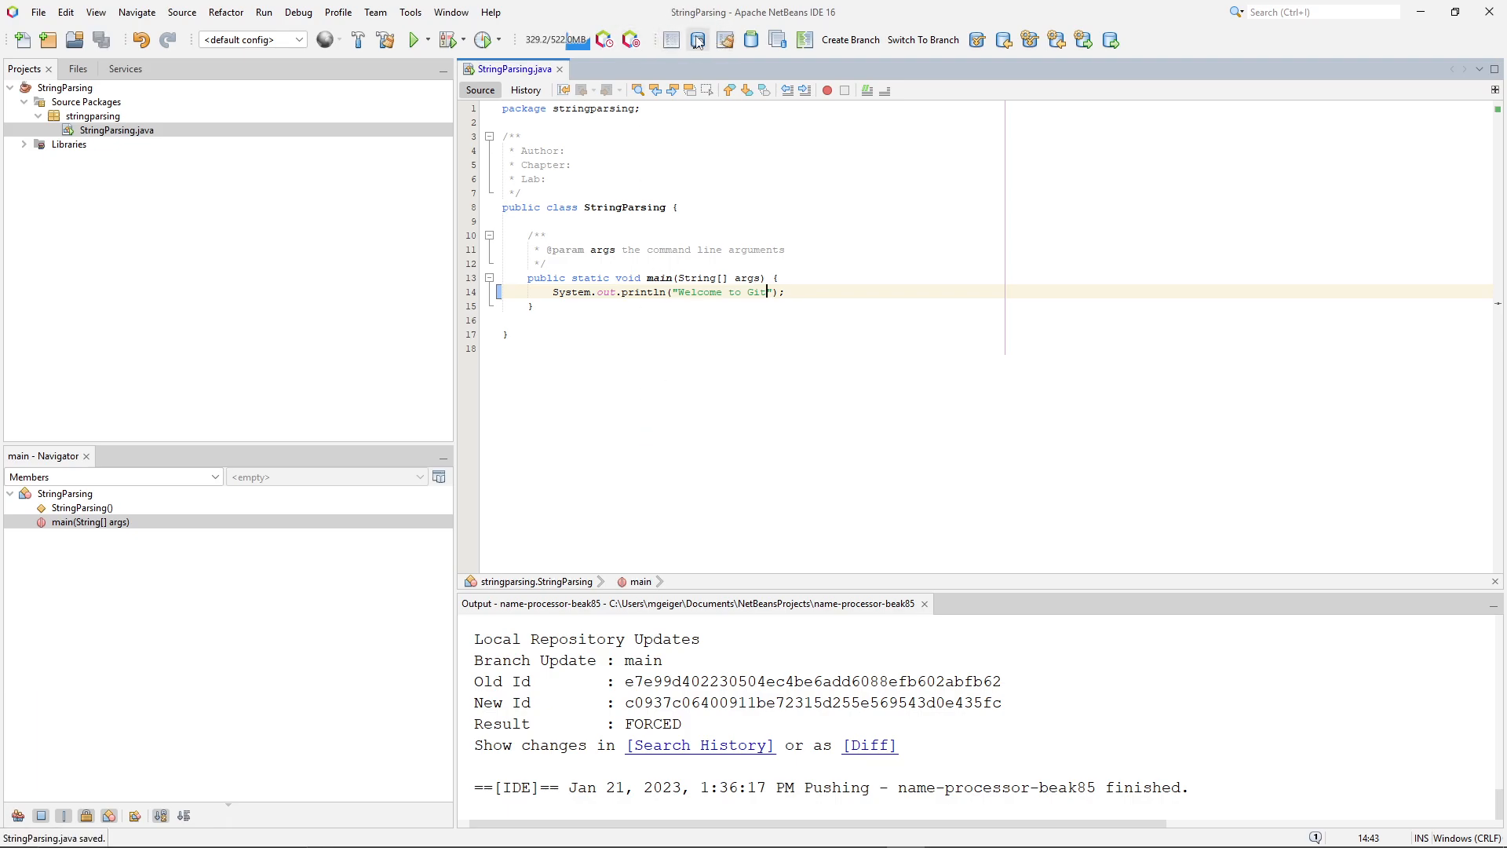
Commit the modified StringParsing.java with the message "Welcome".
{"action": "left_click", "coordinate": [751, 40]}
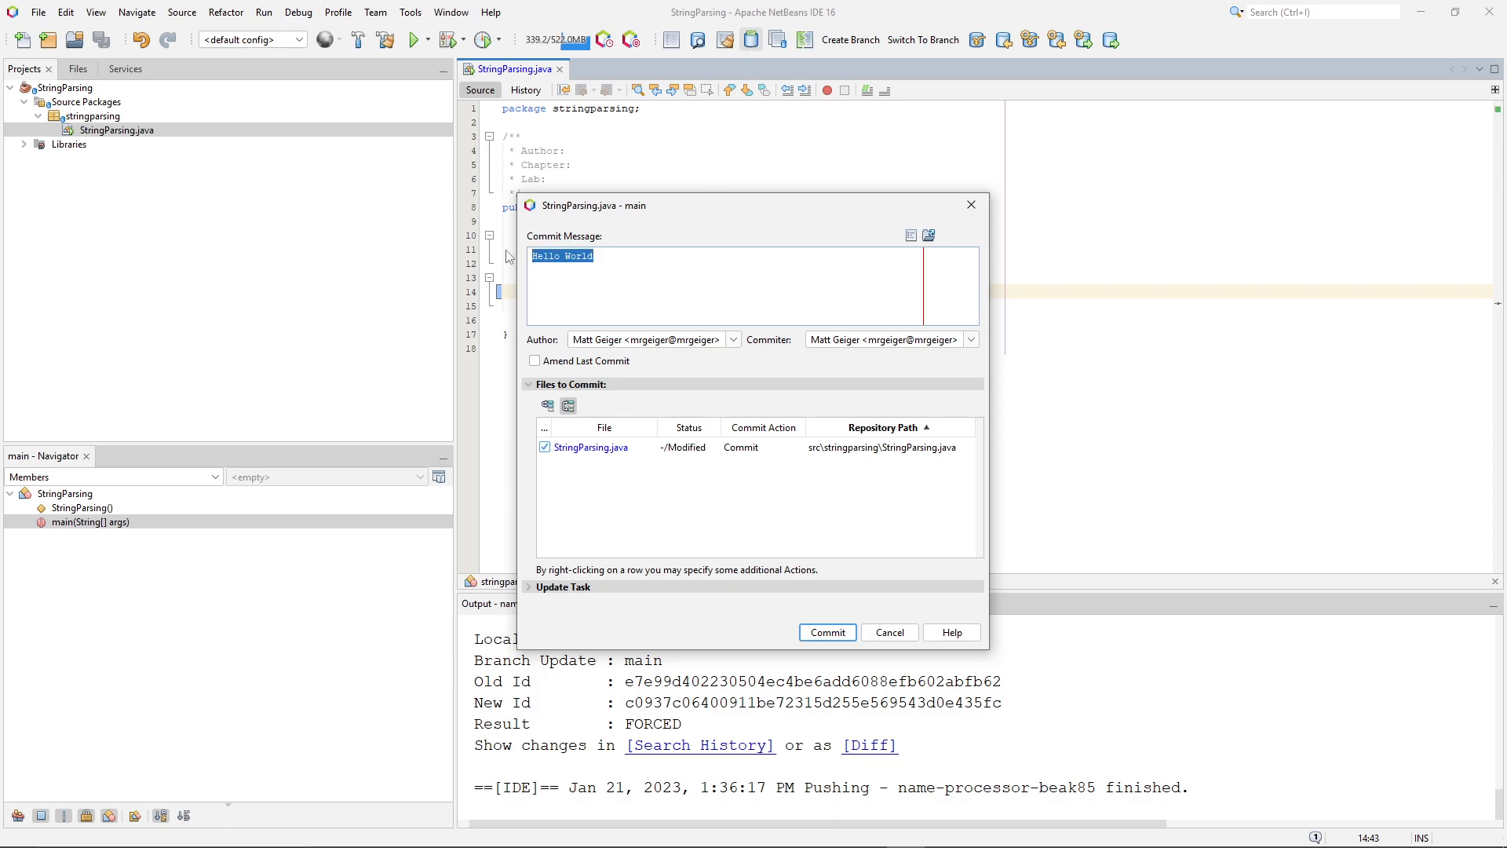
{"action": "type", "text": "Welcome"}
{"action": "left_click", "coordinate": [828, 632]}
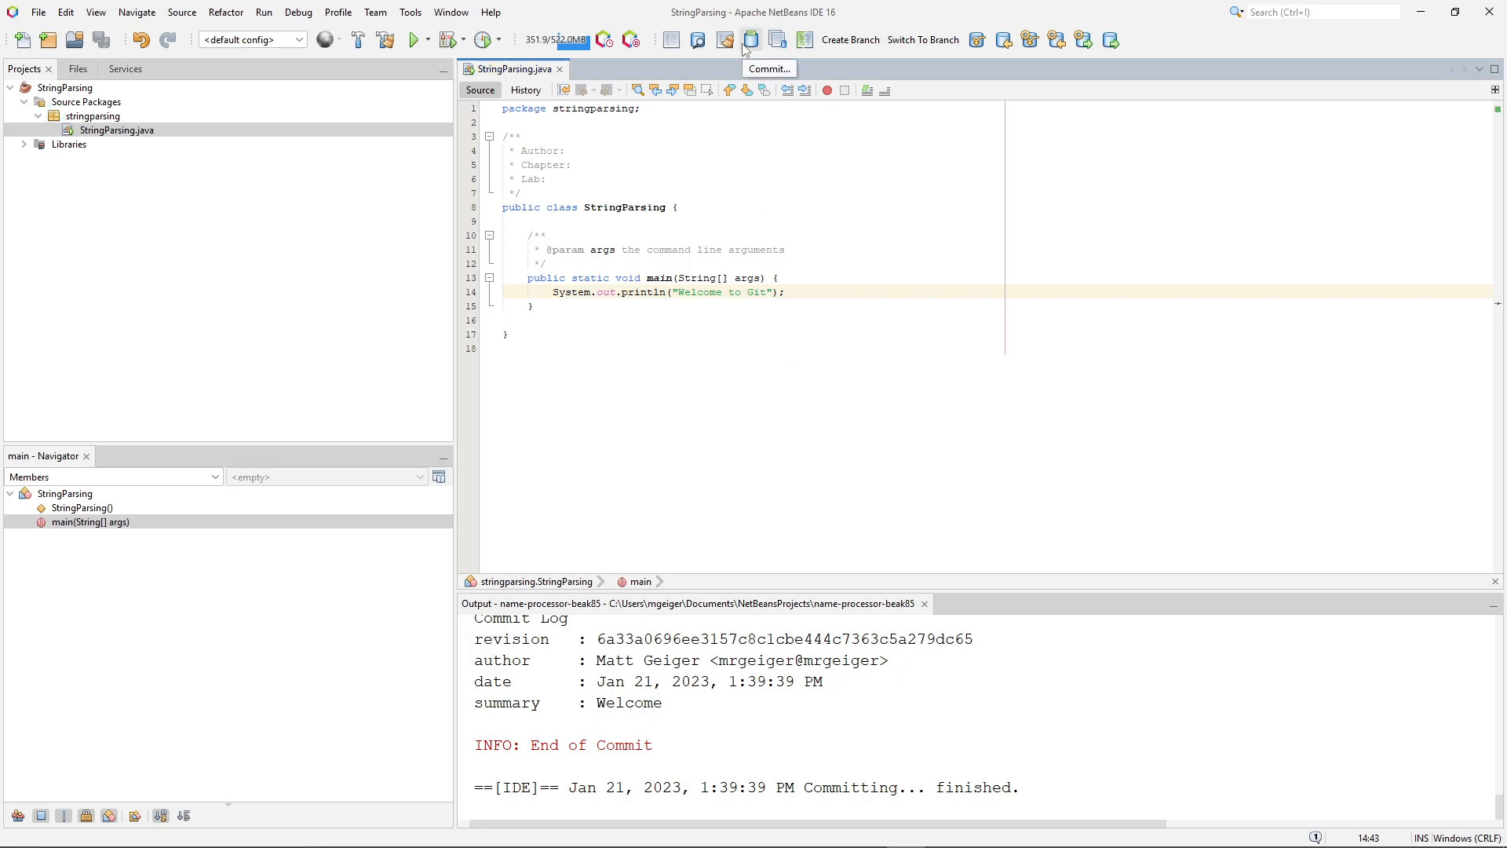
Push the Welcome commit on the main branch to the origin remote and update the local origin/main reference.
{"action": "left_click", "coordinate": [1088, 41]}
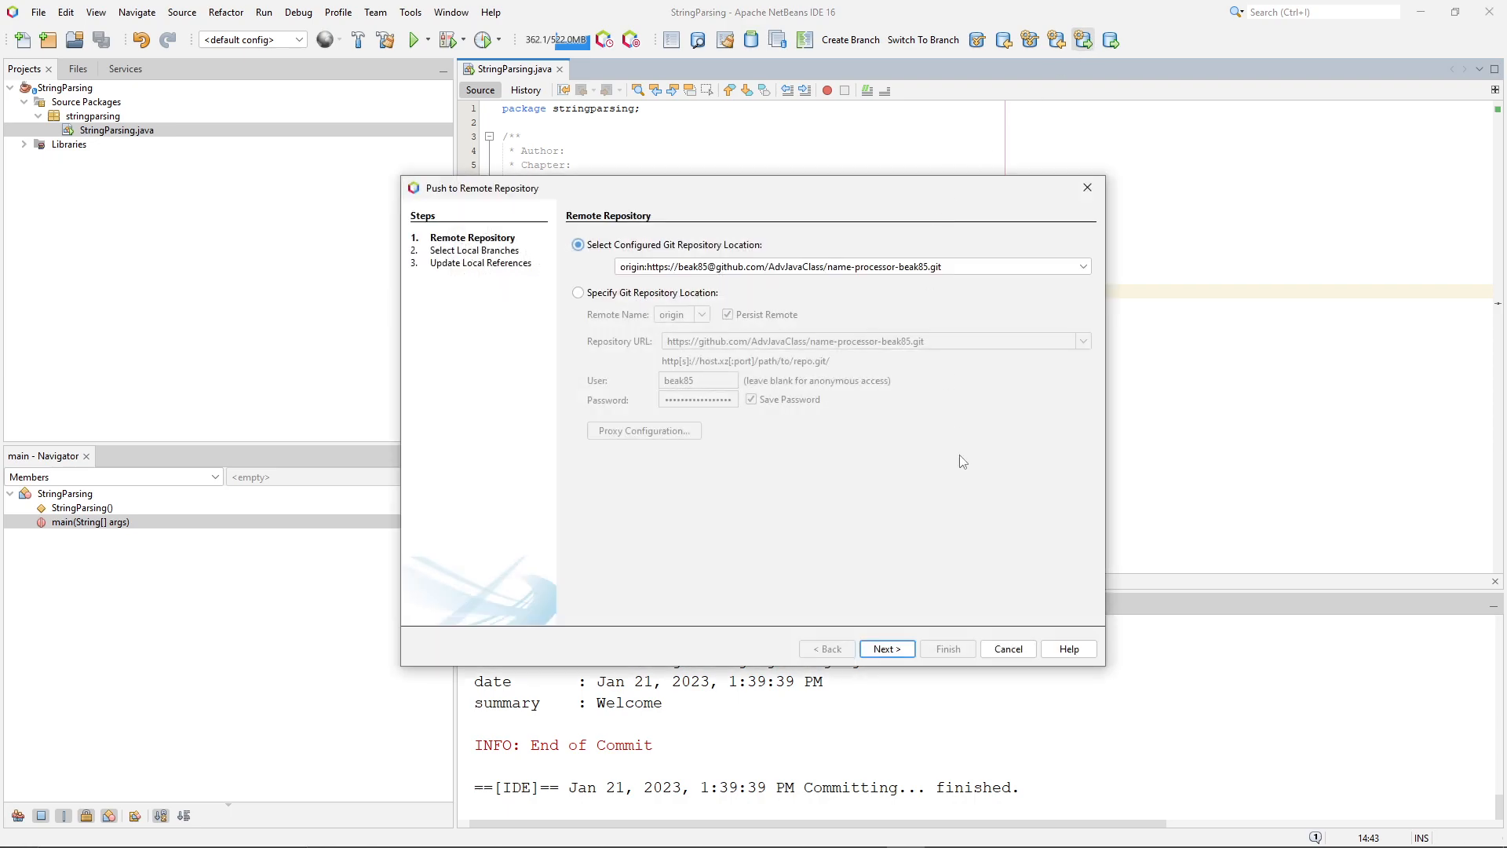
{"action": "left_click", "coordinate": [903, 650]}
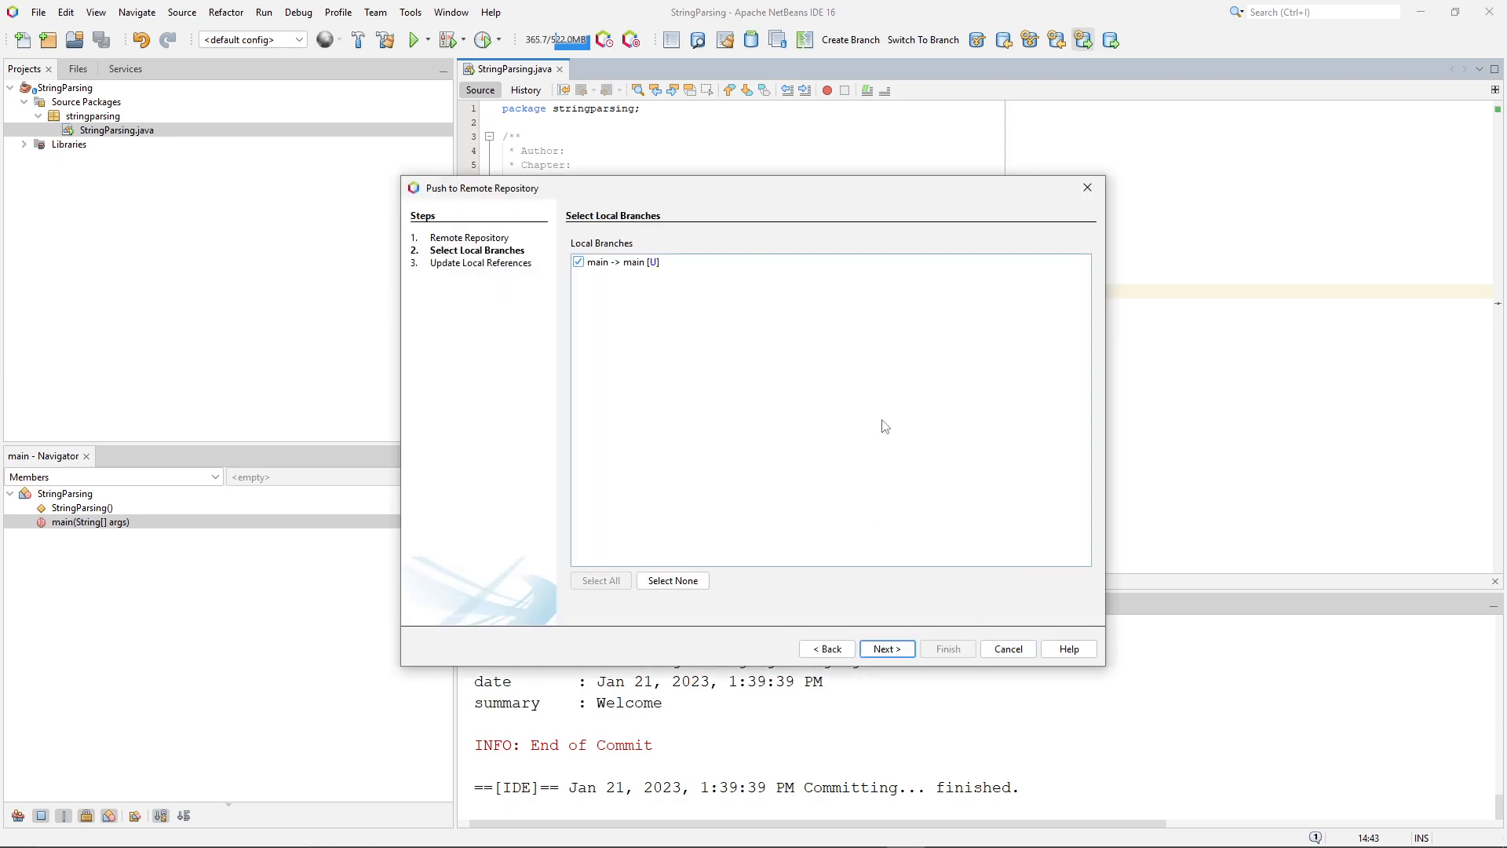
{"action": "left_click", "coordinate": [903, 650]}
{"action": "left_click", "coordinate": [948, 650]}
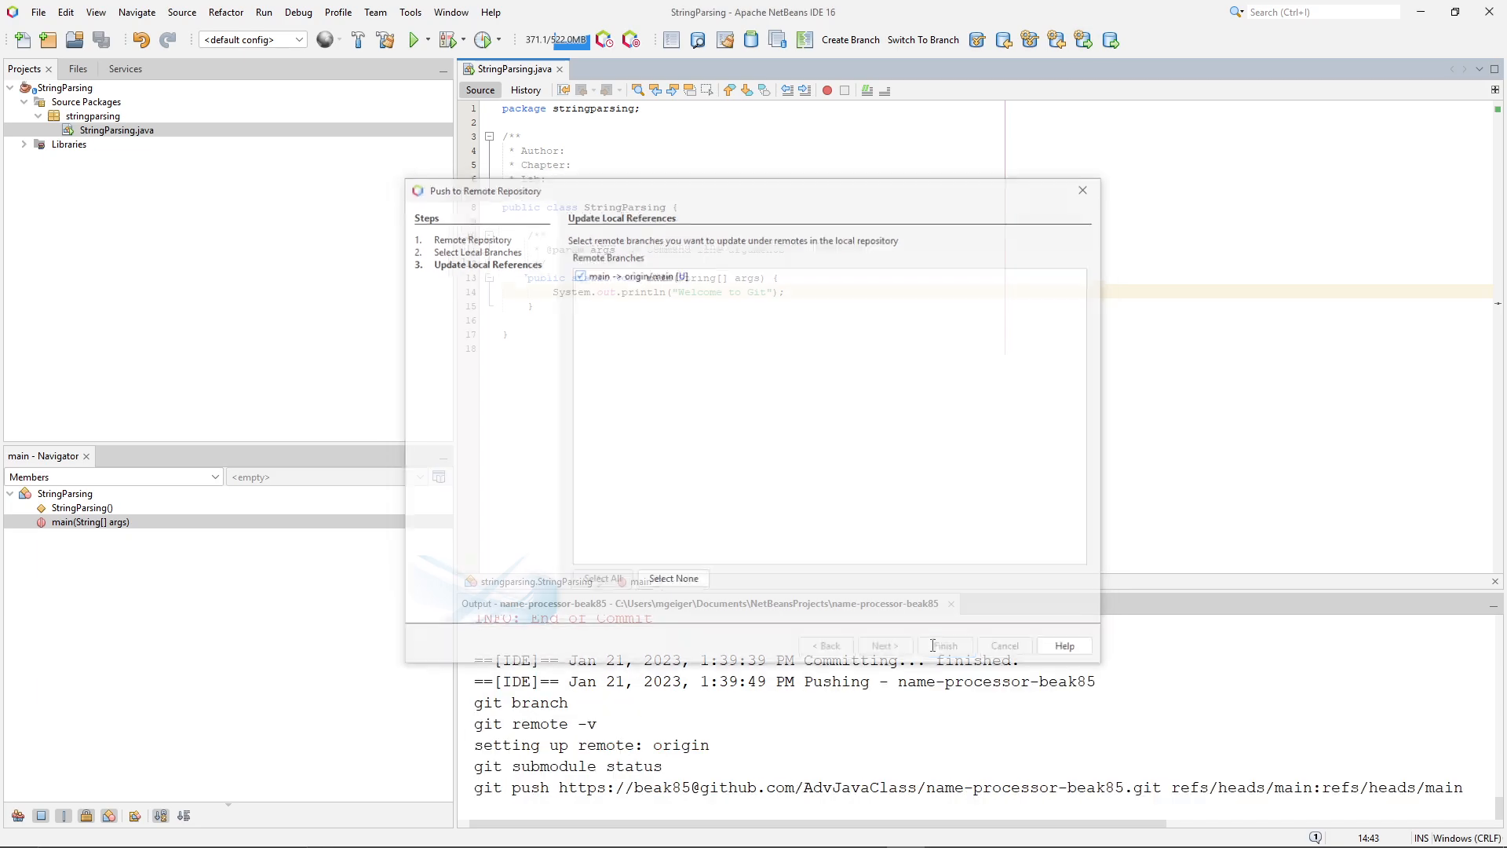